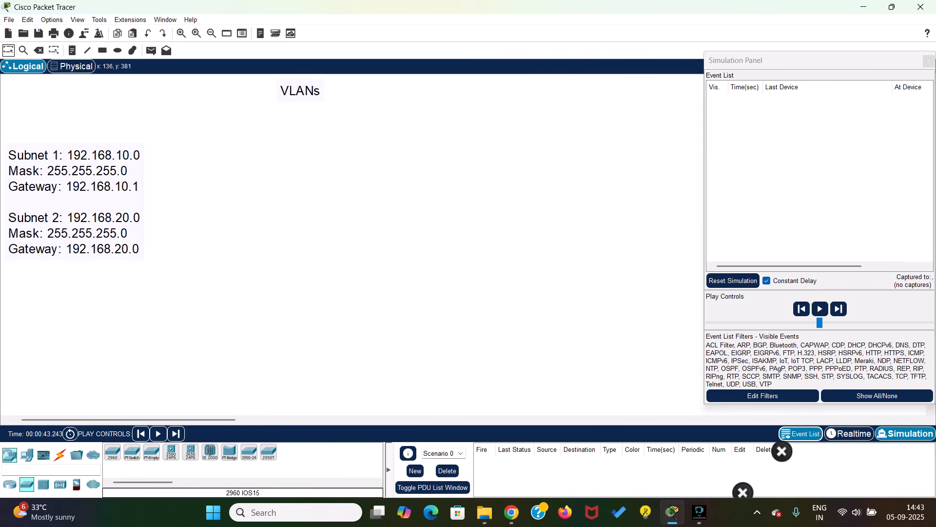
# Place three 2960 switches in a row across the workspace and align the middle one with the others
pyautogui.click(112, 452)
pyautogui.click(241, 232)
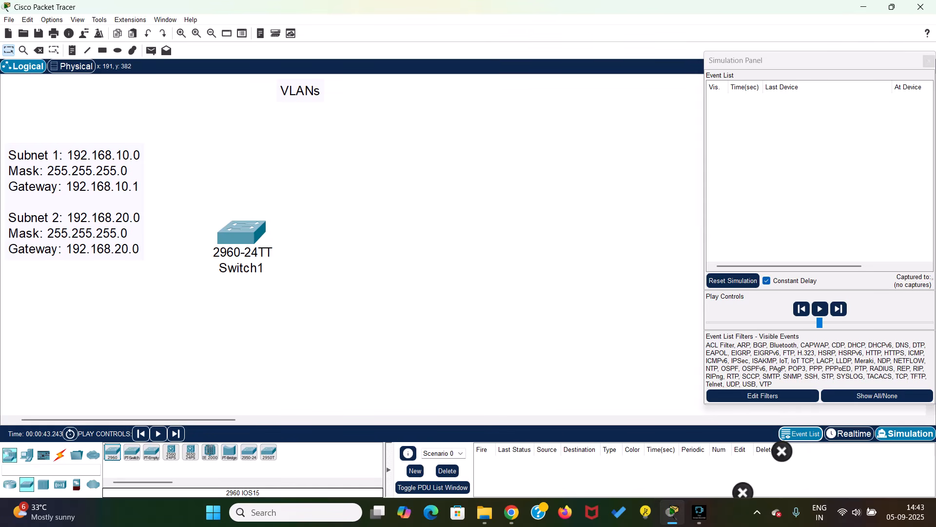
pyautogui.click(382, 246)
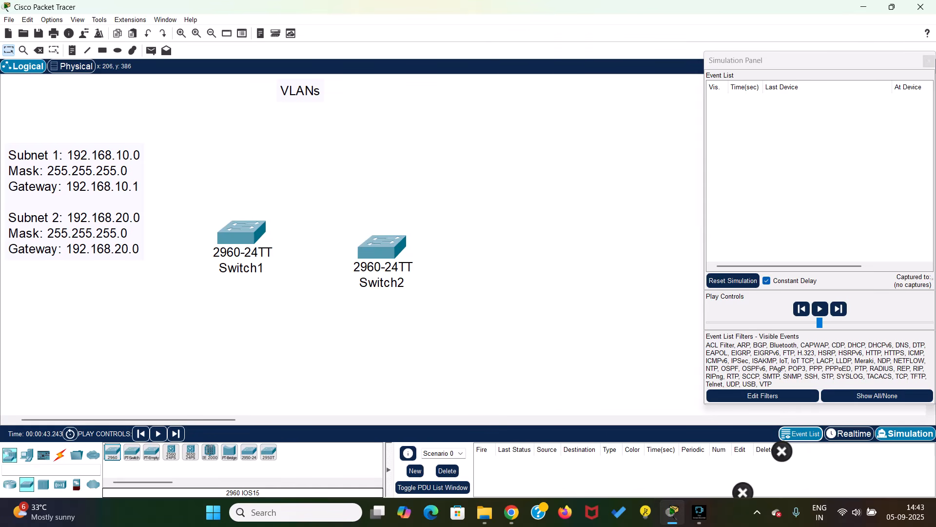
pyautogui.click(565, 234)
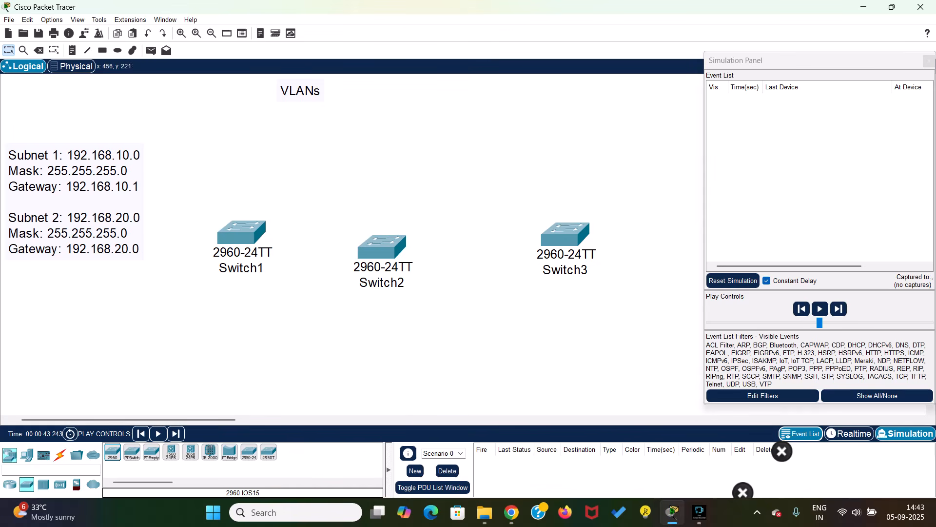
pyautogui.moveTo(382, 247); pyautogui.dragTo(389, 230)
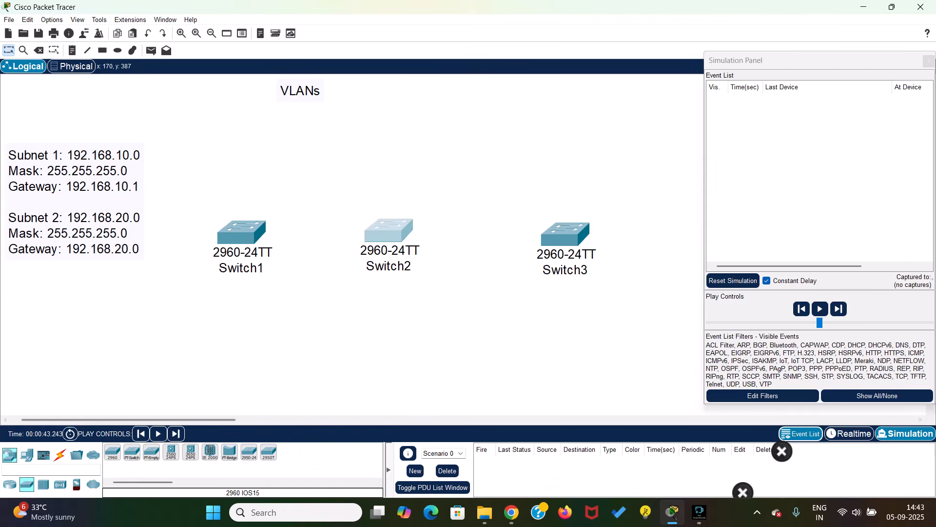
# Place four PCs below the switches, two under Switch1 and two under Switch3, and line them up in a row
pyautogui.click(27, 454)
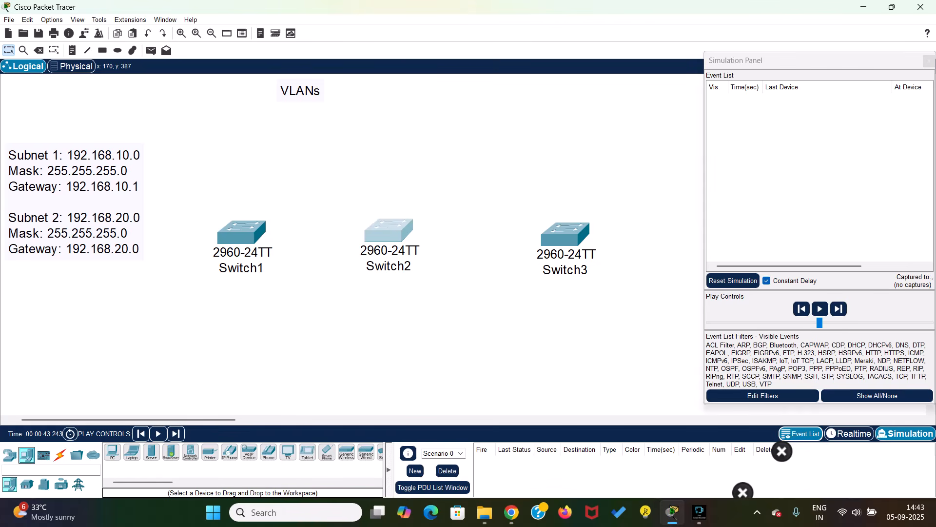
pyautogui.click(113, 452)
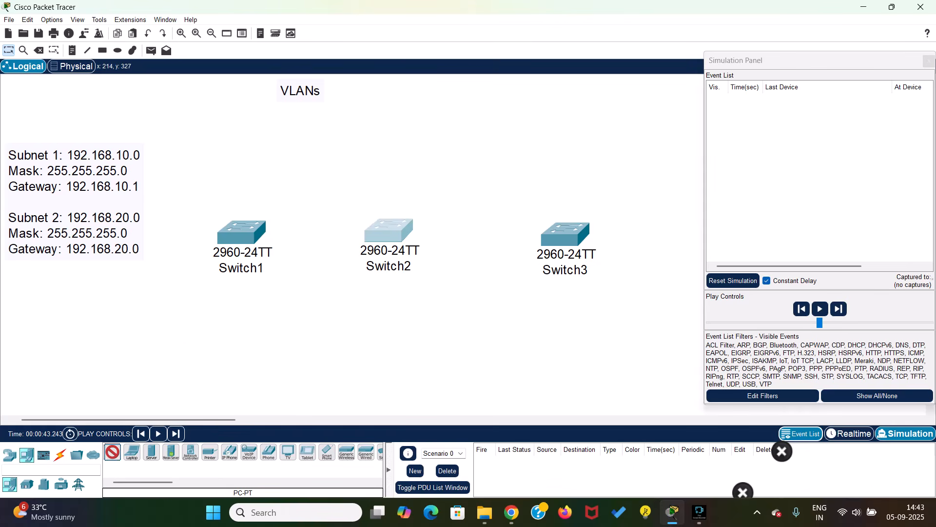
pyautogui.click(172, 363)
pyautogui.click(112, 452)
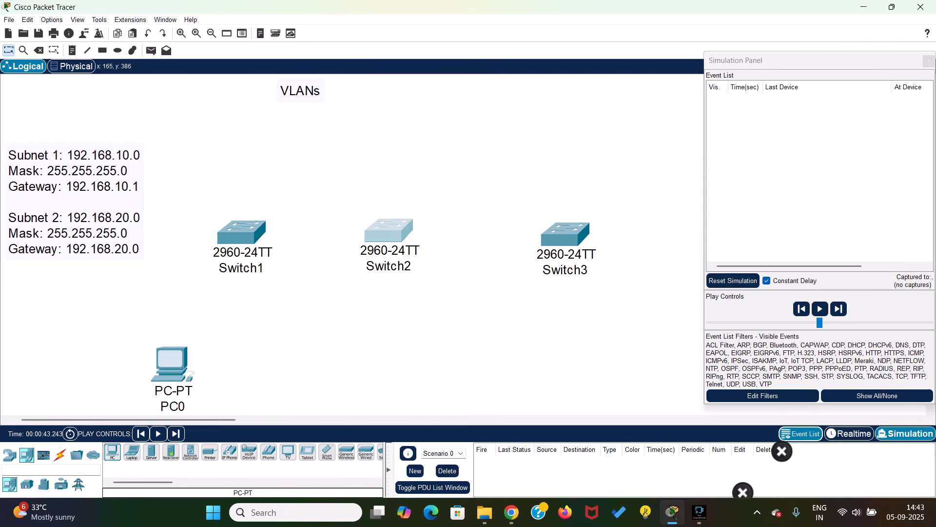
pyautogui.click(303, 369)
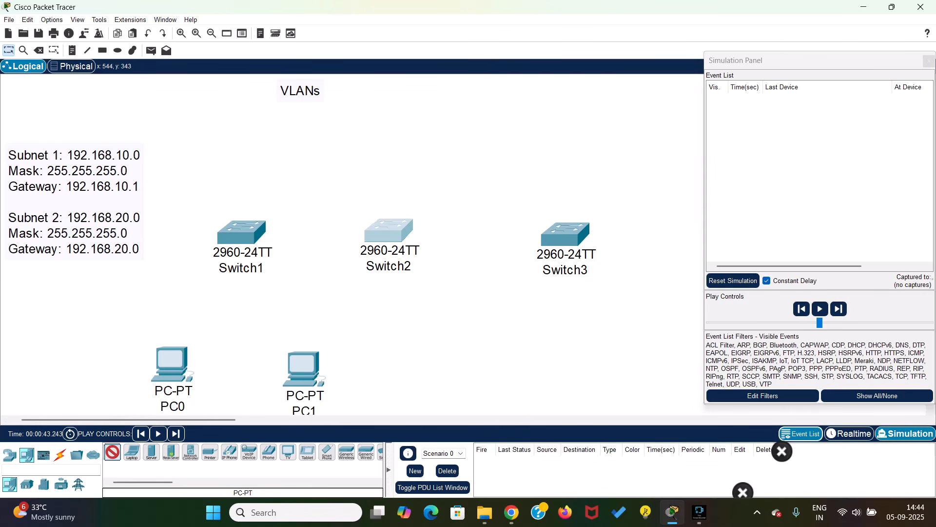
pyautogui.click(493, 371)
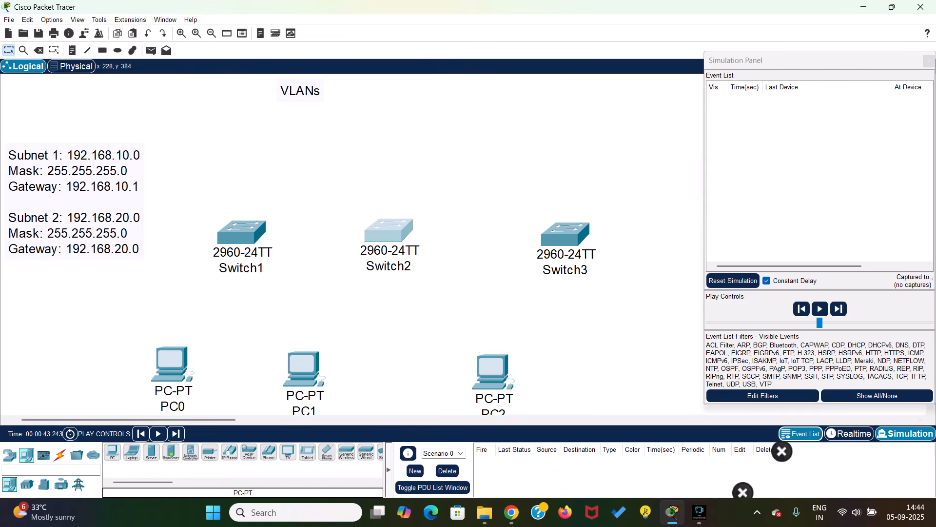
pyautogui.click(112, 452)
pyautogui.click(642, 361)
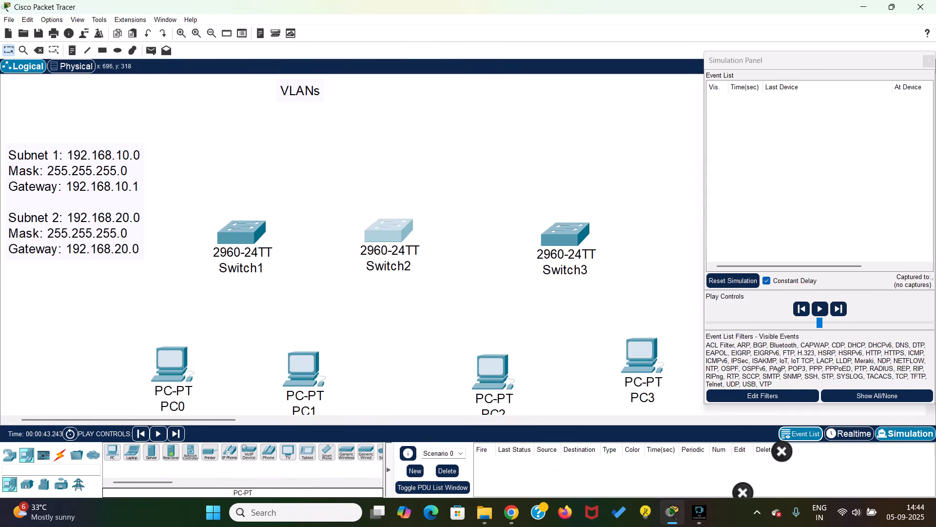
pyautogui.moveTo(492, 369); pyautogui.dragTo(498, 356)
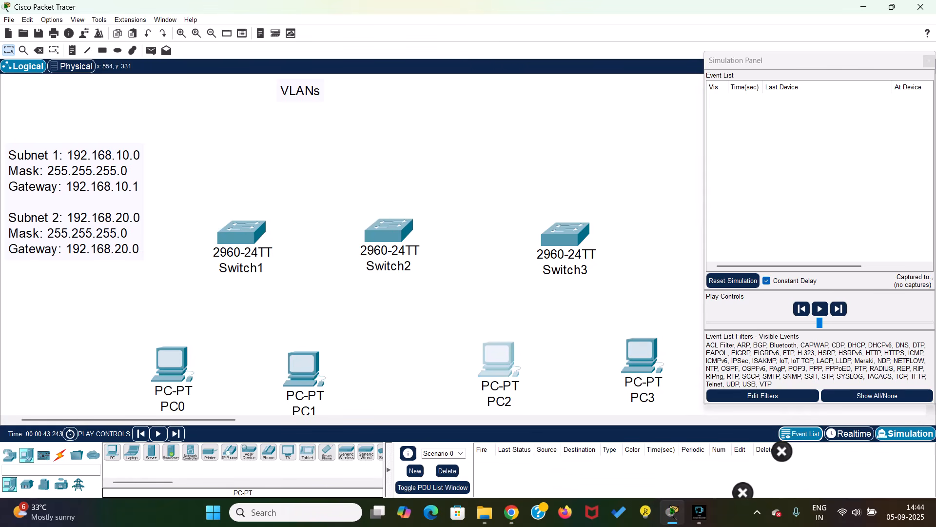
pyautogui.moveTo(303, 366); pyautogui.dragTo(296, 363)
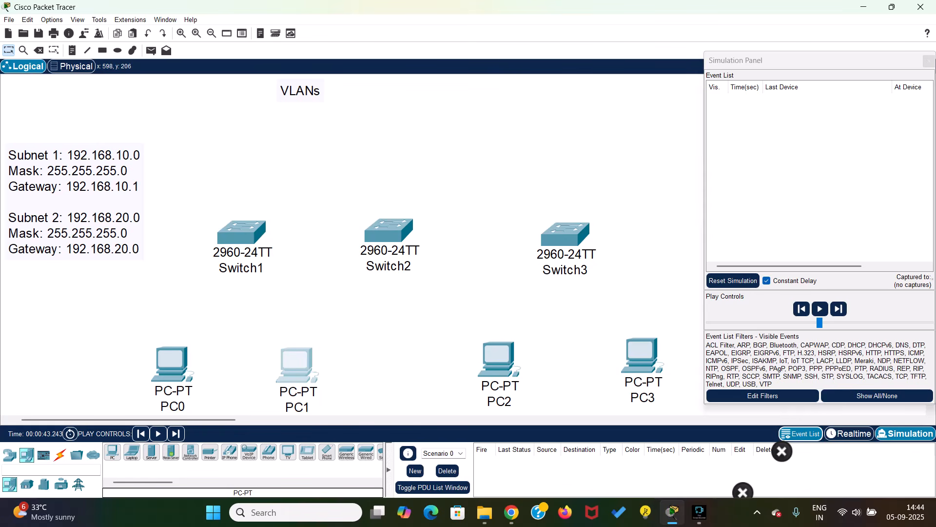
# Rename Switch1 as S1
pyautogui.moveTo(566, 235)
pyautogui.click(241, 267)
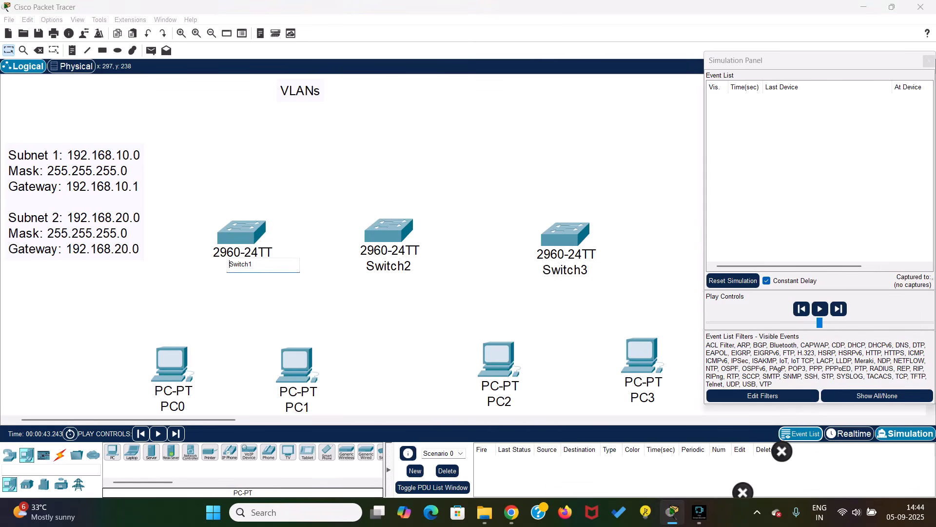
pyautogui.press('BackSpace')
pyautogui.press('BackSpace')
pyautogui.press('BackSpace')
pyautogui.press('BackSpace')
pyautogui.press('BackSpace')
pyautogui.press('BackSpace')
# Rename Switch2 as S2
pyautogui.click(389, 266)
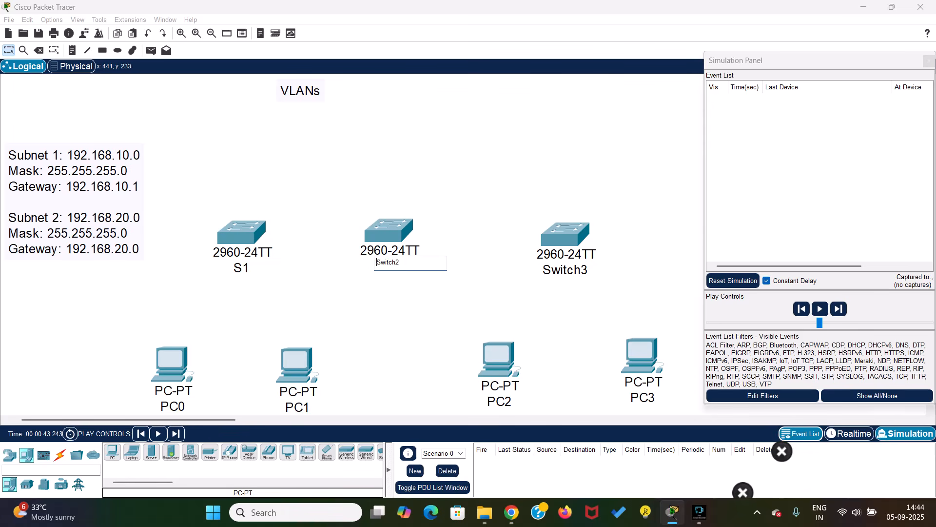
pyautogui.write('A')
pyautogui.press('Delete')
pyautogui.press('Delete')
pyautogui.press('Delete')
pyautogui.press('Delete')
pyautogui.press('Delete')
pyautogui.press('Delete')
pyautogui.press('Delete')
pyautogui.press('BackSpace')
pyautogui.write('S2')
# Rename Switch3 as S3
pyautogui.click(565, 269)
pyautogui.hotkey('ctrl', 'a')
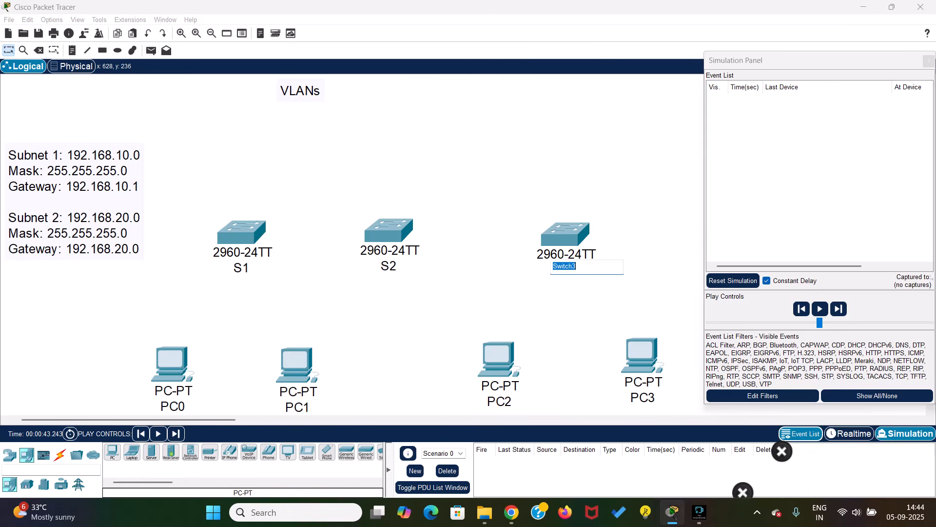
pyautogui.write('S3')
pyautogui.press('Return')
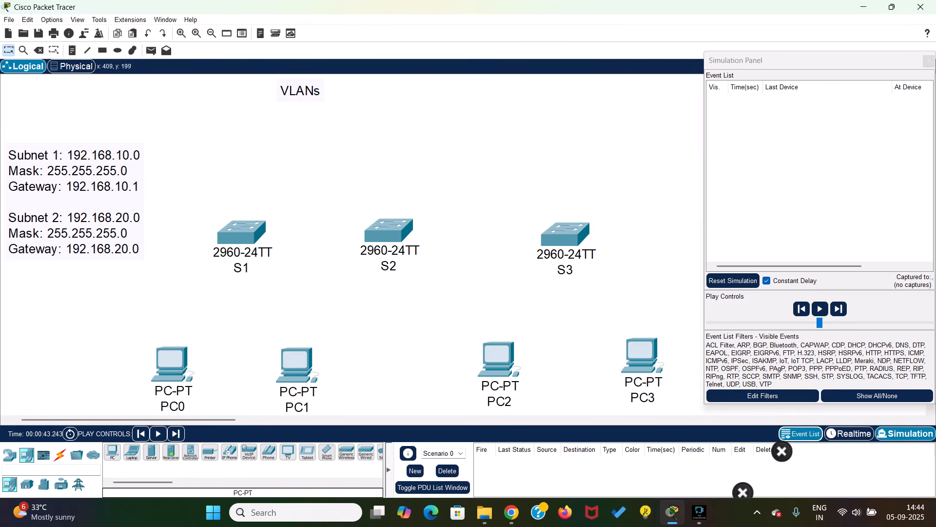
# Connect PC0's FastEthernet0 port to FastEthernet0/1 on S1 with a copper straight-through cable
pyautogui.click(60, 454)
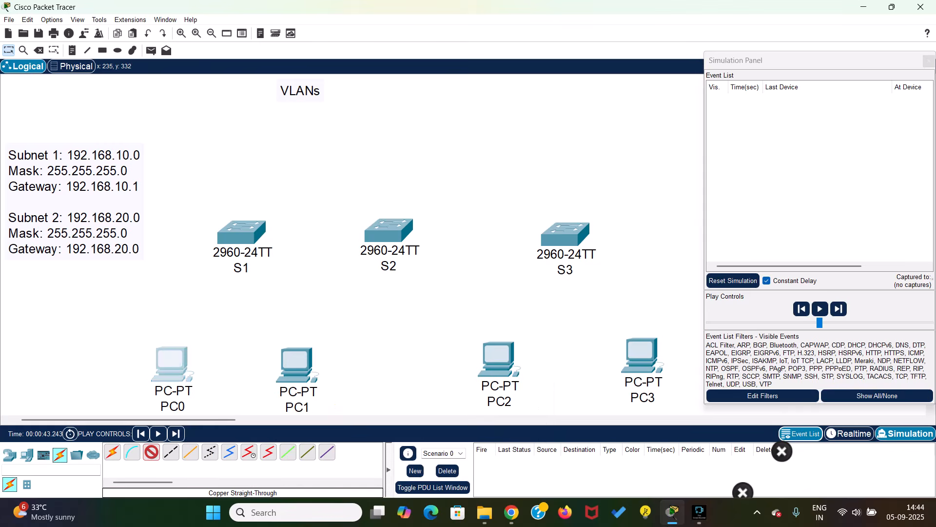
pyautogui.click(183, 363)
pyautogui.click(220, 403)
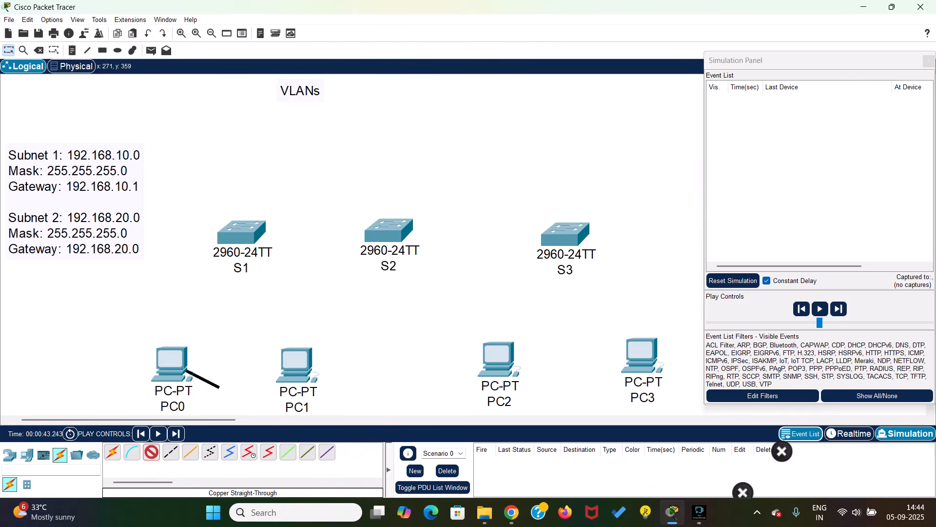
pyautogui.click(232, 243)
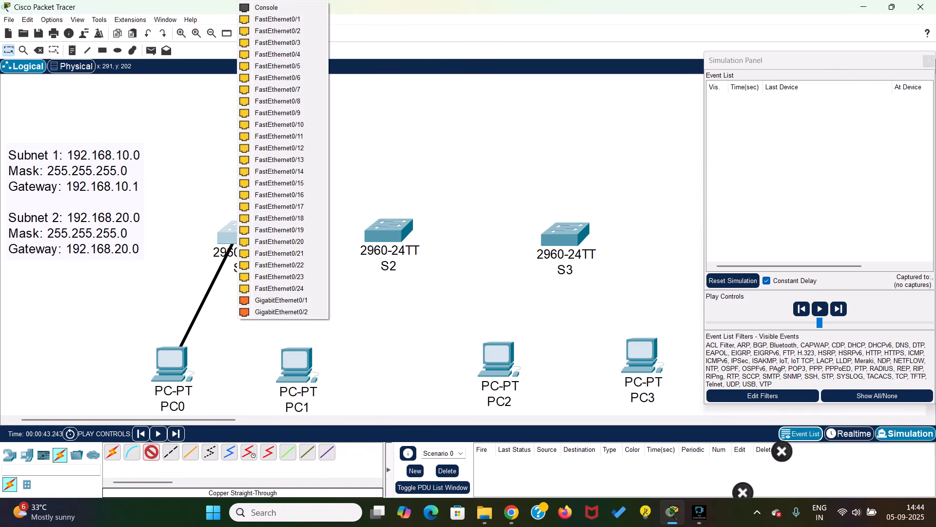
pyautogui.click(275, 20)
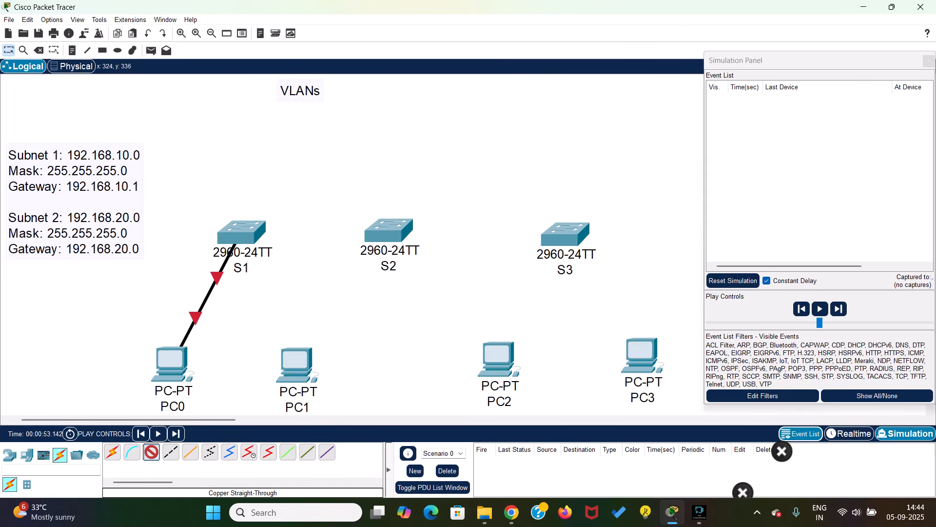
# Connect PC1's FastEthernet0 port to FastEthernet0/2 on S1 with a copper straight-through cable
pyautogui.click(302, 364)
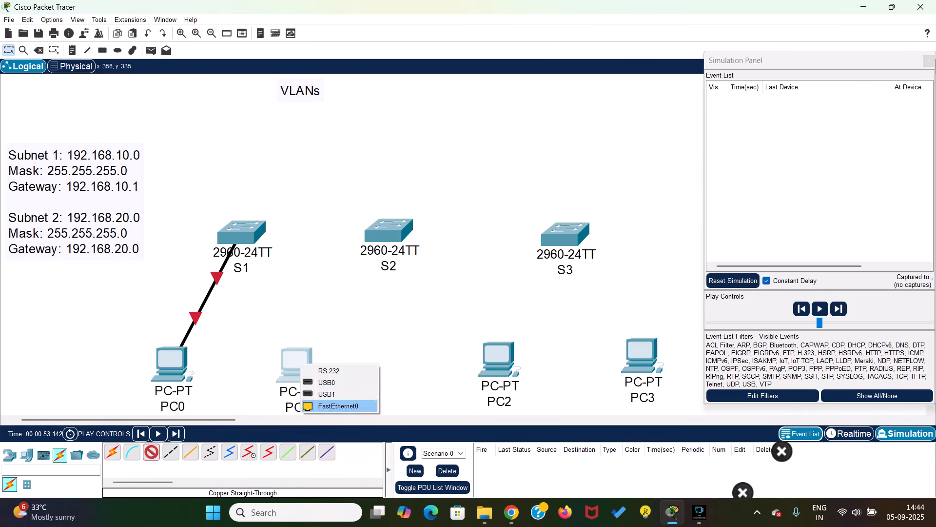
pyautogui.click(338, 406)
pyautogui.click(241, 233)
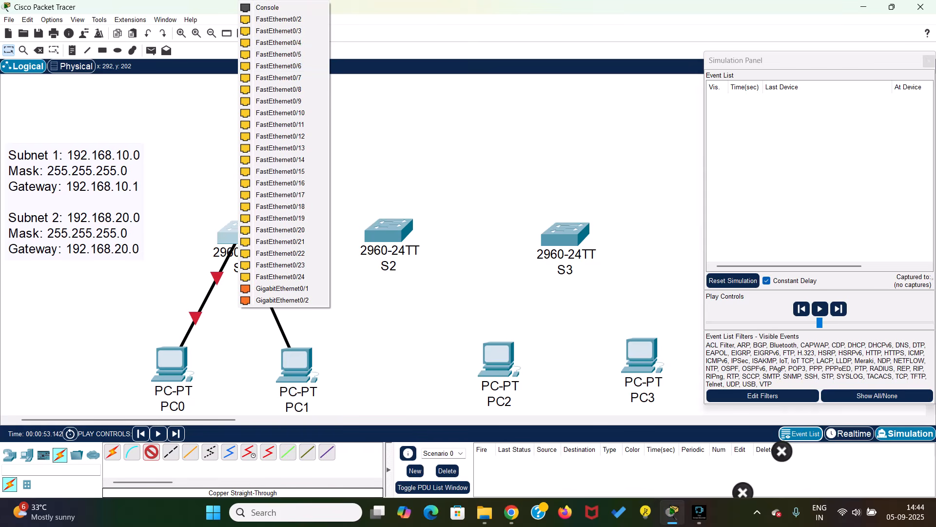
pyautogui.click(277, 20)
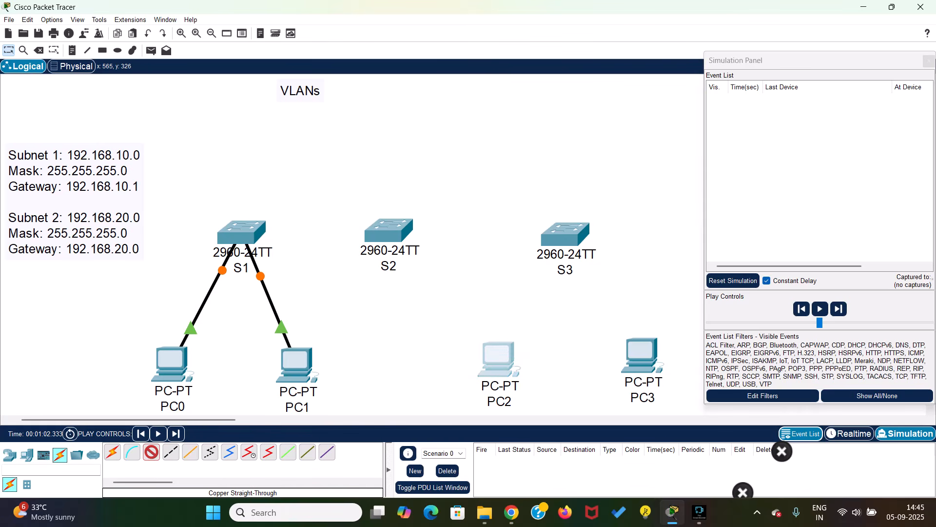
# Connect PC2's FastEthernet0 port to FastEthernet0/1 on S3 with a copper straight-through cable
pyautogui.click(505, 355)
pyautogui.click(531, 397)
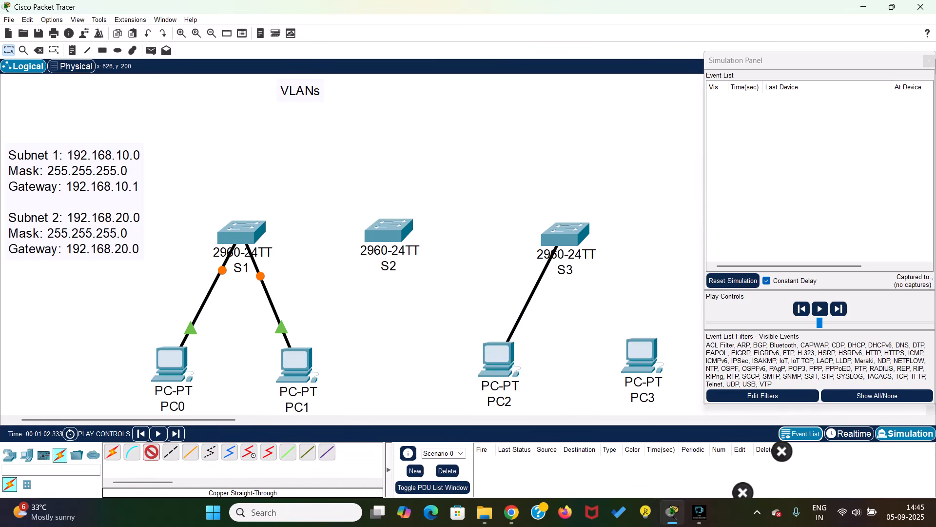
pyautogui.click(566, 239)
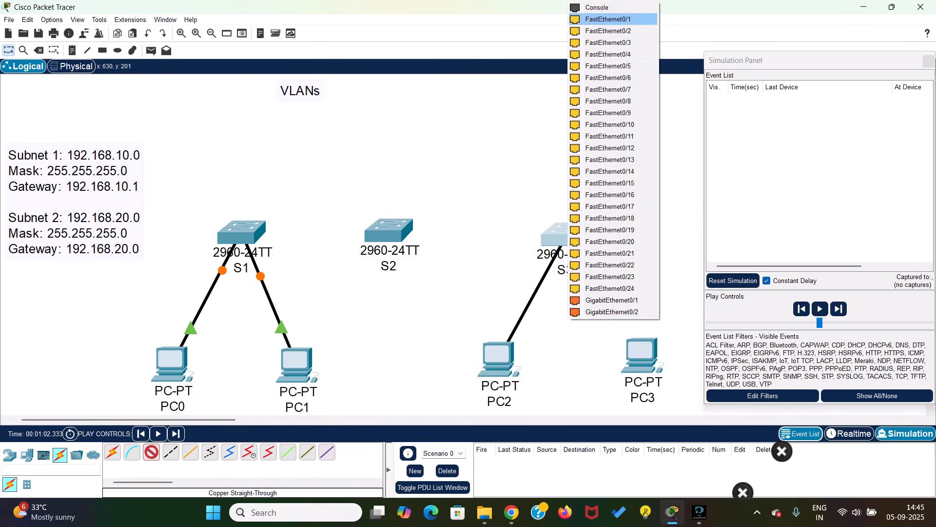
pyautogui.click(609, 19)
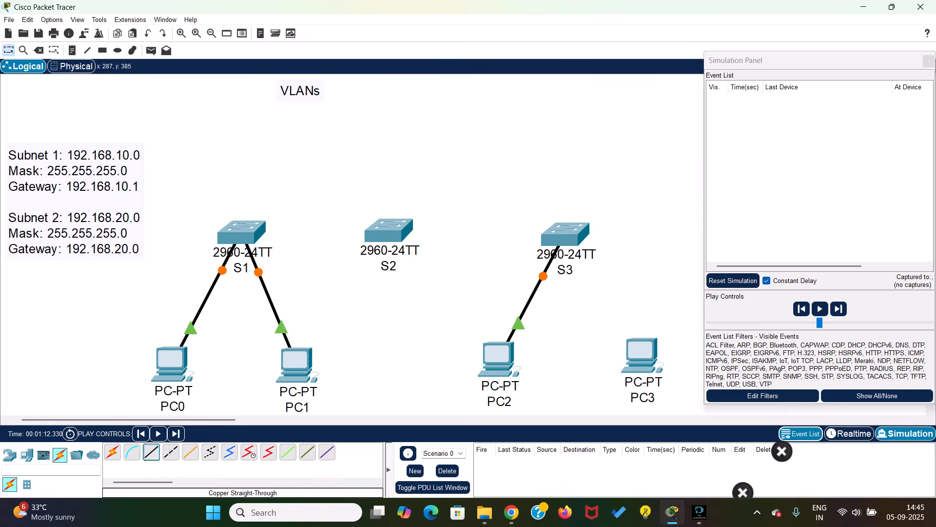
# Connect PC3's FastEthernet0 port to FastEthernet0/2 on S3 with a copper straight-through cable
pyautogui.click(151, 452)
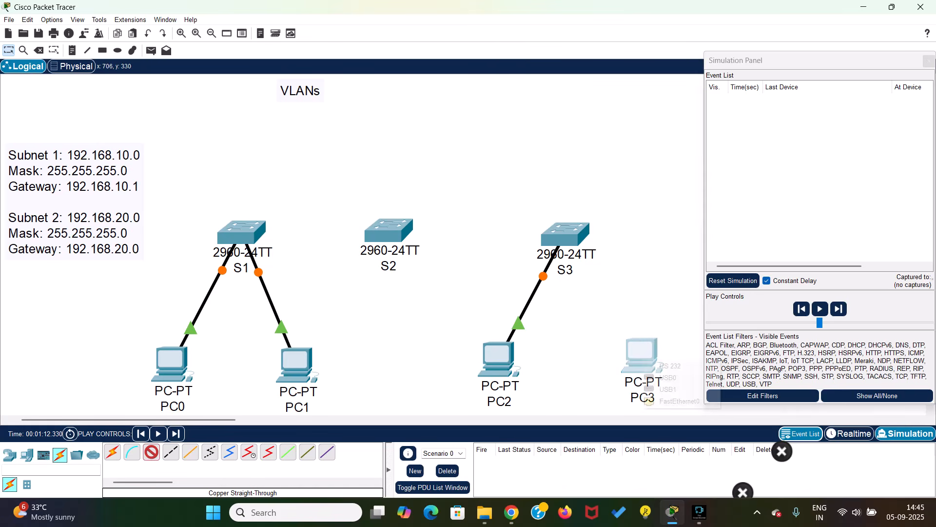
pyautogui.click(656, 361)
pyautogui.click(676, 395)
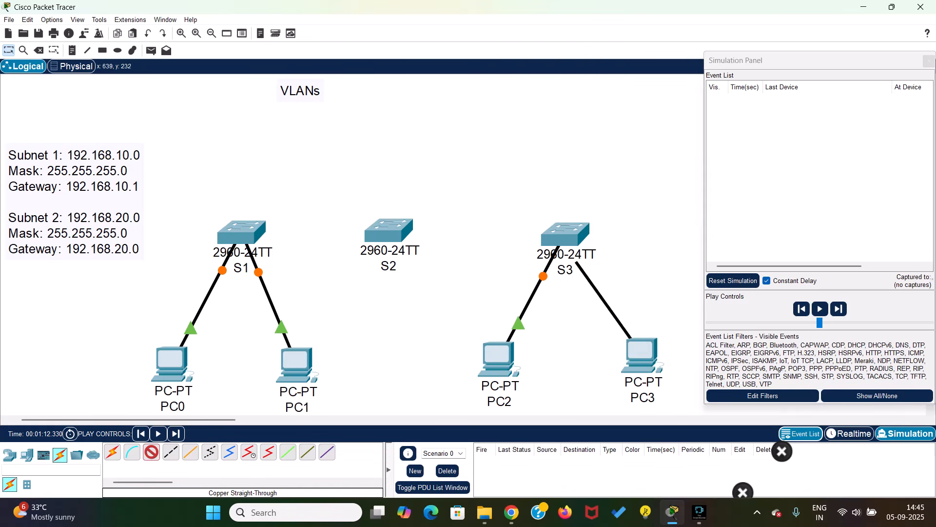
pyautogui.click(565, 234)
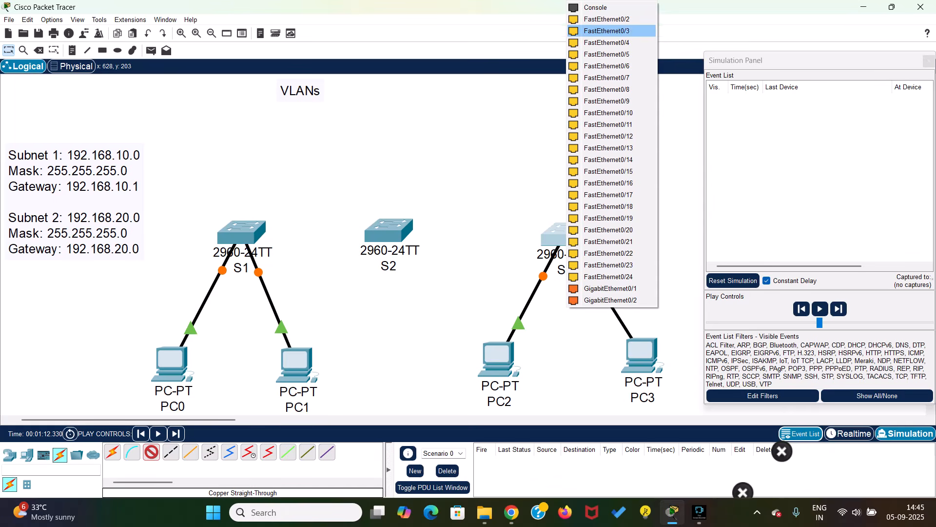
pyautogui.click(607, 19)
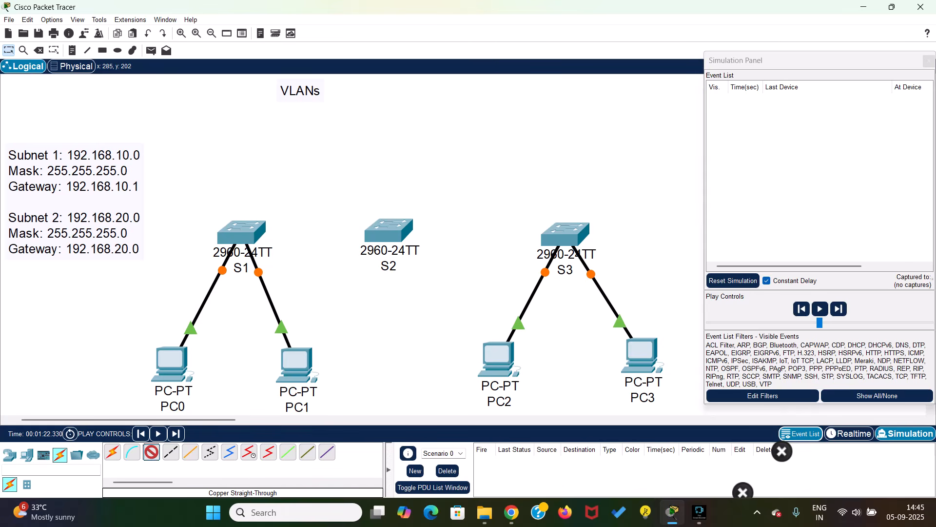
# Link GigabitEthernet0/1 on S1 to GigabitEthernet0/1 on S2 with a copper straight-through cable
pyautogui.click(242, 232)
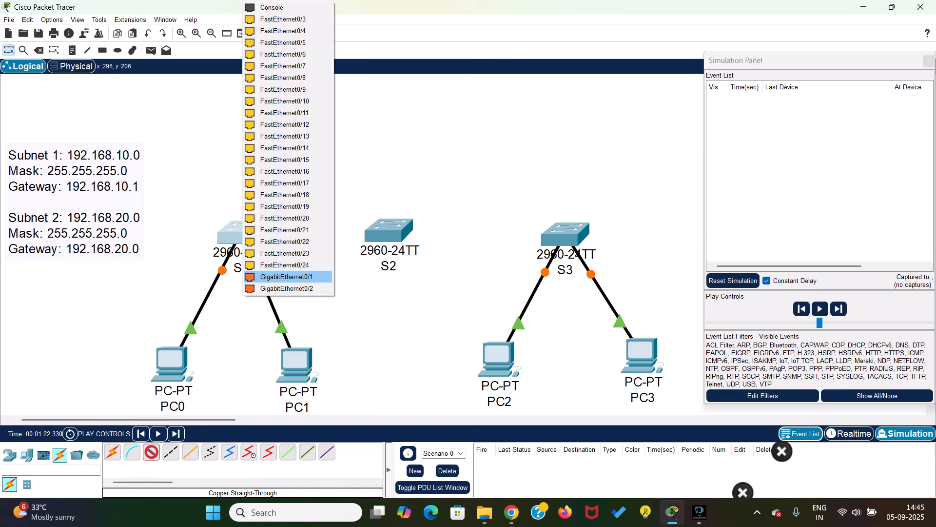
pyautogui.click(287, 276)
pyautogui.click(380, 229)
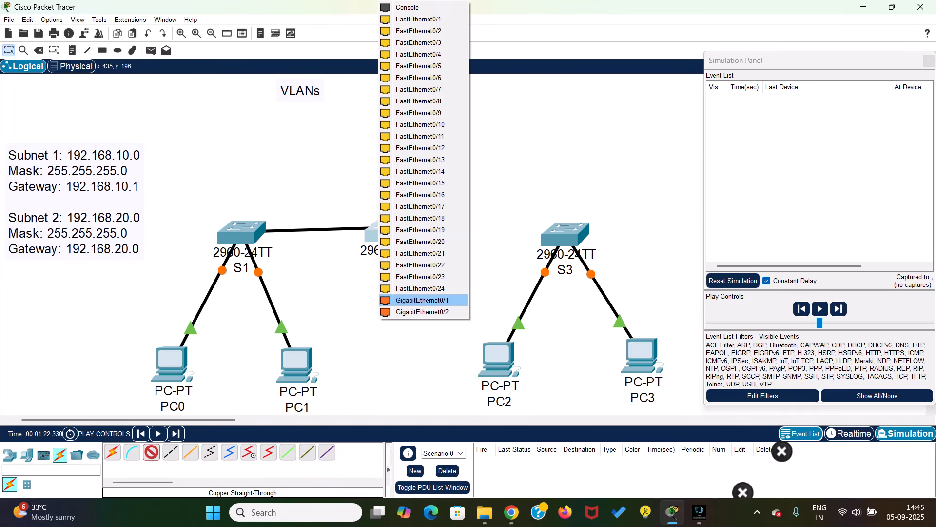
pyautogui.click(422, 300)
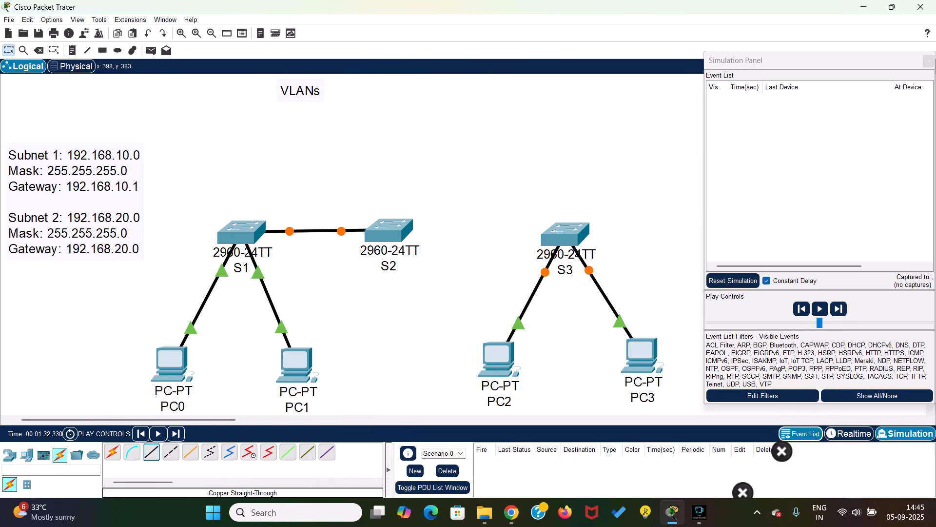
# Link GigabitEthernet0/2 on S2 to switch S3 with a copper straight-through cable
pyautogui.click(151, 451)
pyautogui.click(388, 229)
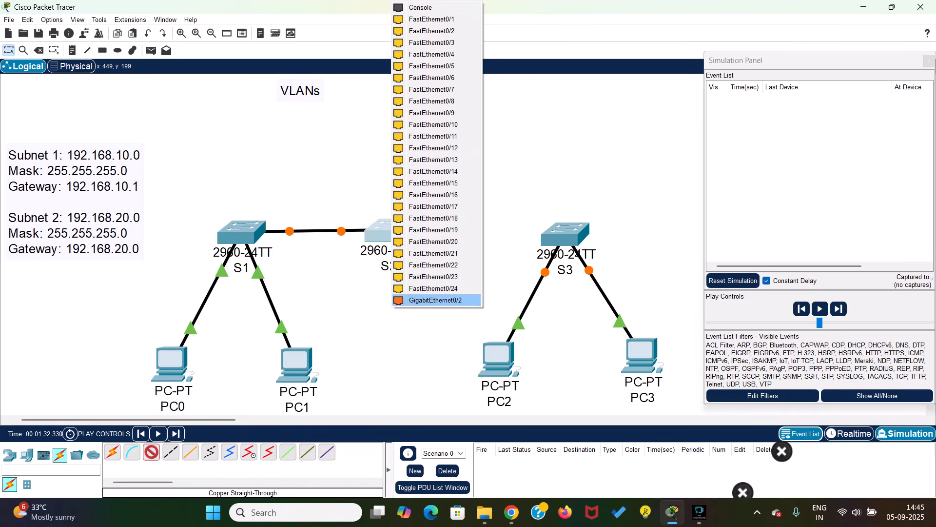
pyautogui.click(429, 300)
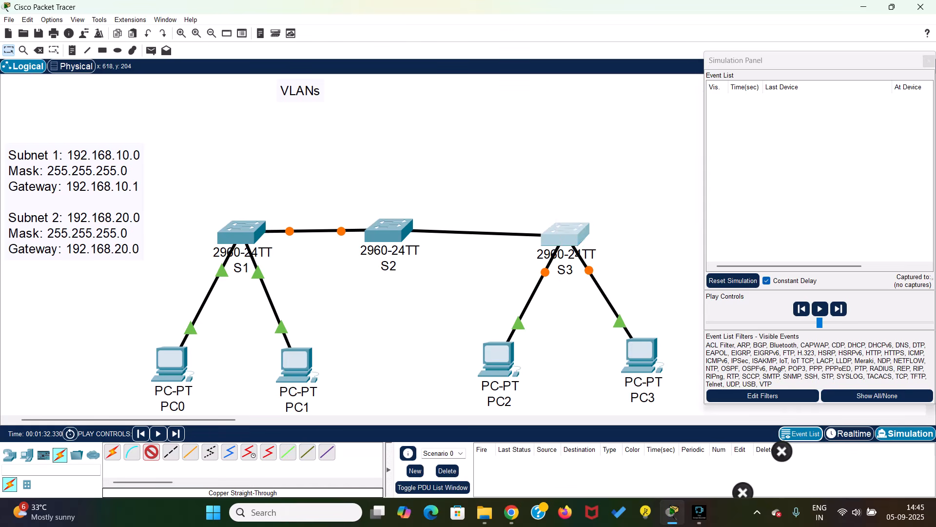
pyautogui.click(566, 234)
pyautogui.click(585, 276)
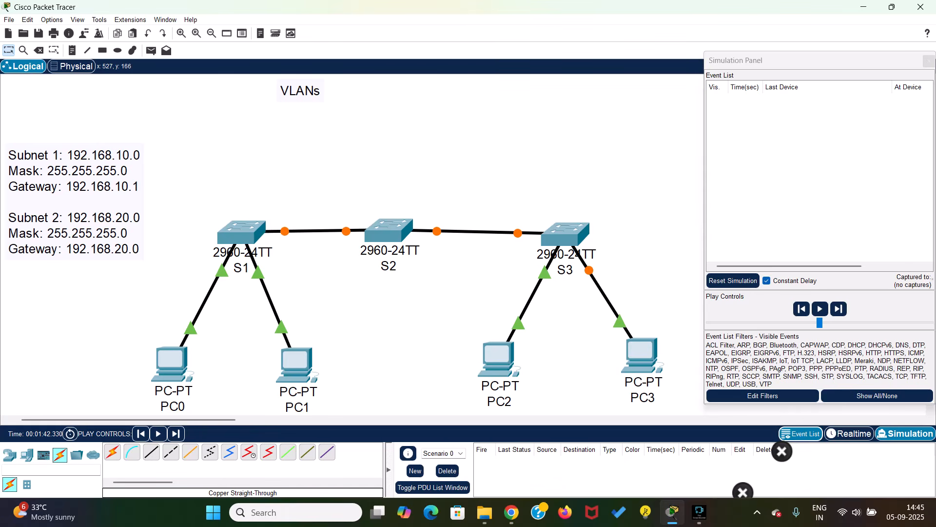
# Place address notes below the left pair of PCs: 192.168.10.10 under PC0 and 192.168.20.10 under PC1
pyautogui.scroll(-2, 352, 243)
pyautogui.scroll(2, 352, 243)
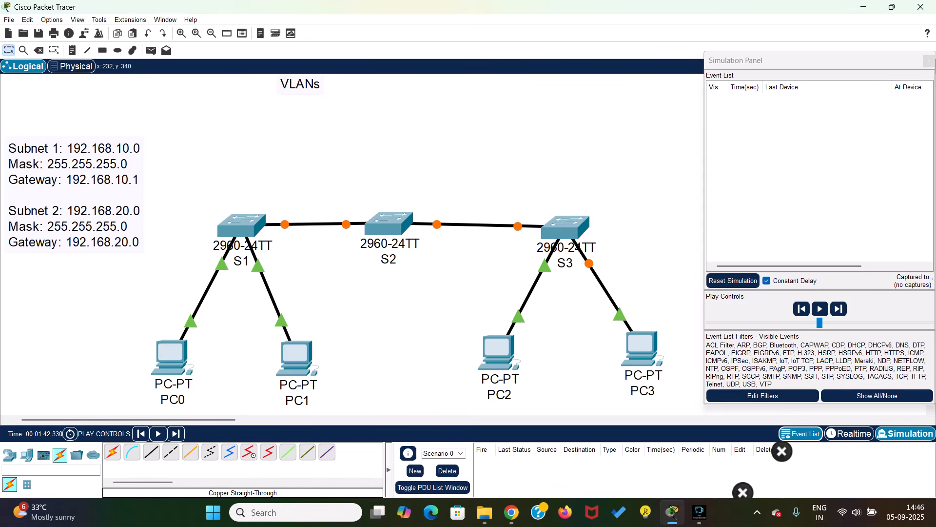
pyautogui.moveTo(174, 359)
pyautogui.scroll(-1, 351, 244)
pyautogui.scroll(-3, 336, 236)
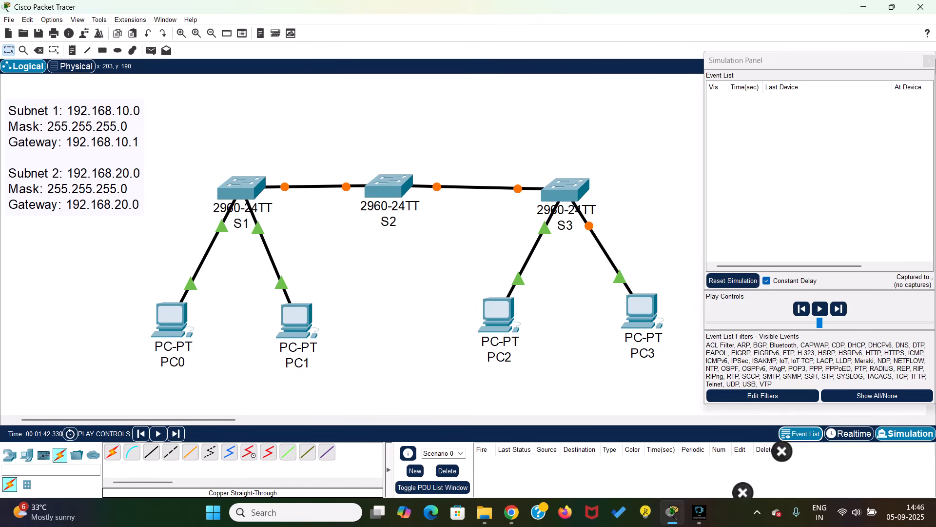
pyautogui.press('n')
pyautogui.click(126, 385)
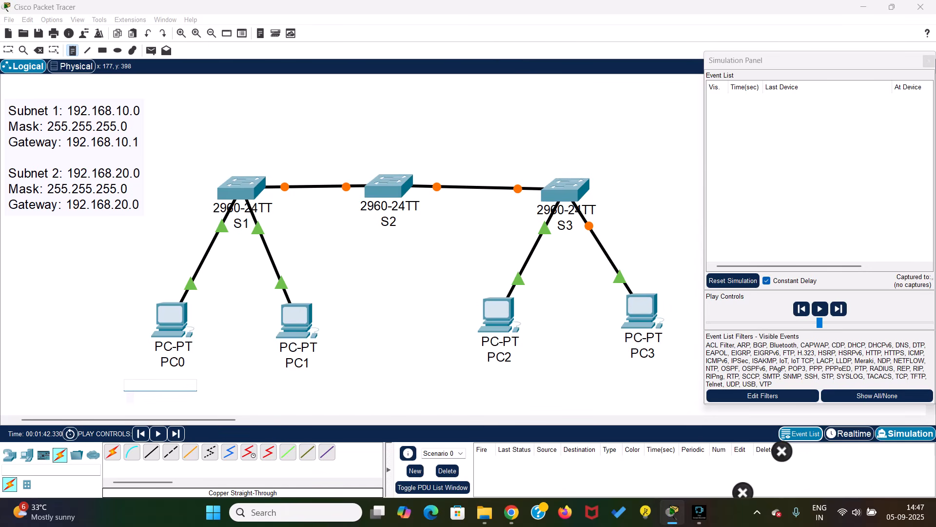
pyautogui.write('192.168.10.10')
pyautogui.click(275, 390)
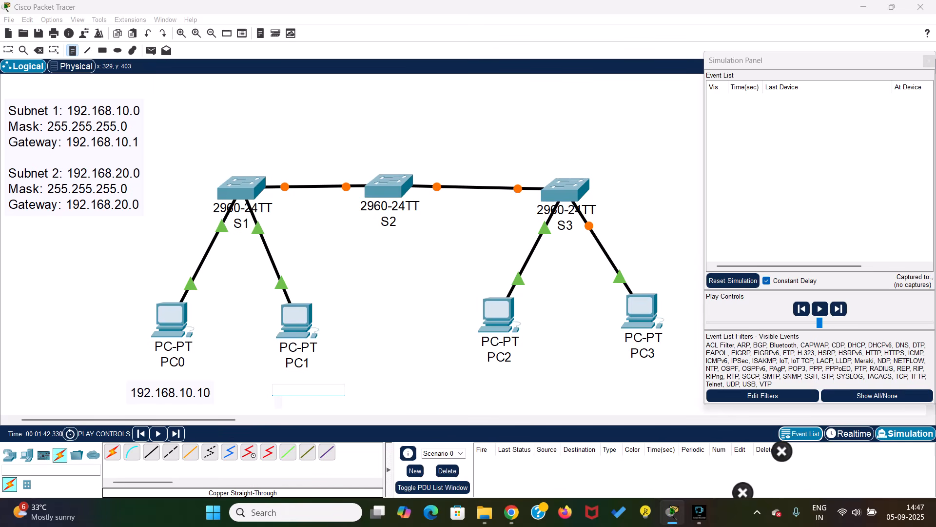
pyautogui.write('192.168.20.10')
# Place address notes 192.168.10.20 under PC2 and 192.168.20.20 under PC3, and return to the selection tool
pyautogui.click(464, 391)
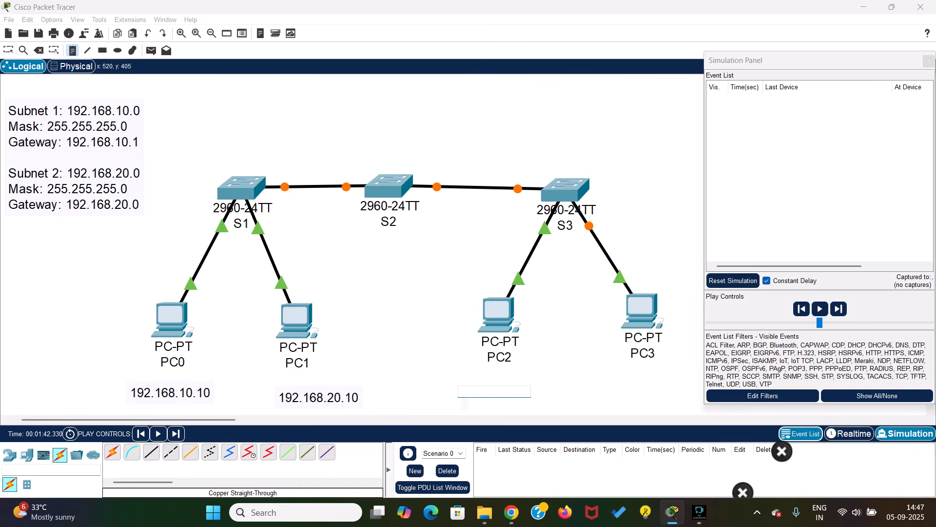
pyautogui.write('192.168.10.20')
pyautogui.click(600, 390)
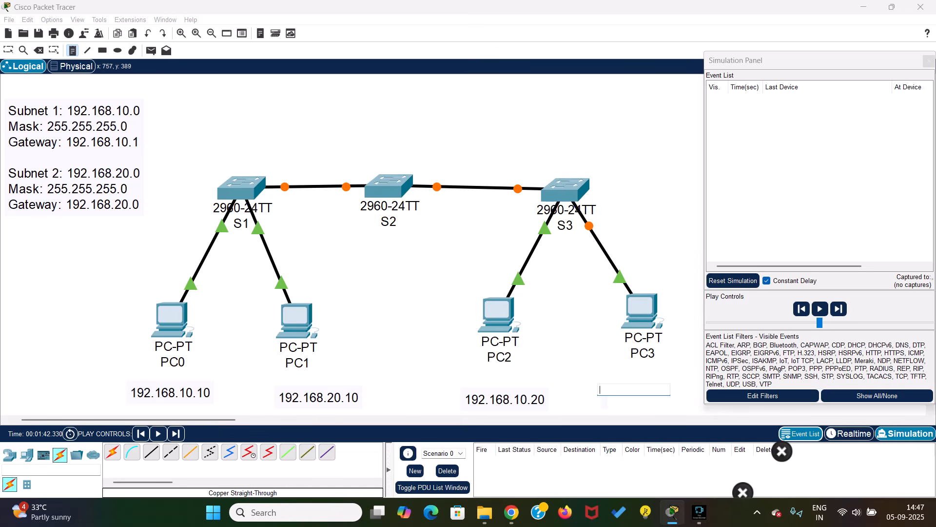
pyautogui.write('192.168.20.20')
pyautogui.press('Return')
pyautogui.click(605, 351)
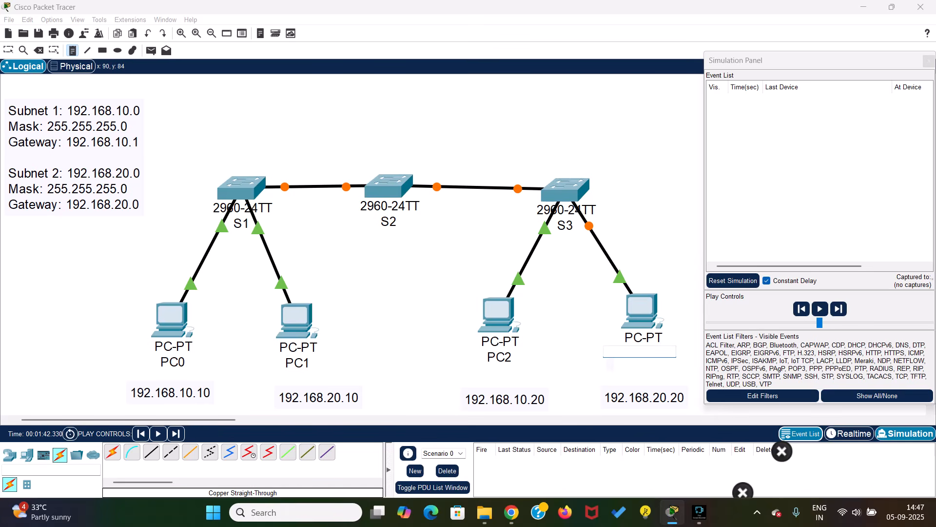
pyautogui.click(8, 50)
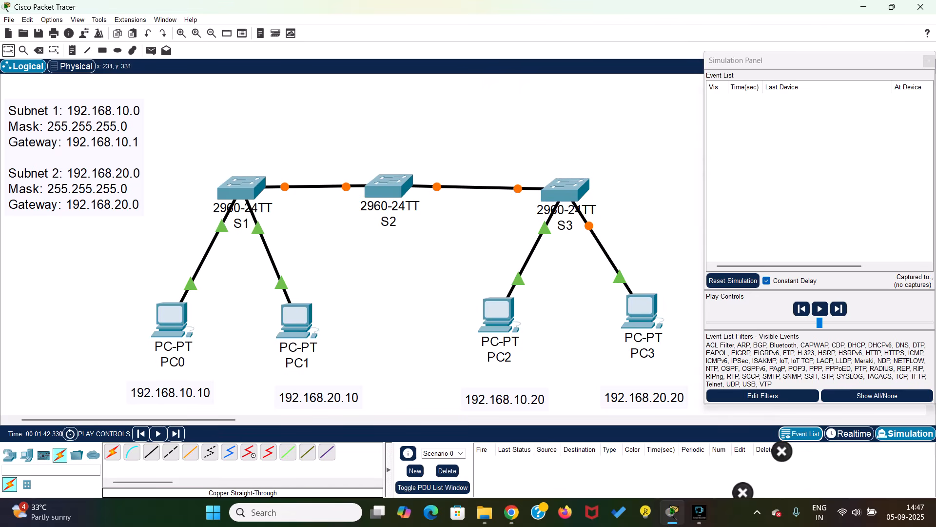
# Assign PC0 the static IPv4 address 192.168.10.10 with subnet mask 255.255.255.0
pyautogui.click(172, 319)
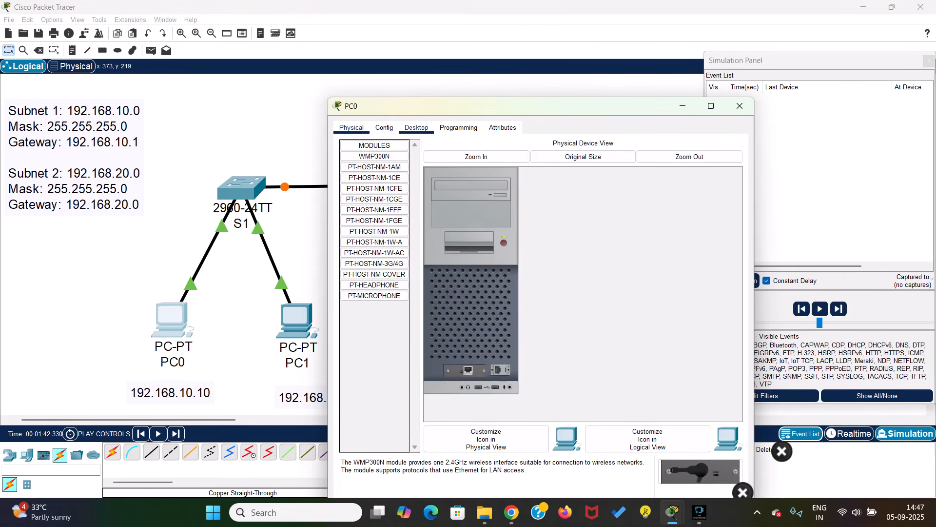
pyautogui.click(416, 127)
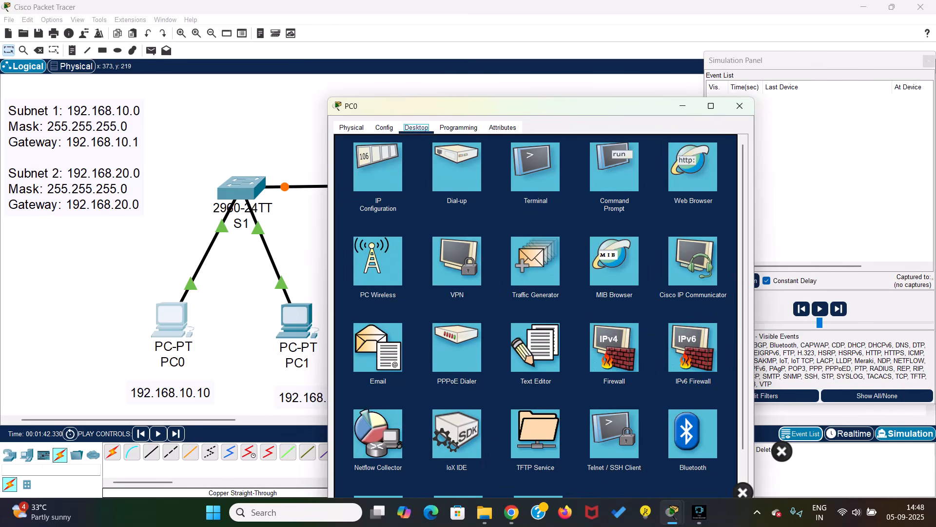
pyautogui.click(377, 167)
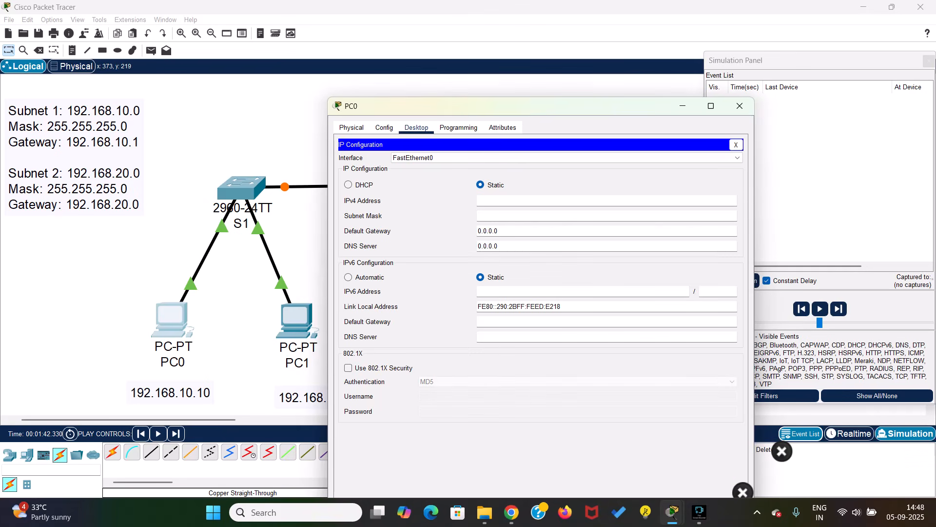
pyautogui.click(607, 200)
pyautogui.write('192.168.10.10')
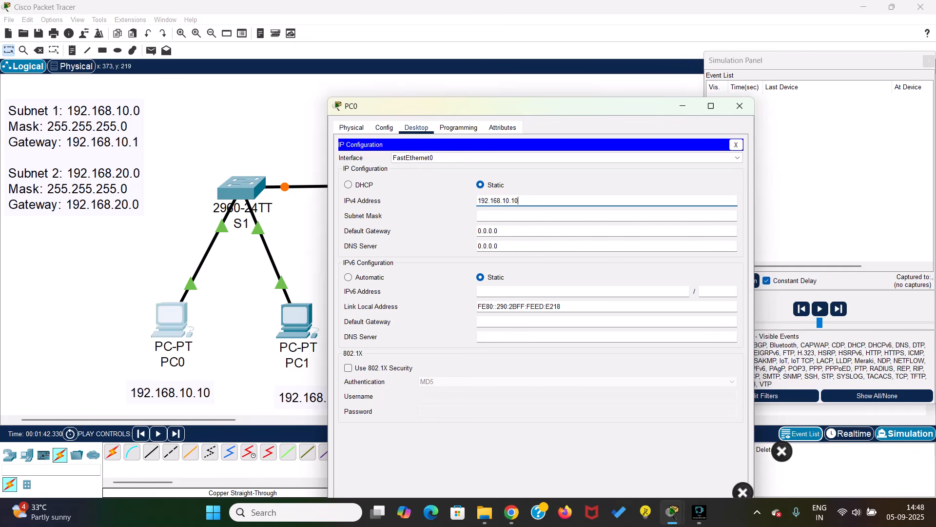
pyautogui.click(607, 216)
pyautogui.click(520, 215)
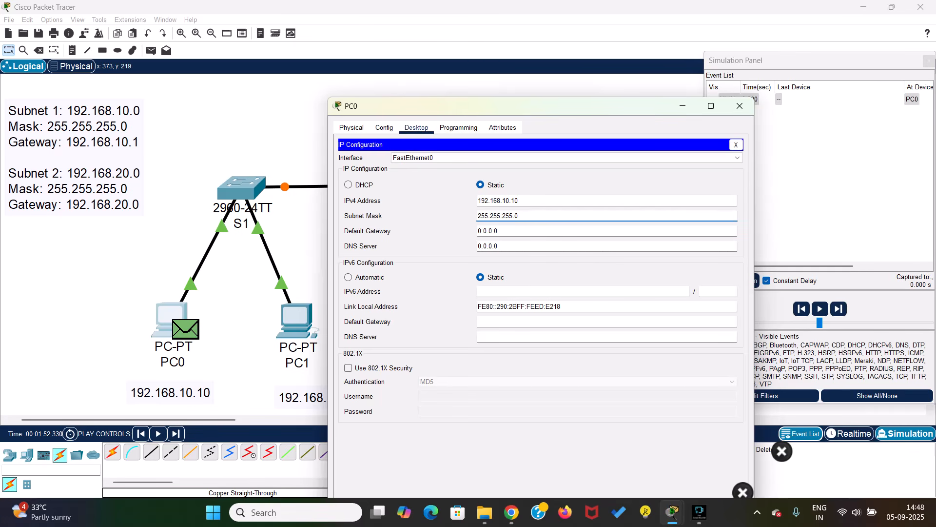
# Set PC0's IPv4 default gateway to 192.168.10.1 and close its configuration window
pyautogui.click(499, 231)
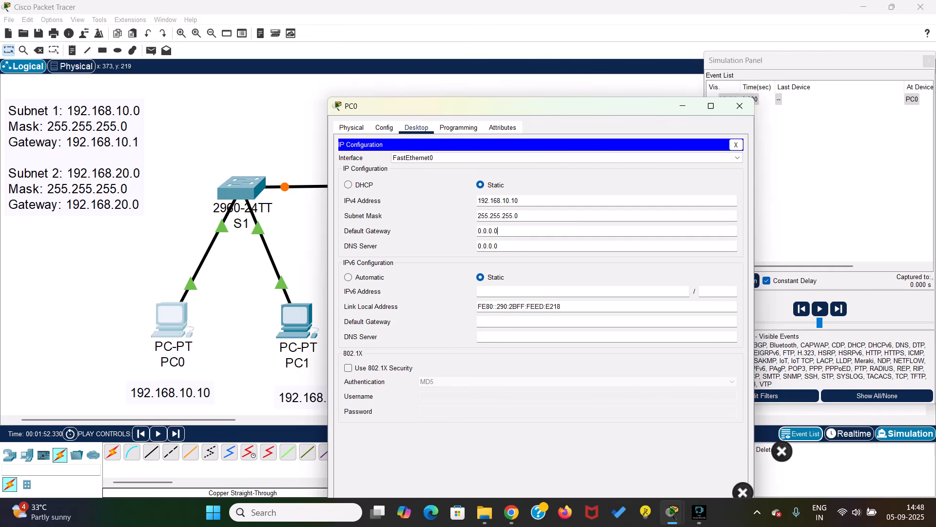
pyautogui.moveTo(499, 230); pyautogui.dragTo(477, 231)
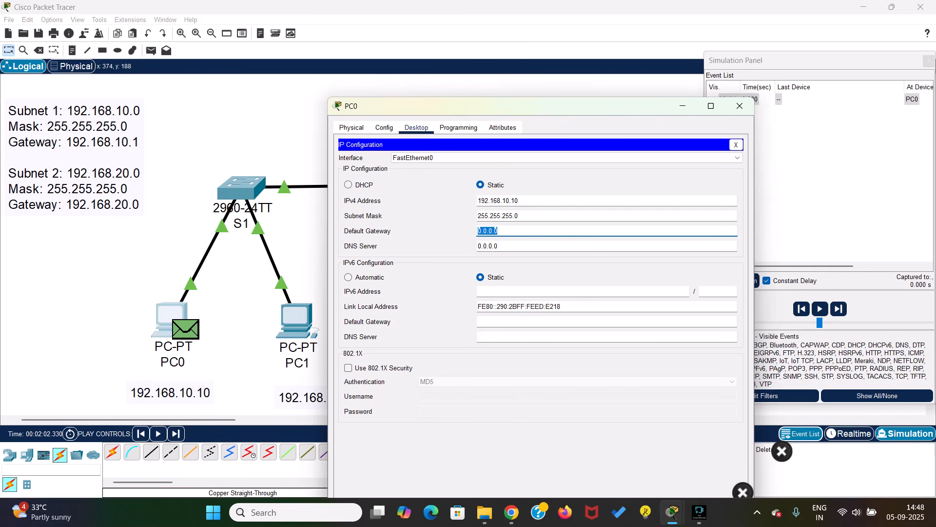
pyautogui.write('192.168.10.1')
pyautogui.press('Return')
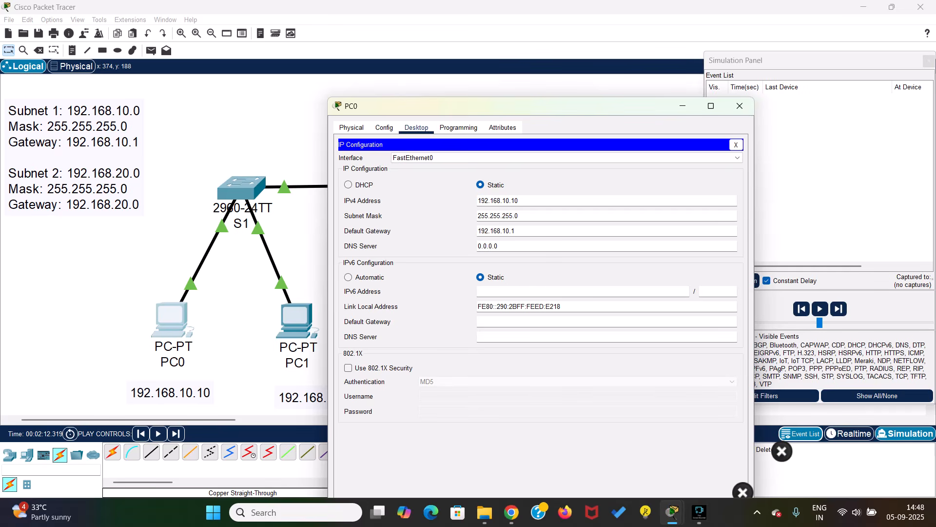
pyautogui.click(740, 105)
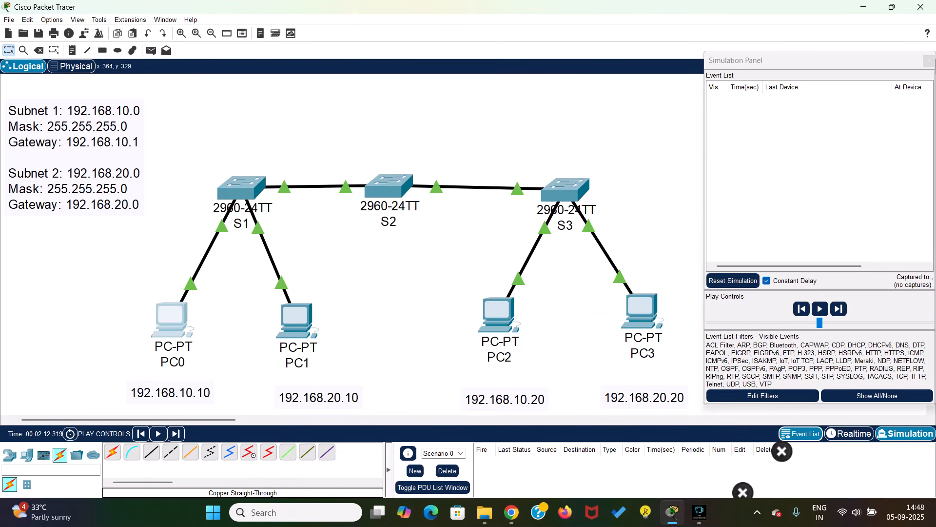
# Configure PC1 with static IPv4 address 192.168.20.10, subnet mask 255.255.255.0 and default gateway 192.168.20.1
pyautogui.click(295, 317)
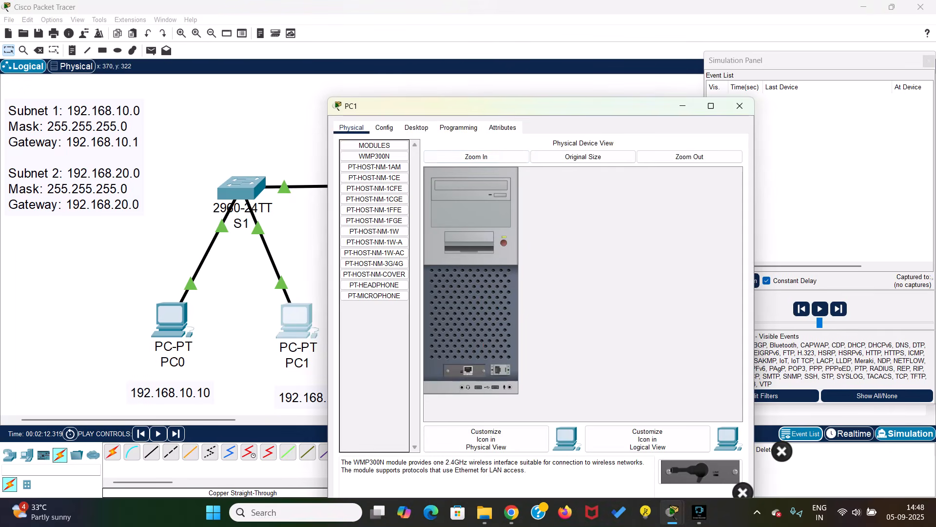
pyautogui.click(416, 127)
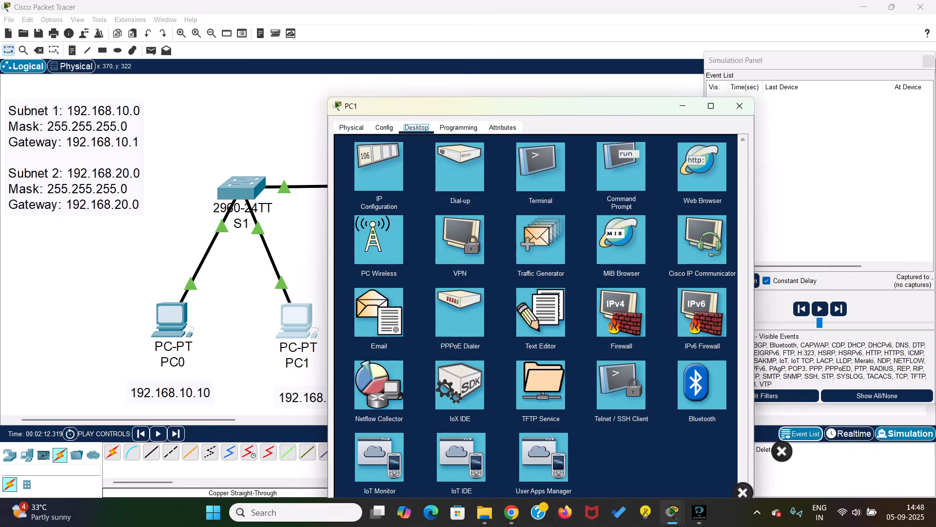
pyautogui.click(378, 166)
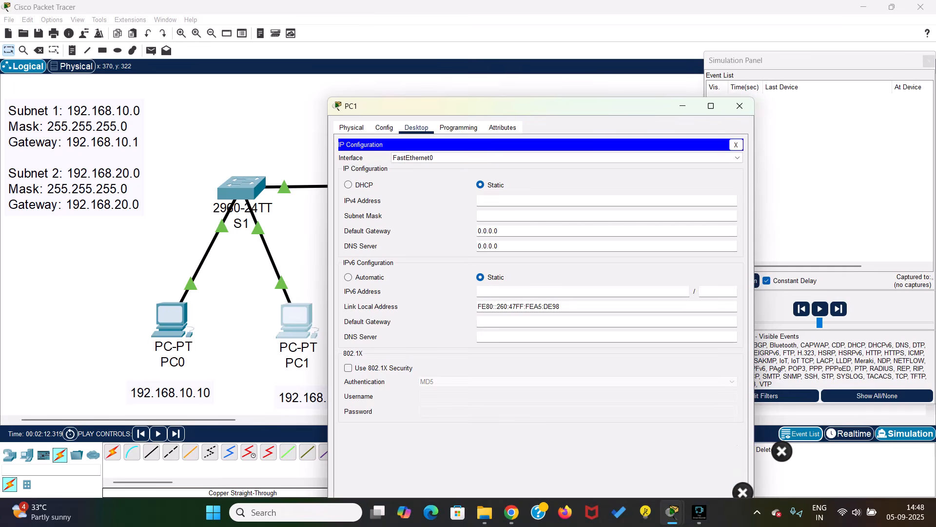
pyautogui.write('192.168.20.10')
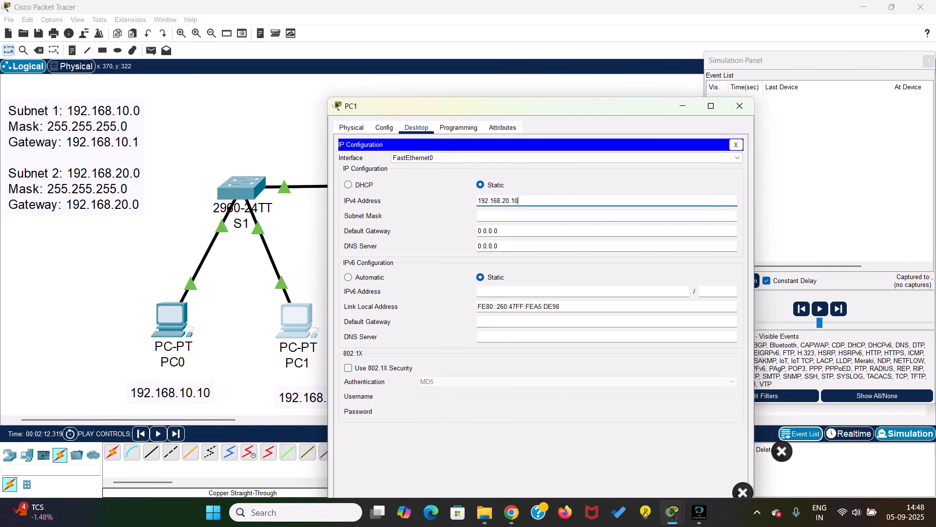
pyautogui.press('Tab')
pyautogui.press('Tab')
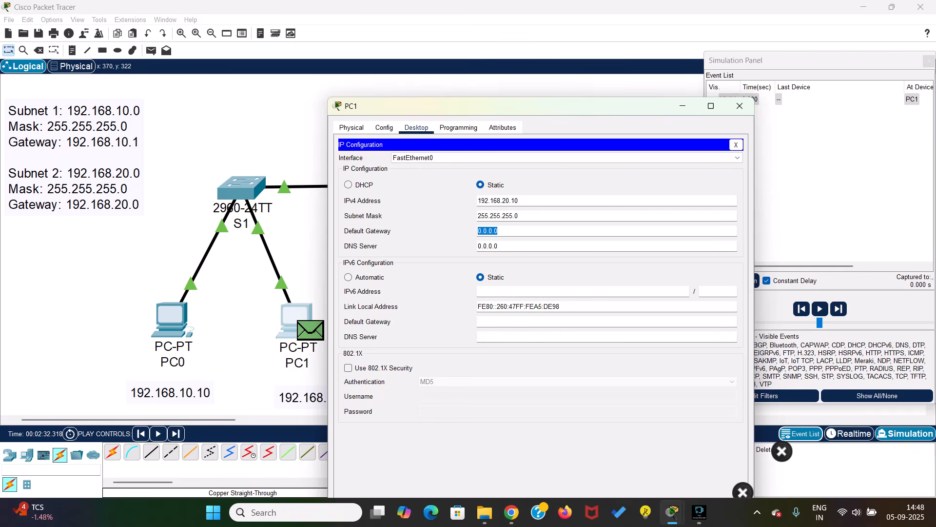
pyautogui.write('192.168.20.')
pyautogui.write('1')
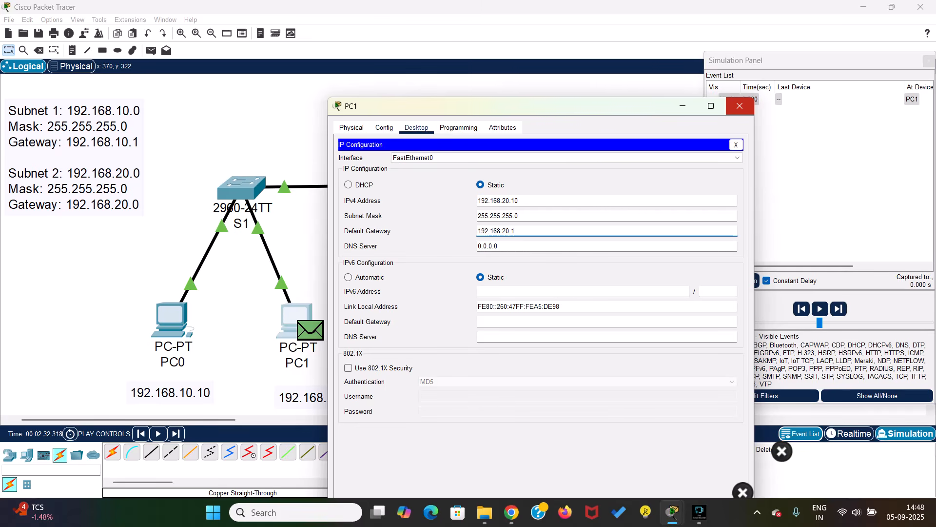
pyautogui.click(740, 106)
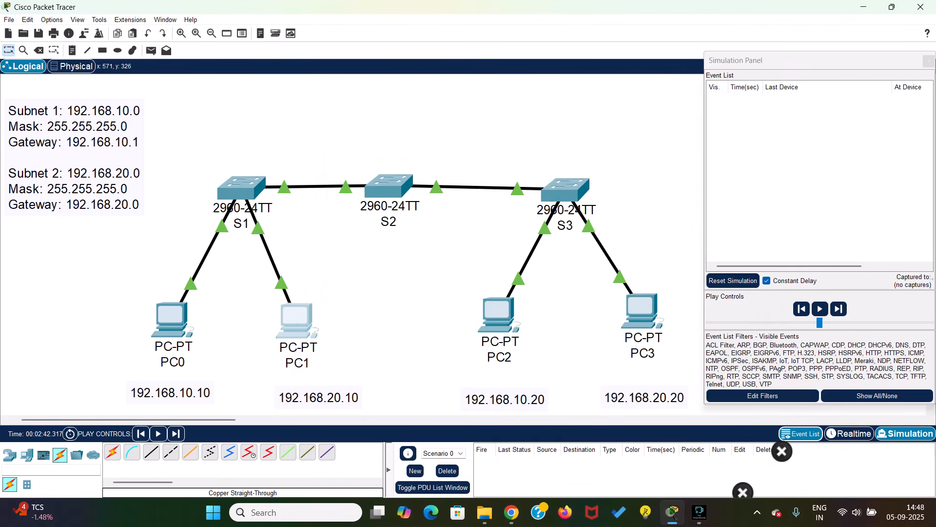
# Configure PC2 with static IPv4 address 192.168.10.20, subnet mask 255.255.255.0 and default gateway 192.168.10.1
pyautogui.click(498, 313)
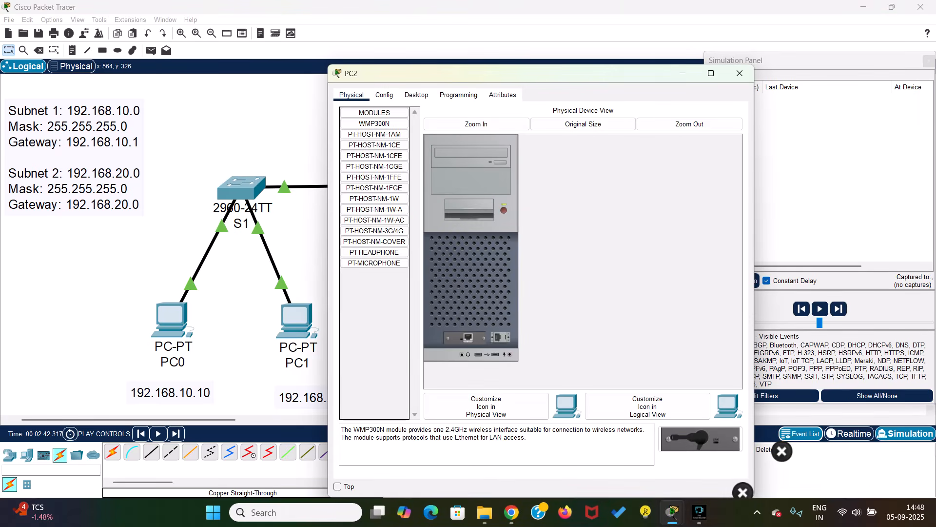
pyautogui.click(416, 94)
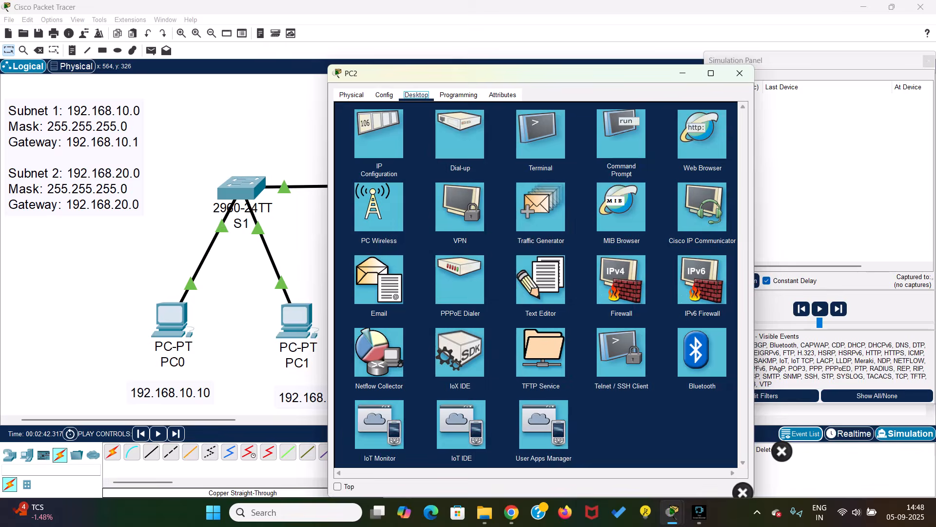
pyautogui.click(378, 133)
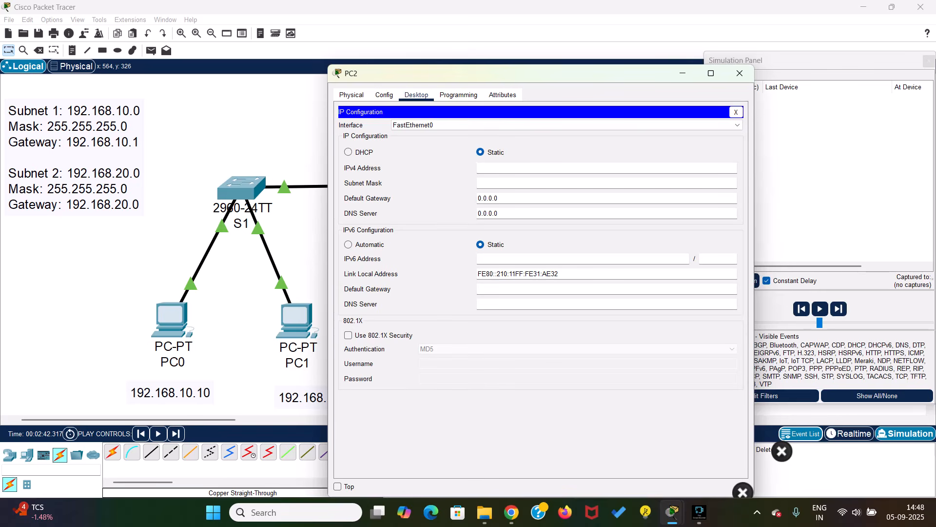
pyautogui.click(512, 168)
pyautogui.write('192.168.10.20')
pyautogui.click(519, 182)
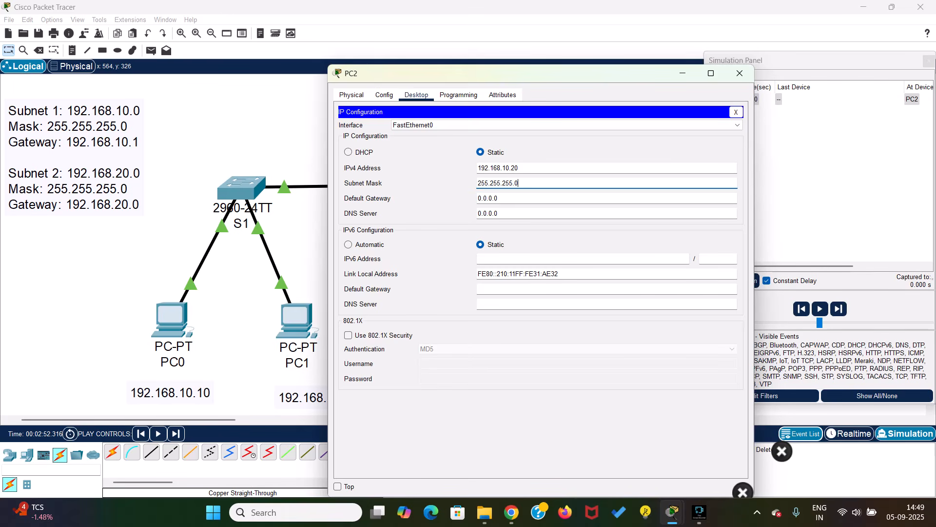
pyautogui.press('Tab')
pyautogui.write('192.')
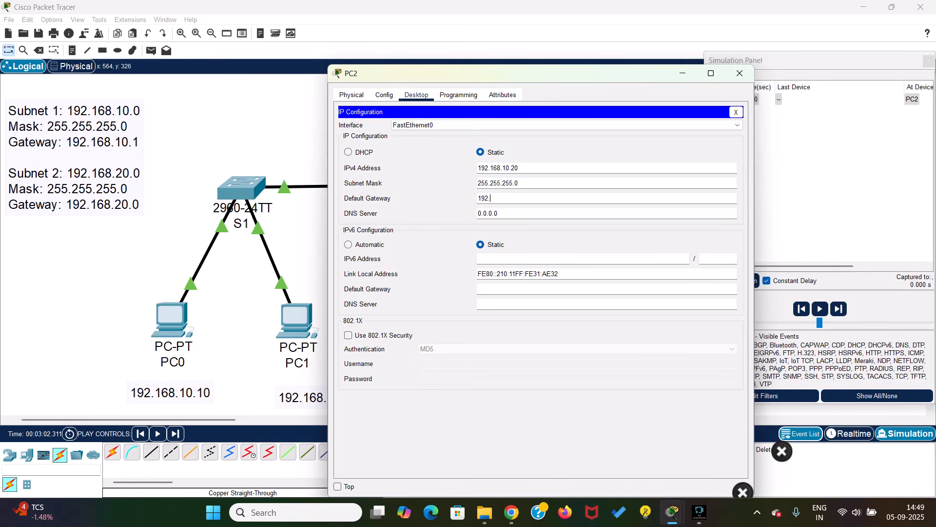
pyautogui.write('168.10.1')
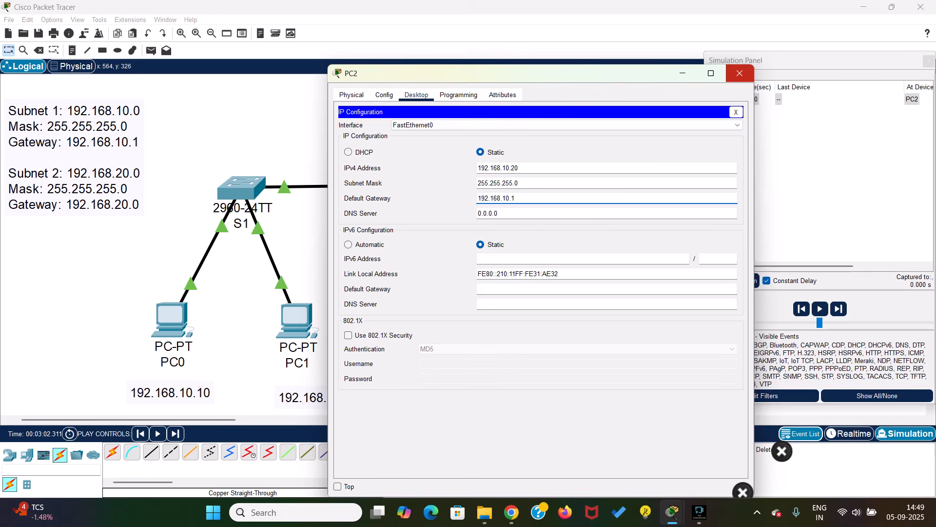
pyautogui.click(739, 73)
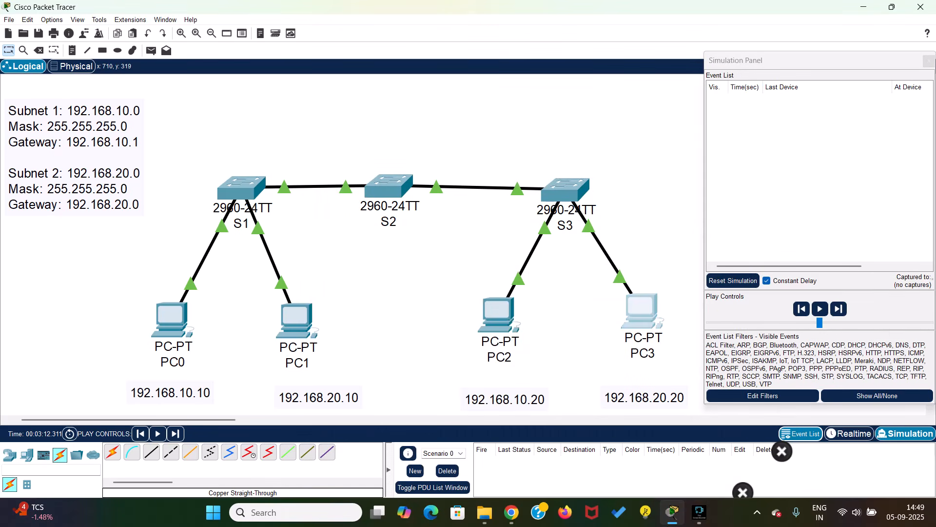
# Configure PC3 with static IPv4 address 192.168.20.20, subnet mask 255.255.255.0 and default gateway 192.168.20.1
pyautogui.click(642, 310)
pyautogui.click(384, 95)
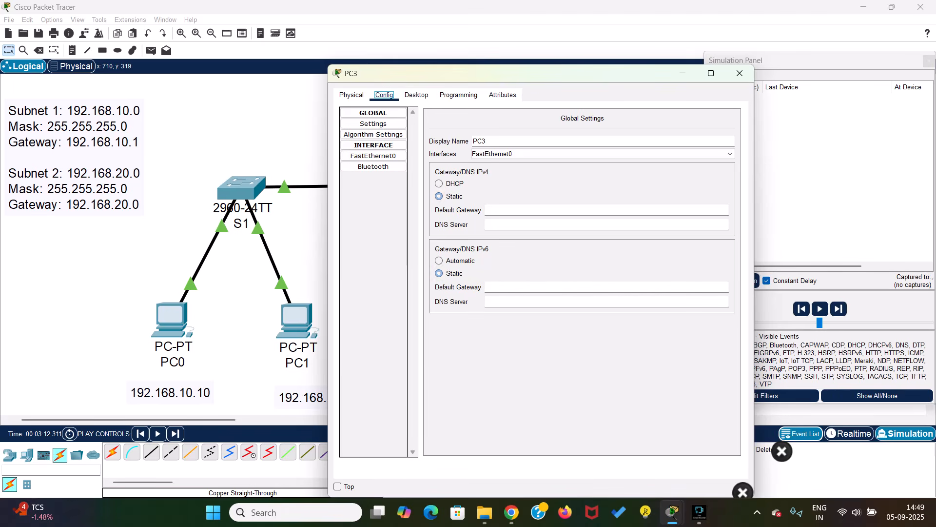
pyautogui.click(416, 95)
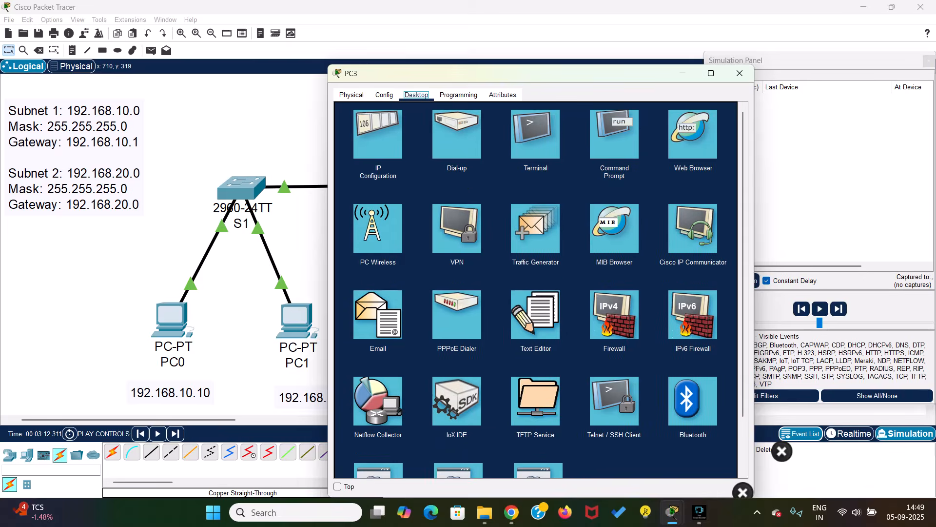
pyautogui.click(378, 135)
pyautogui.click(541, 168)
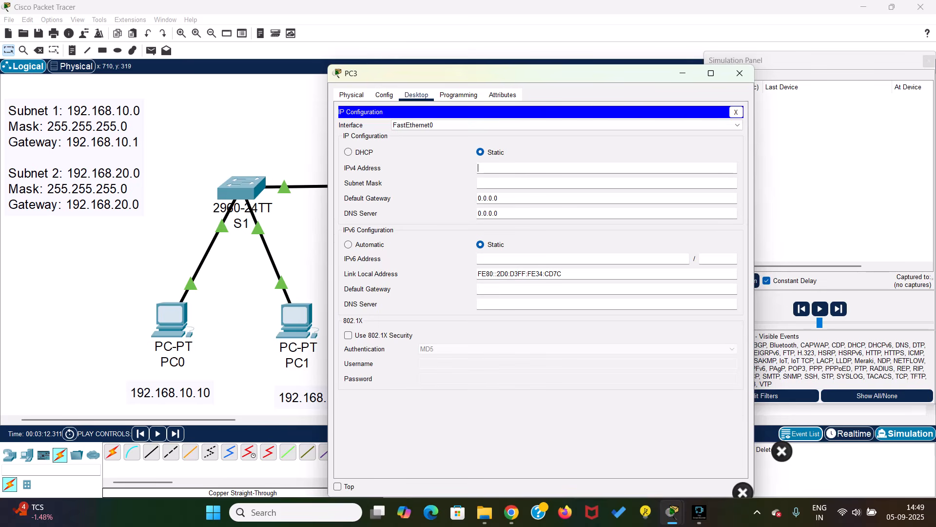
pyautogui.write('192.168')
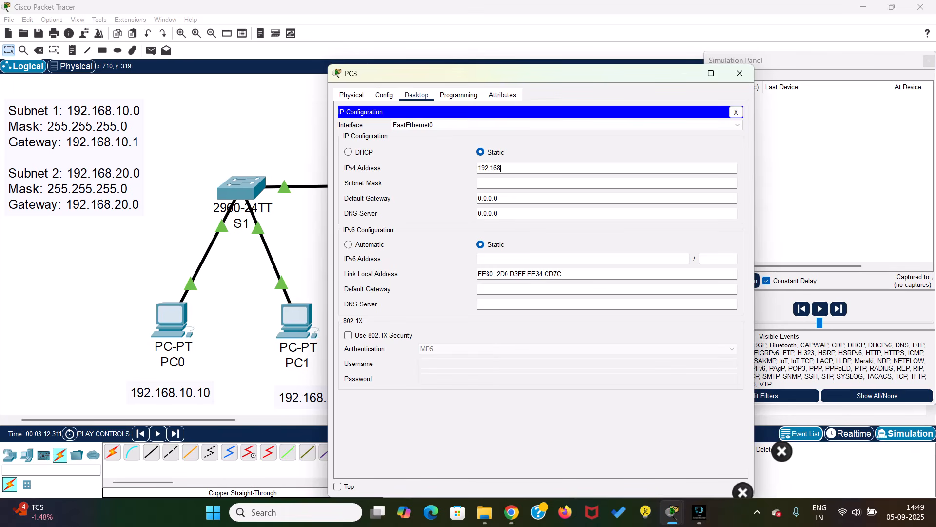
pyautogui.write('.20.20')
pyautogui.press('Tab')
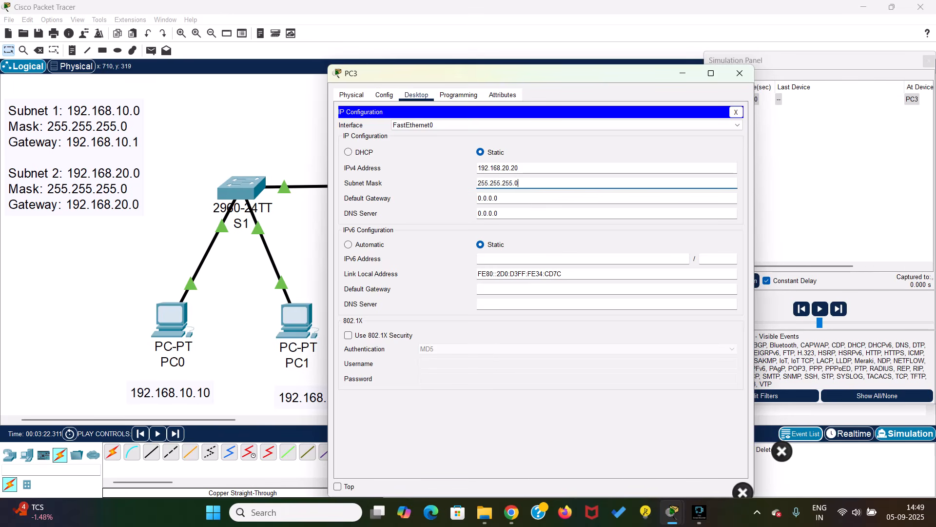
pyautogui.press('Tab')
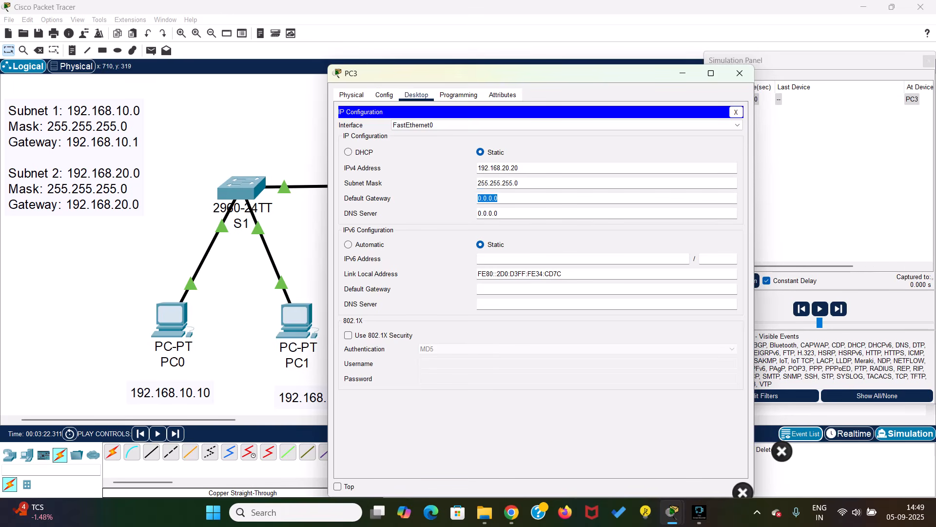
pyautogui.write('192.168.')
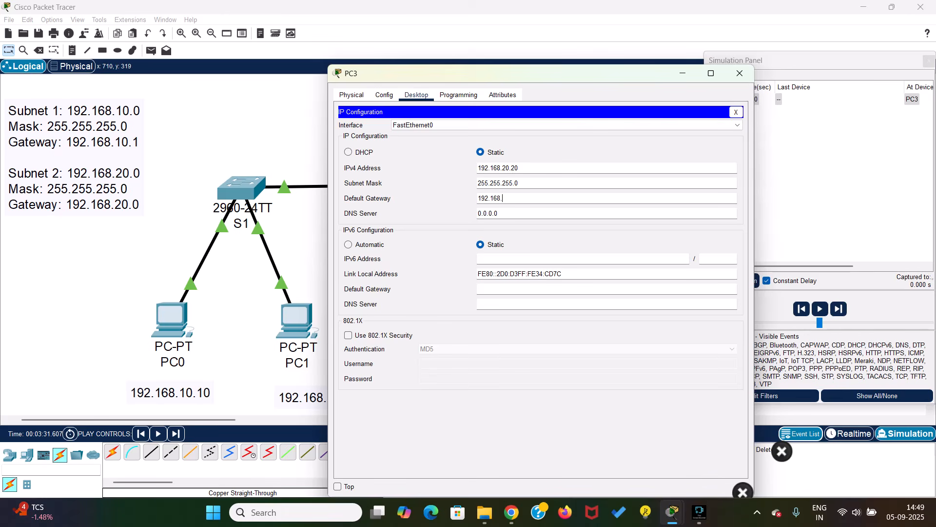
pyautogui.write('20.1')
pyautogui.click(740, 74)
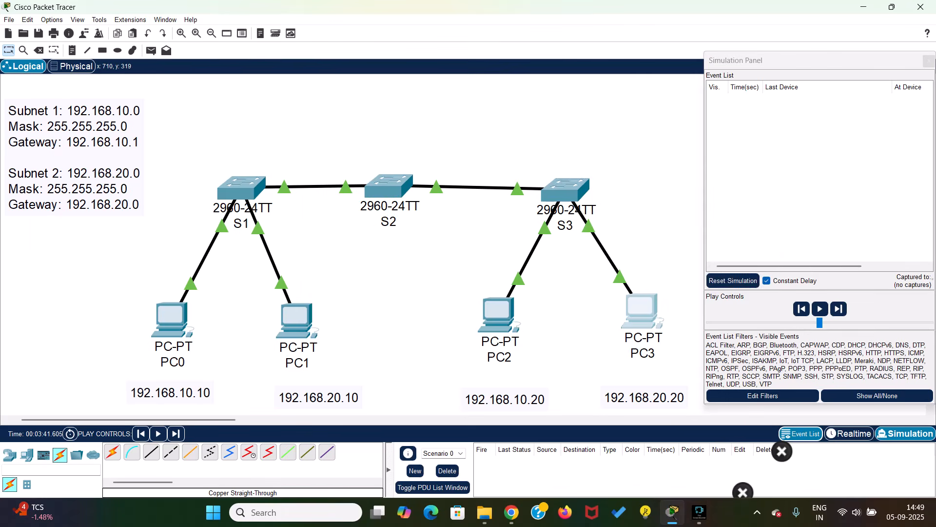
# Send a simple PDU from PC0 to PC1 and switch the network to Realtime mode
pyautogui.moveTo(646, 311)
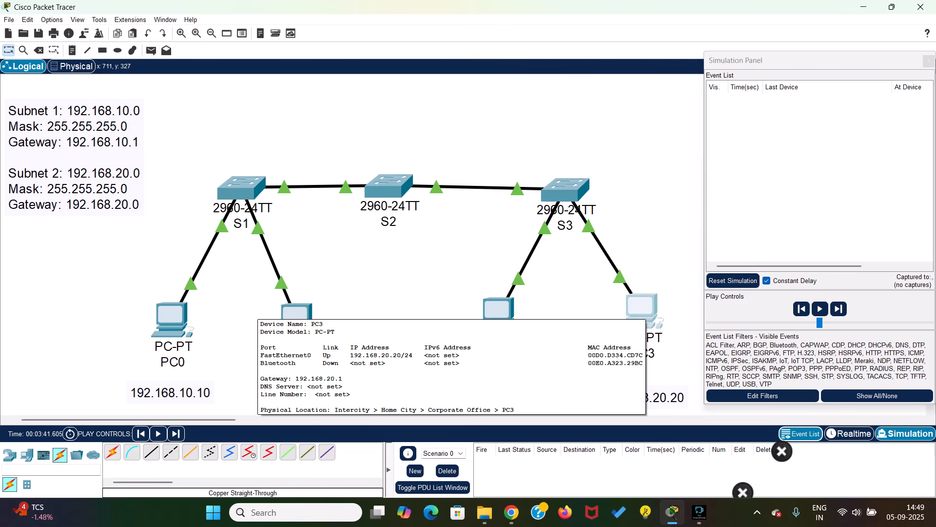
pyautogui.moveTo(495, 312)
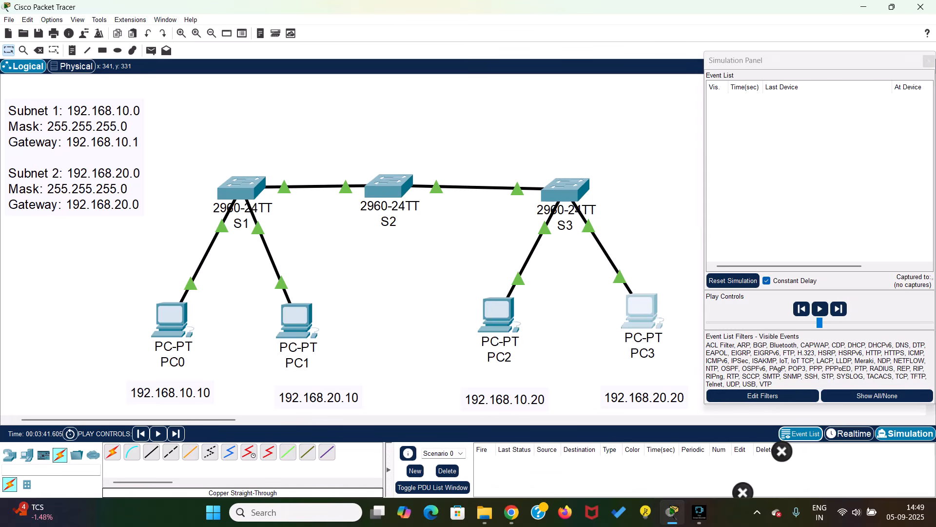
pyautogui.moveTo(300, 321)
pyautogui.moveTo(170, 319)
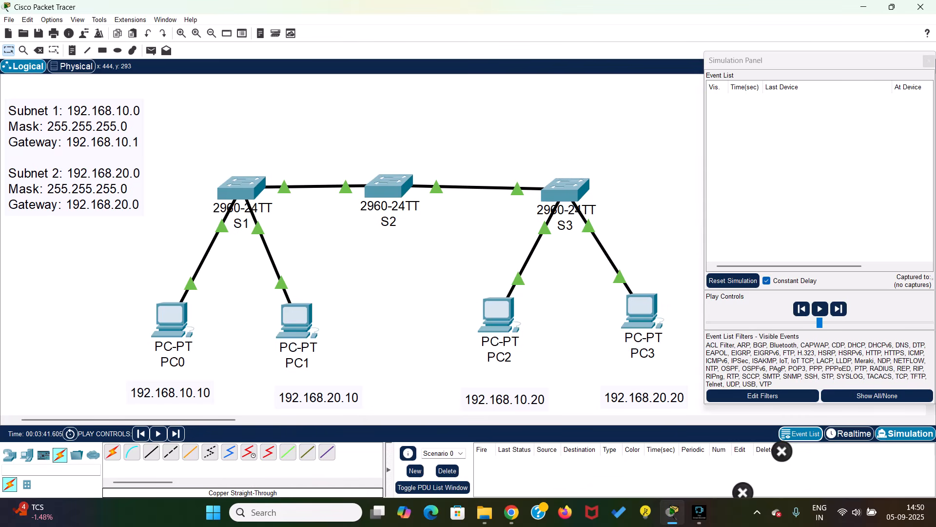
pyautogui.press('p')
pyautogui.click(183, 326)
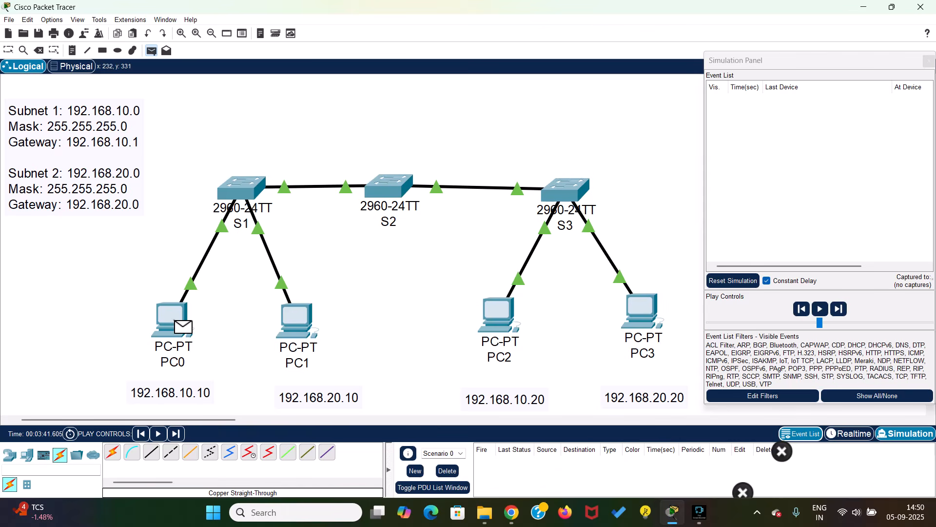
pyautogui.click(296, 319)
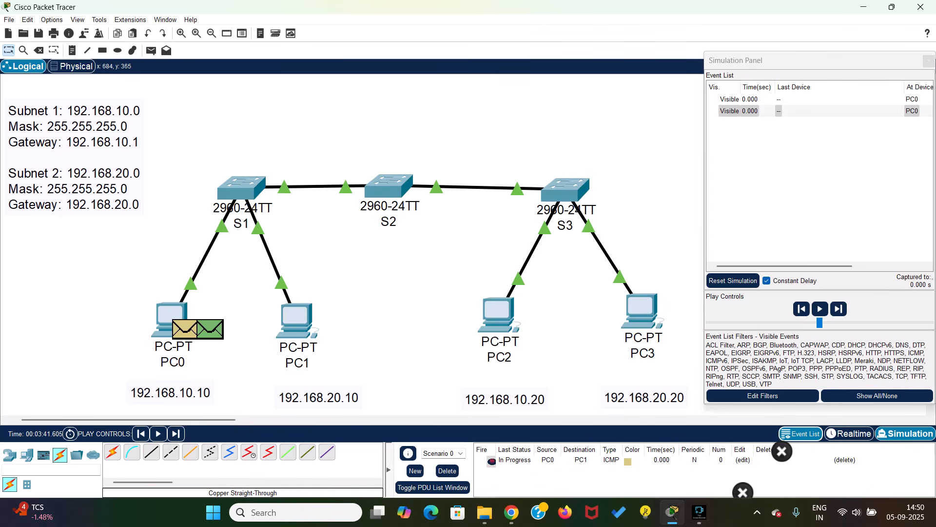
pyautogui.click(849, 433)
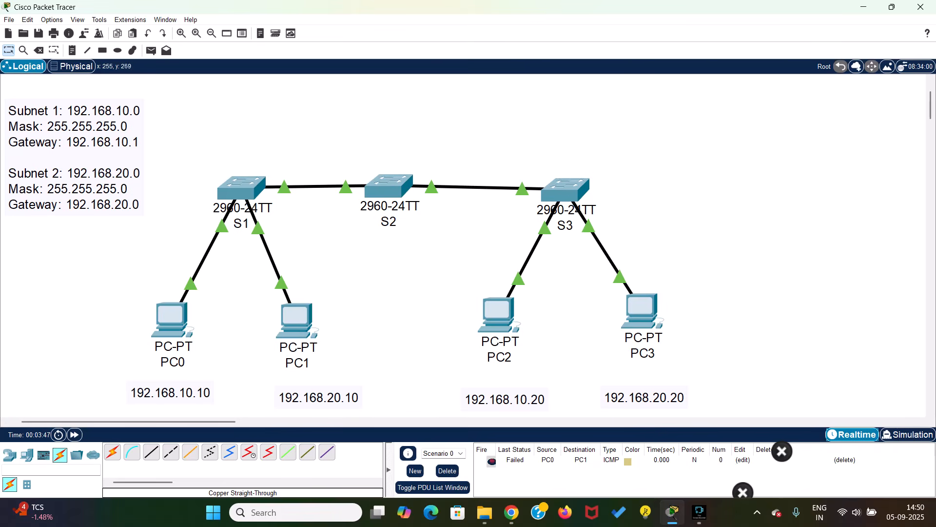
# Send a simple PDU from PC0 to PC2 and compare its status with the PC0 to PC1 test
pyautogui.press('p')
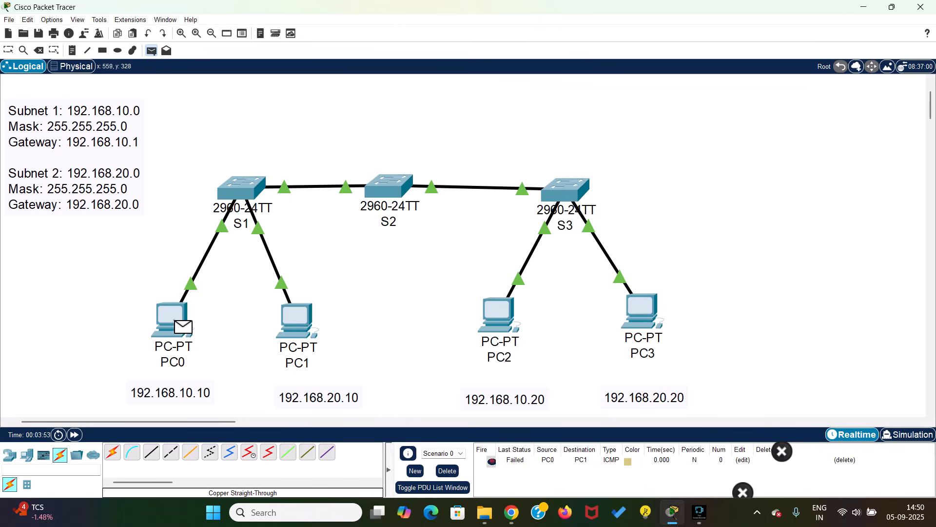
pyautogui.click(497, 313)
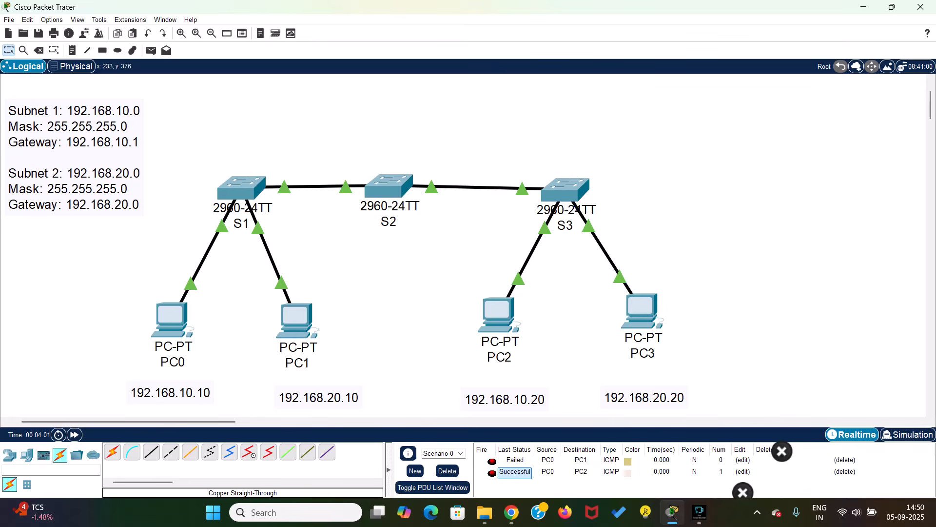
pyautogui.moveTo(498, 314)
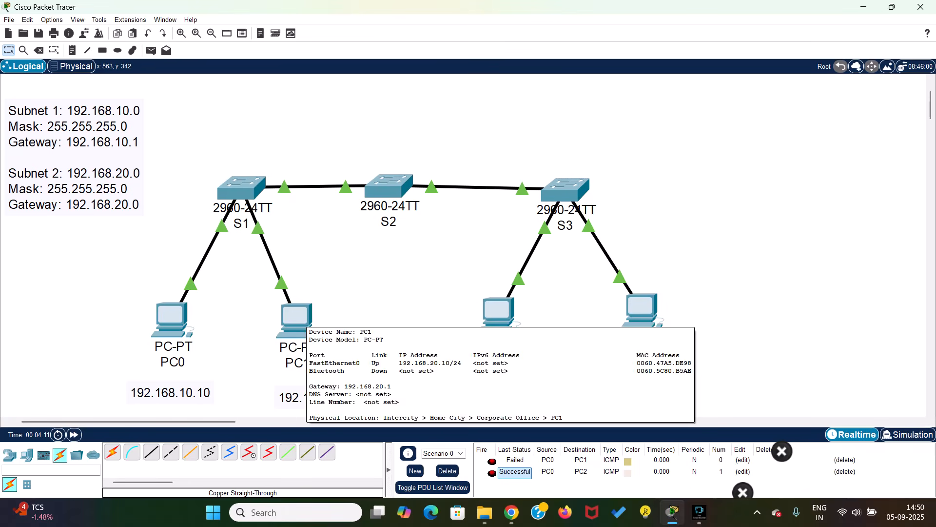
pyautogui.click(515, 460)
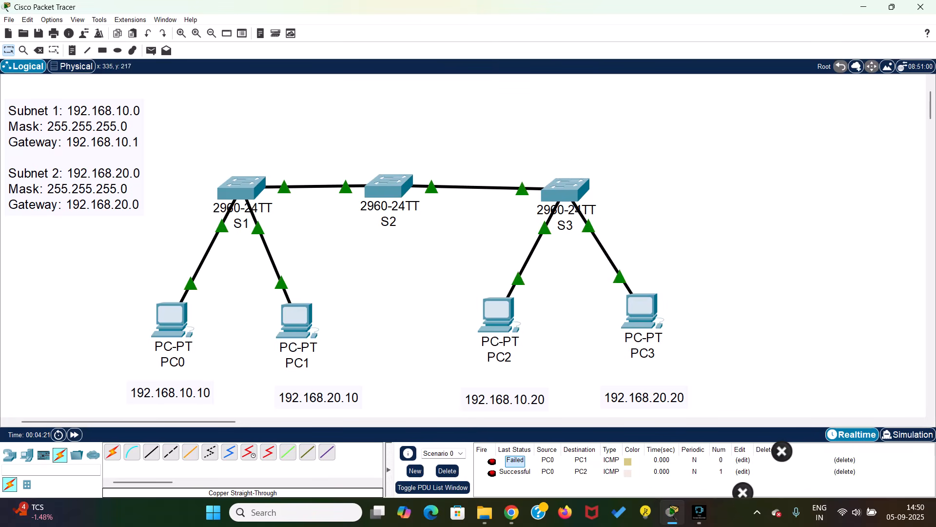
# Open switch S1's command line and enter global configuration mode using enable and configure terminal
pyautogui.moveTo(240, 181)
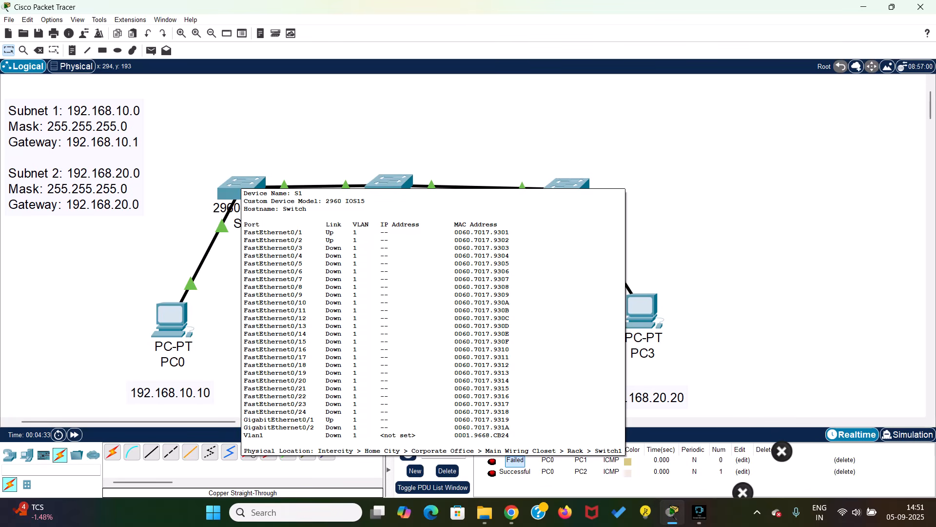
pyautogui.click(242, 187)
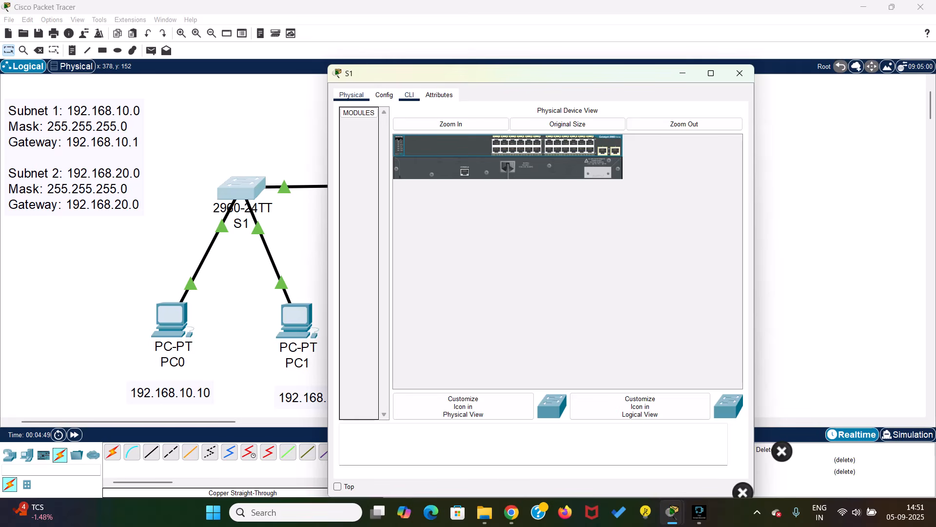
pyautogui.click(409, 94)
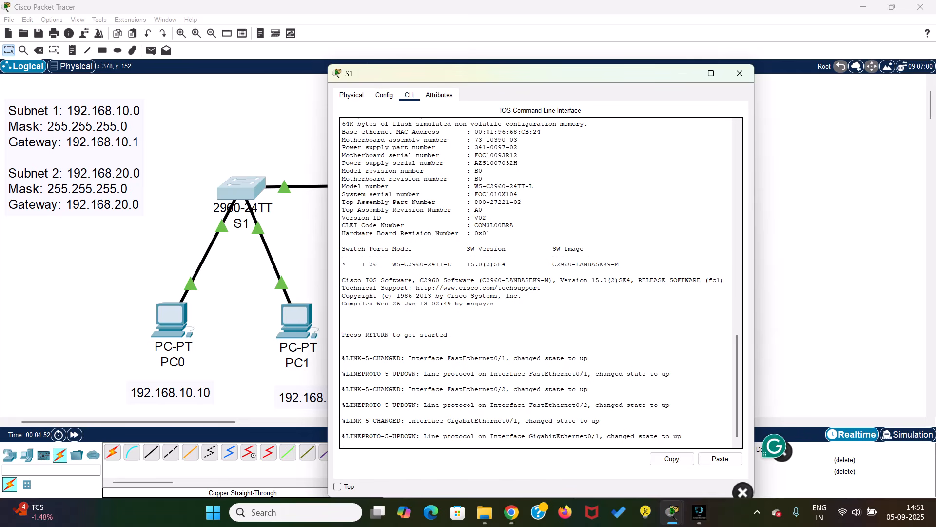
pyautogui.press('Return')
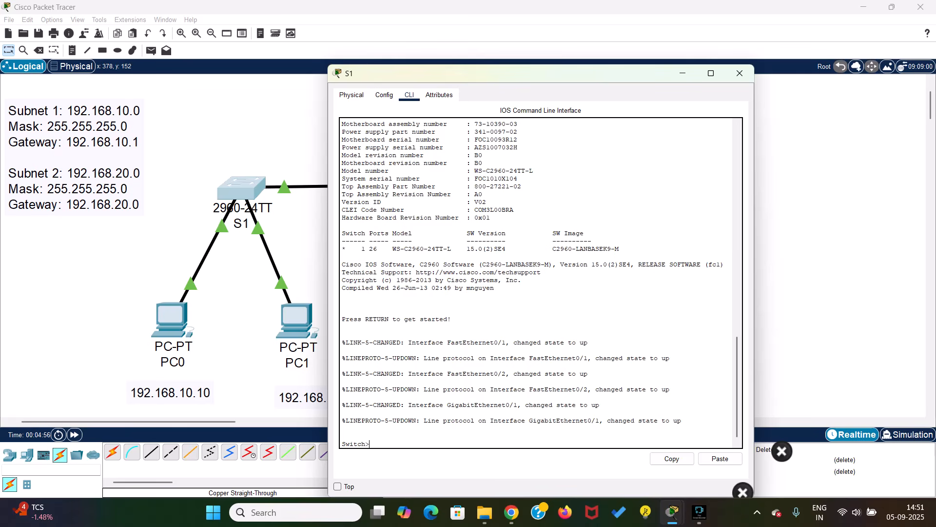
pyautogui.write('en')
pyautogui.press('Tab')
pyautogui.press('Return')
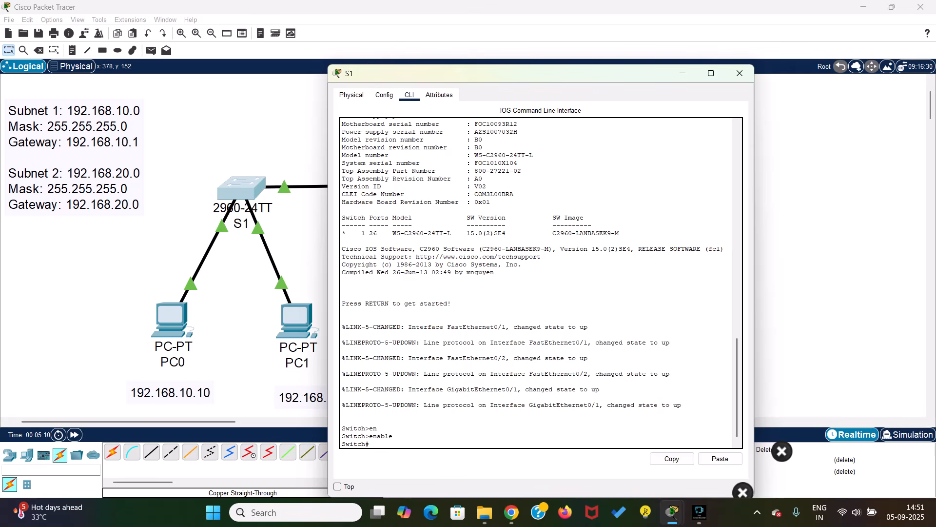
pyautogui.write('conf')
pyautogui.press('Tab')
pyautogui.write('t')
pyautogui.press('Tab')
pyautogui.press('Return')
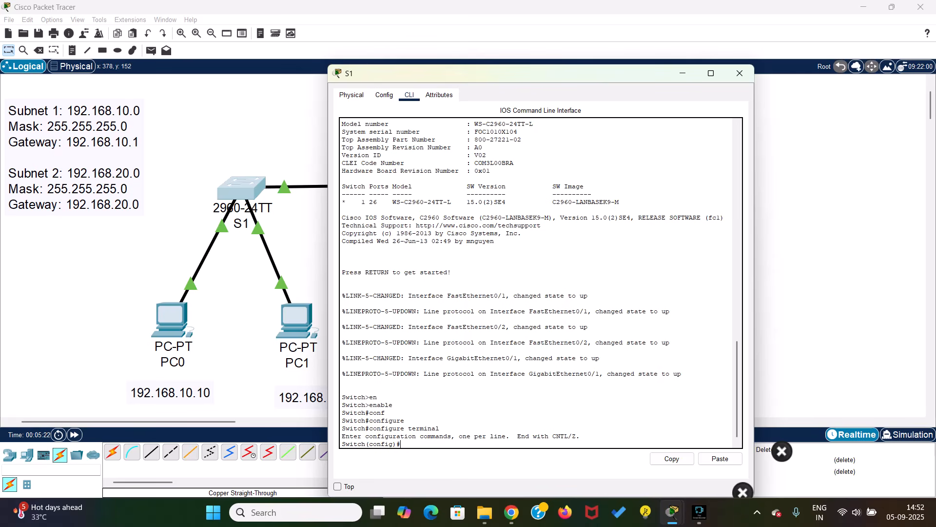
# Create VLAN 10 on S1, name it SCOPE and return to global configuration mode
pyautogui.write('vlan 10')
pyautogui.press('Return')
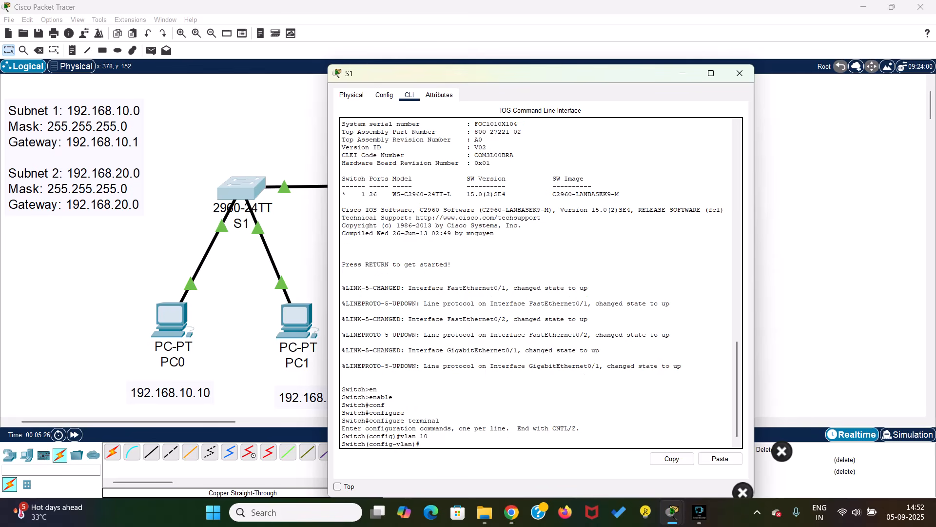
pyautogui.write('name')
pyautogui.write('SCOPE')
pyautogui.press('Return')
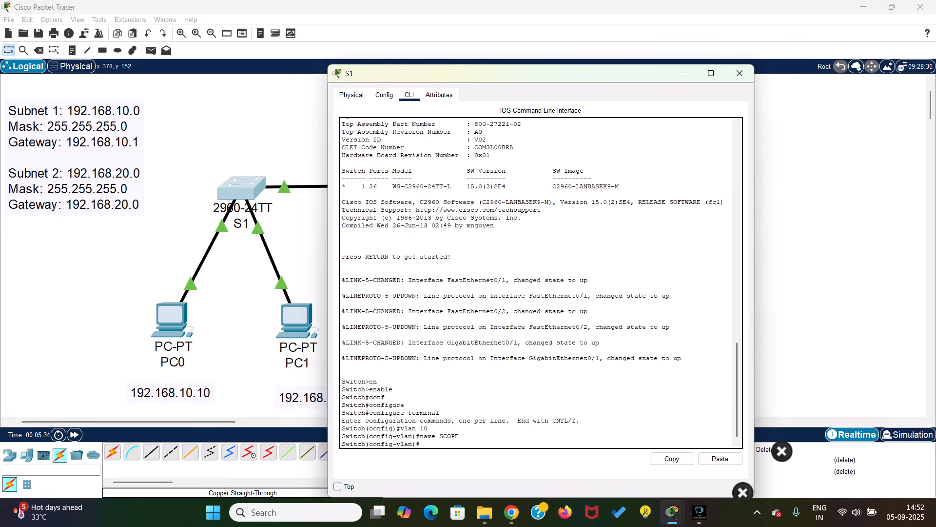
pyautogui.write('exit')
pyautogui.press('Return')
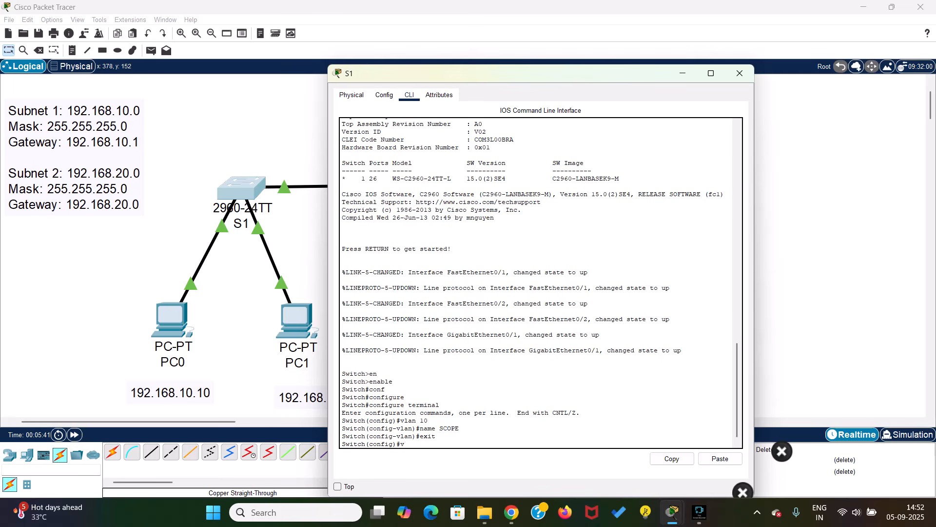
# Create VLAN 20 on S1, name it SENSE, and close the switch's window after exiting VLAN configuration
pyautogui.write('lan 20')
pyautogui.press('Return')
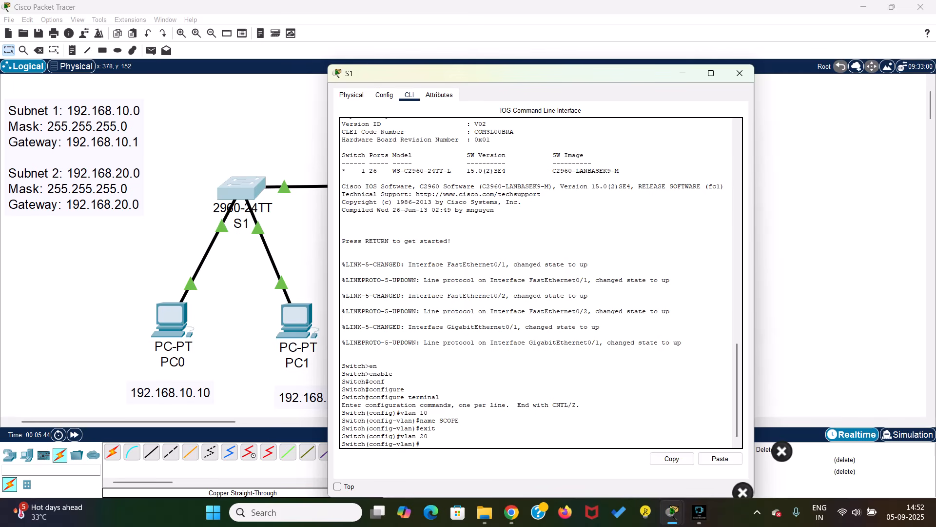
pyautogui.write('name SENSE')
pyautogui.press('Return')
pyautogui.write('exit')
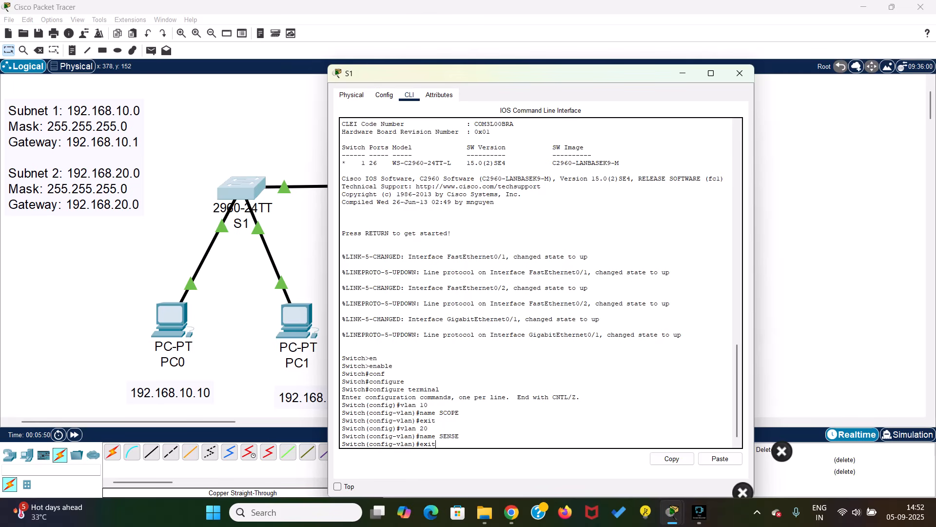
pyautogui.press('Return')
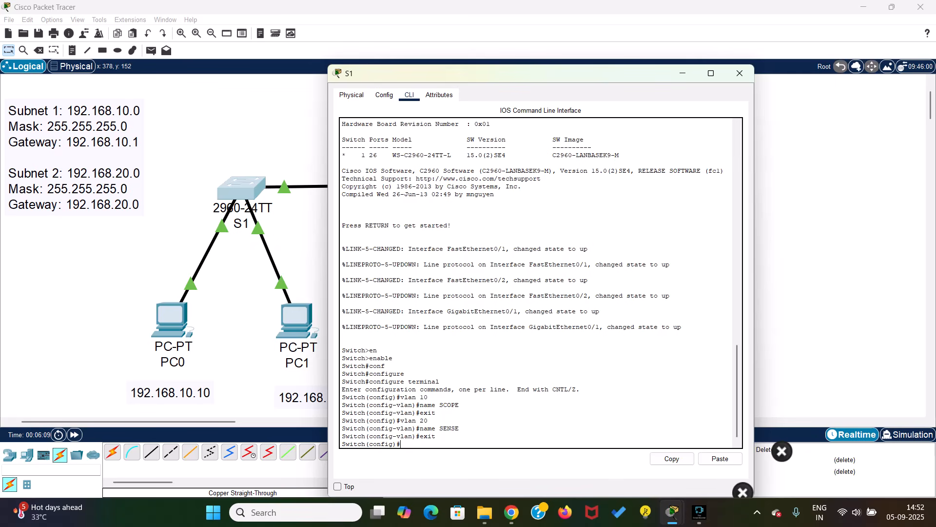
pyautogui.click(739, 73)
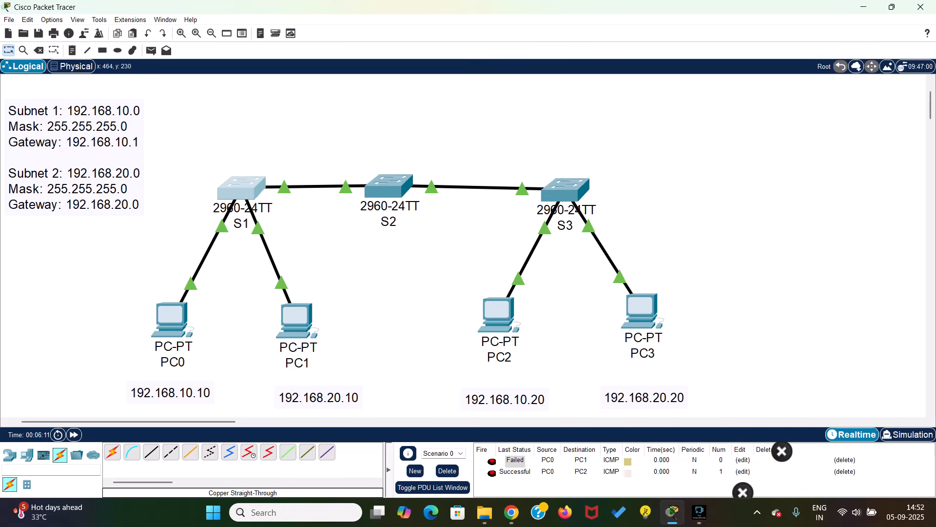
# Open switch S2's command line and enter global configuration mode using en and configure terminal
pyautogui.click(388, 186)
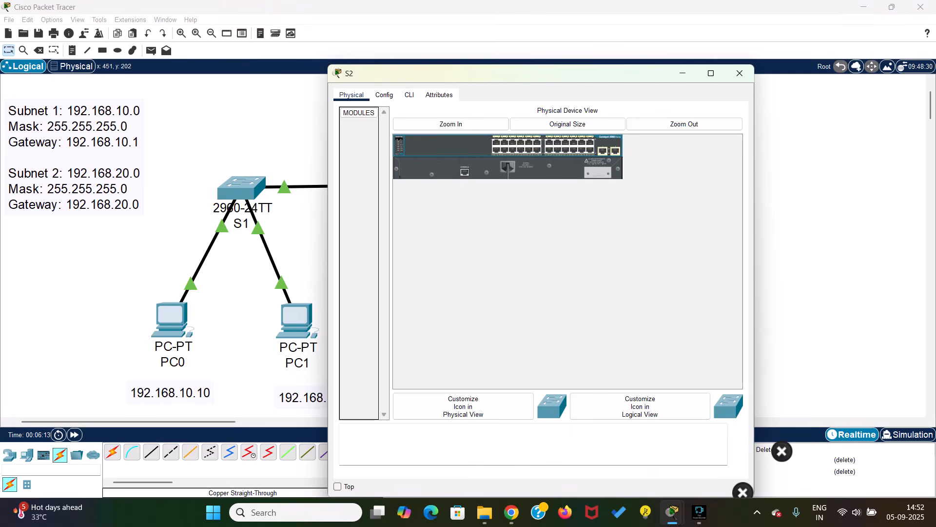
pyautogui.click(409, 95)
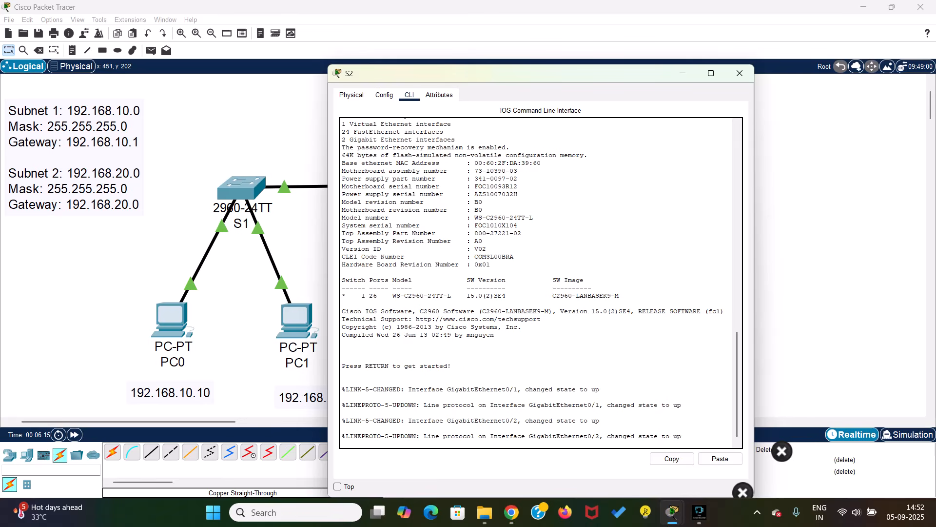
pyautogui.press('Return')
pyautogui.write('e')
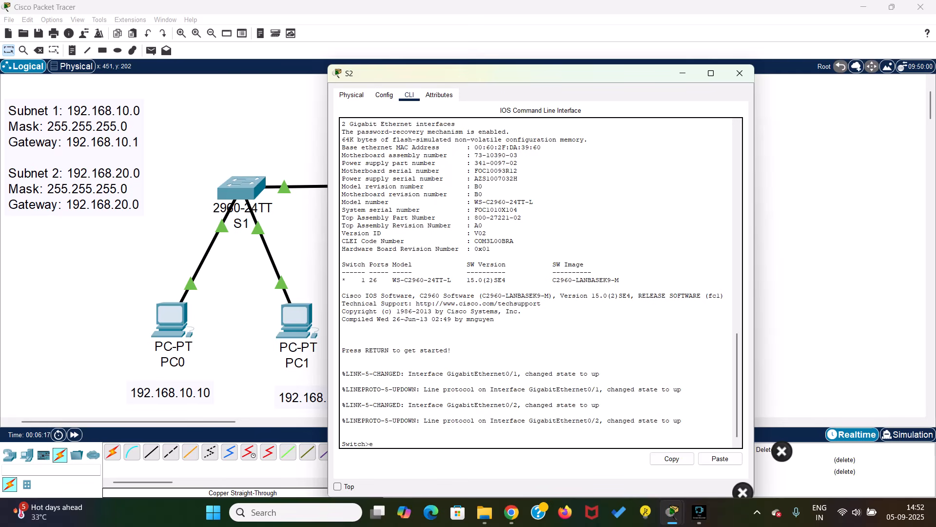
pyautogui.write('n')
pyautogui.press('Return')
pyautogui.write('conf')
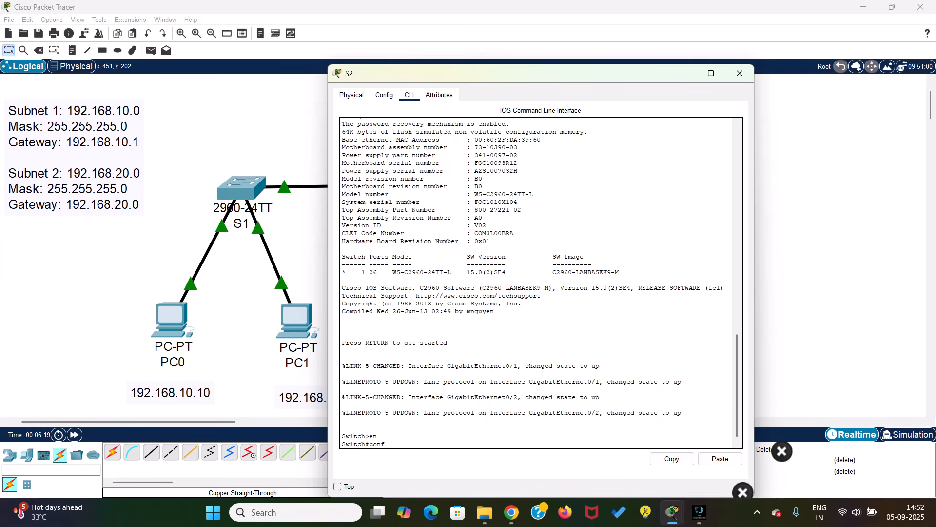
pyautogui.press('Tab')
pyautogui.write('t')
pyautogui.press('Tab')
pyautogui.press('Return')
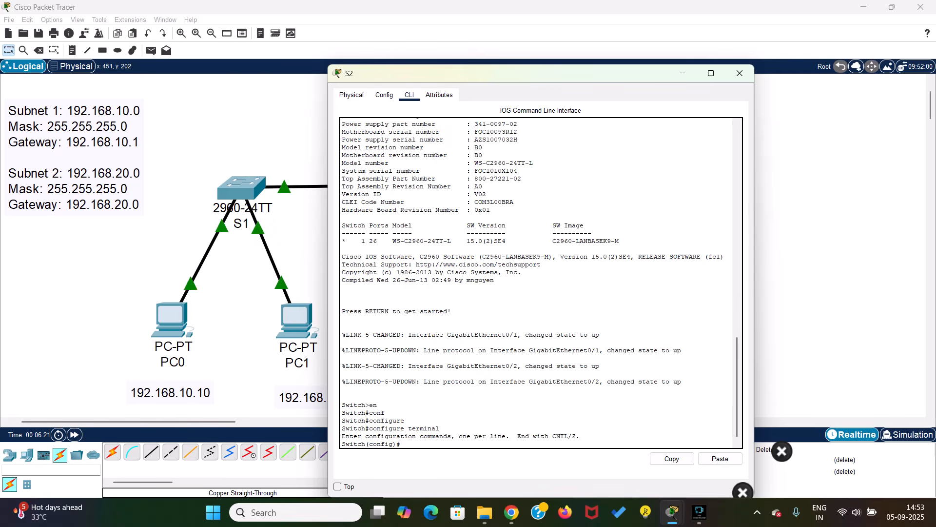
# Create VLAN 10 on S2, name it CSE and return to global configuration mode
pyautogui.write('vlan 10')
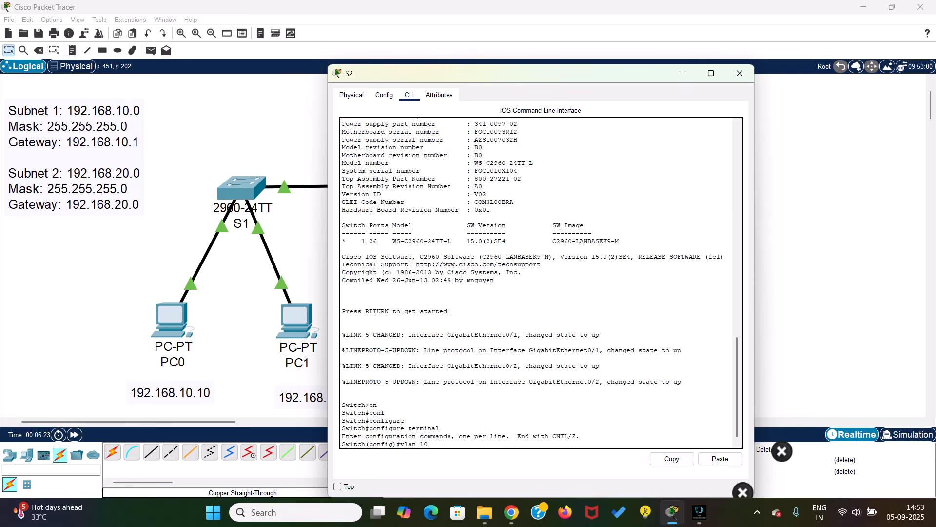
pyautogui.press('Return')
pyautogui.write('name CS')
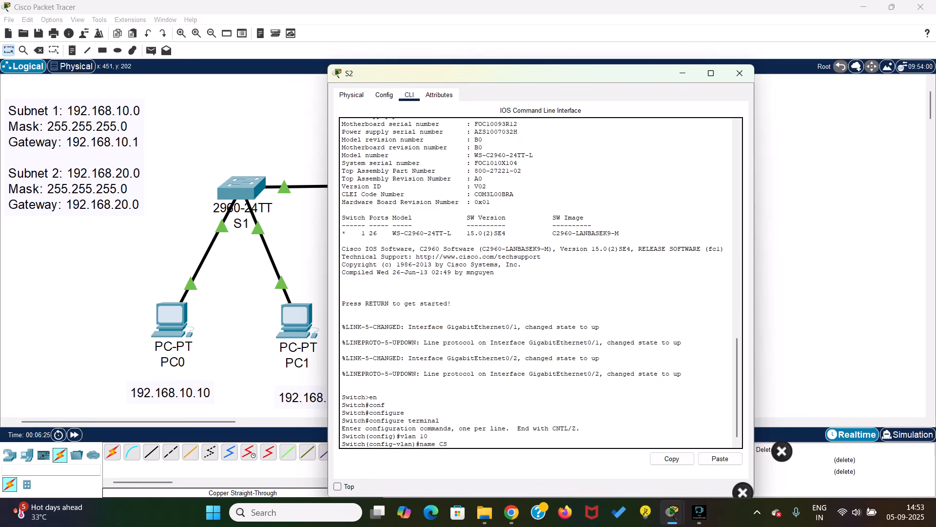
pyautogui.write('E')
pyautogui.press('Return')
pyautogui.write('ex')
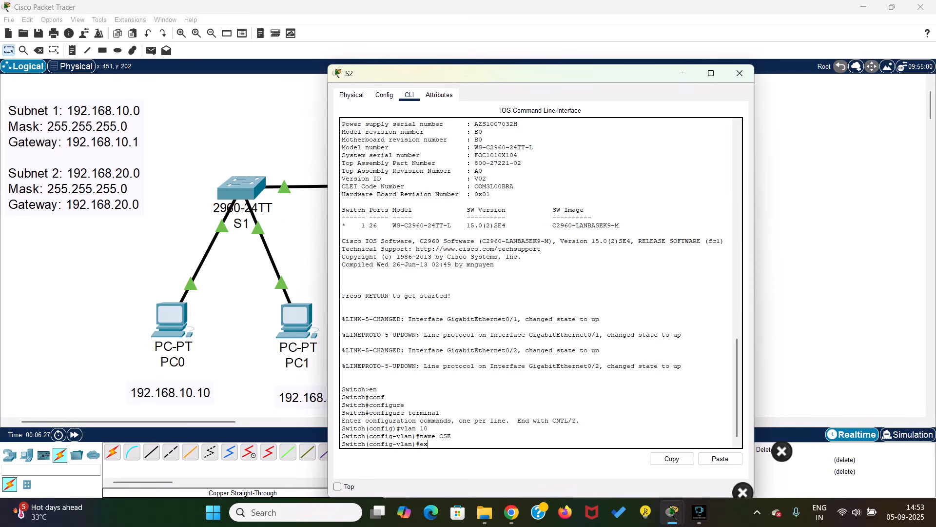
pyautogui.write('it')
pyautogui.press('Return')
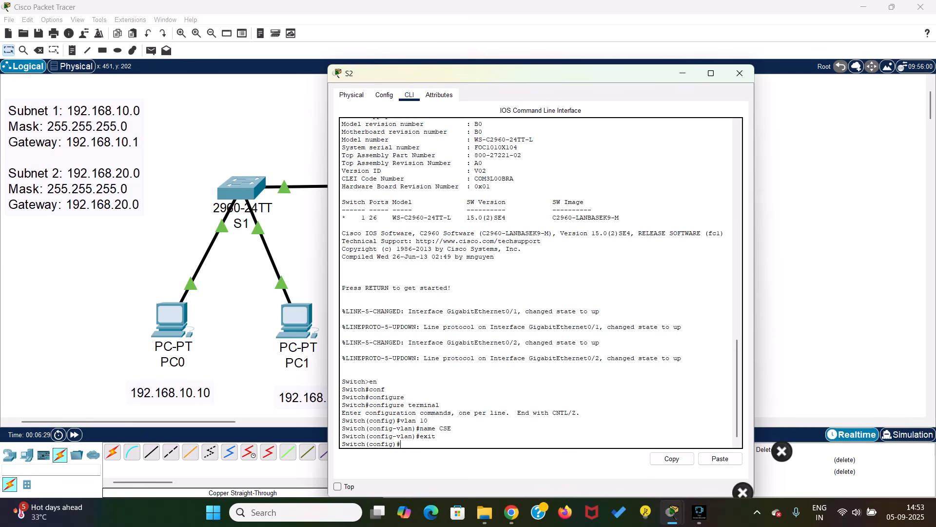
# Create VLAN 20 on S2, name it SENSE and return to global configuration mode
pyautogui.write('vlan 20')
pyautogui.press('Return')
pyautogui.write('name ')
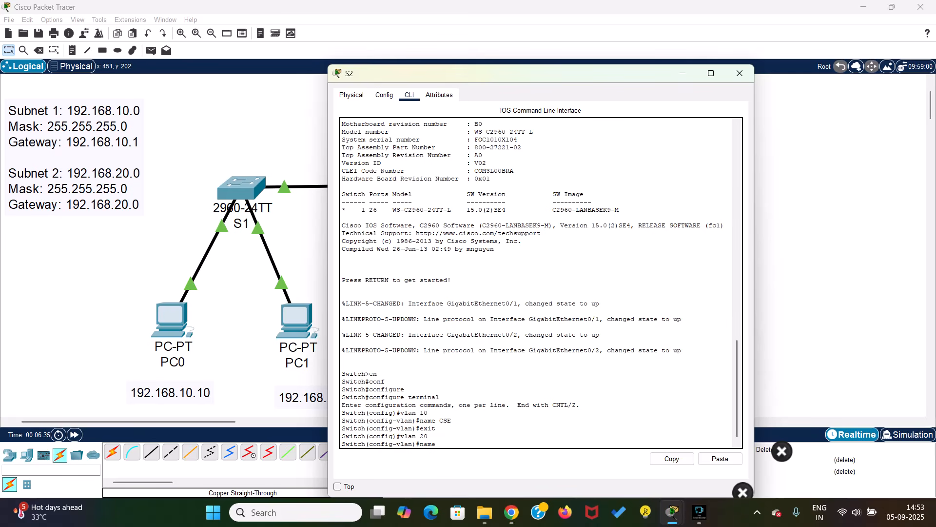
pyautogui.write('SENSE')
pyautogui.press('Return')
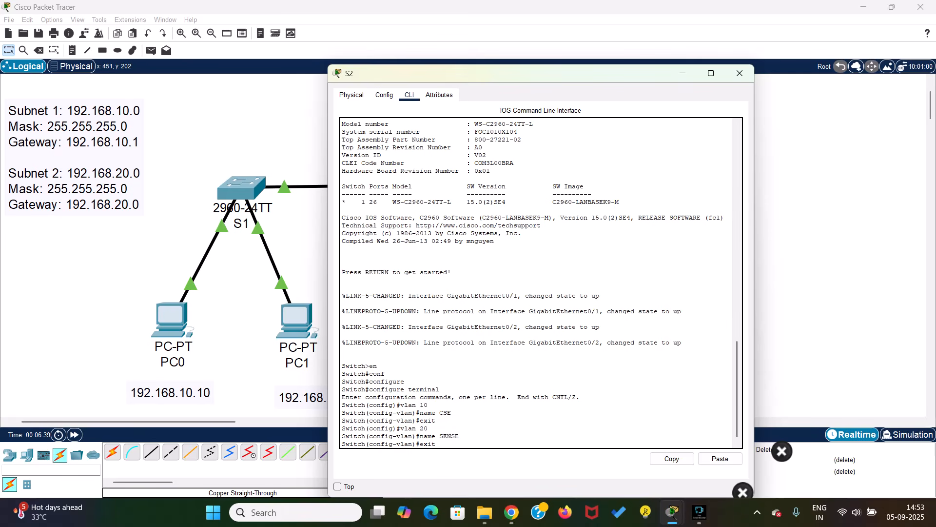
pyautogui.write('exit')
pyautogui.press('Return')
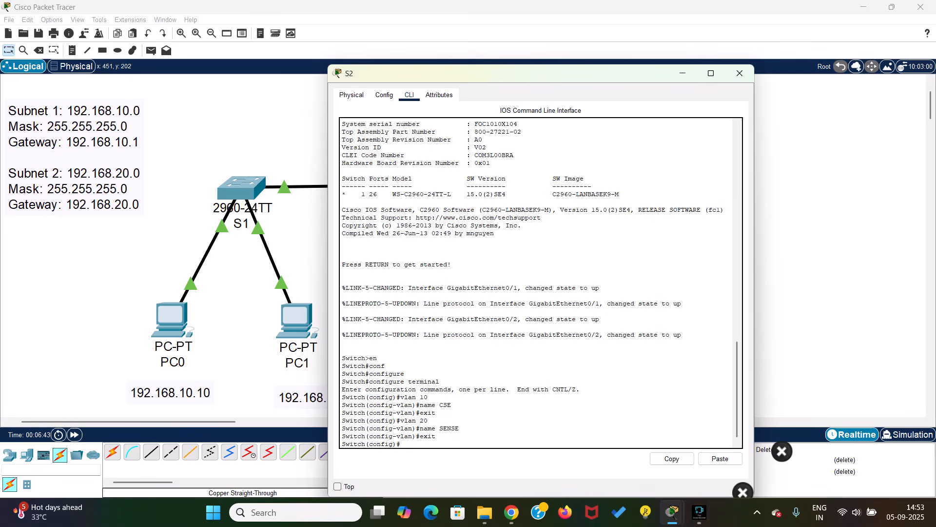
# Reenter VLAN 10 on S2, set its name to SCOPE and return to global configuration mode
pyautogui.write('vlan 10')
pyautogui.press('Return')
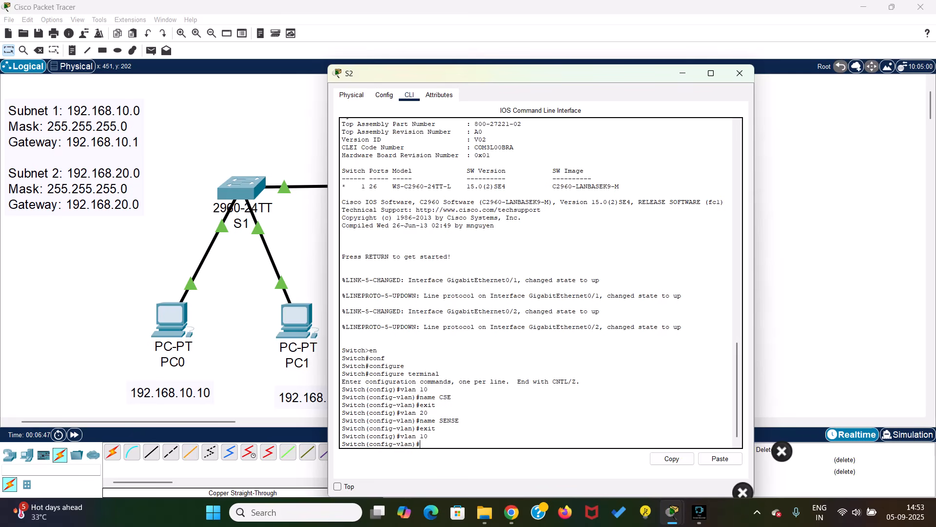
pyautogui.write('name SCOPE')
pyautogui.press('Return')
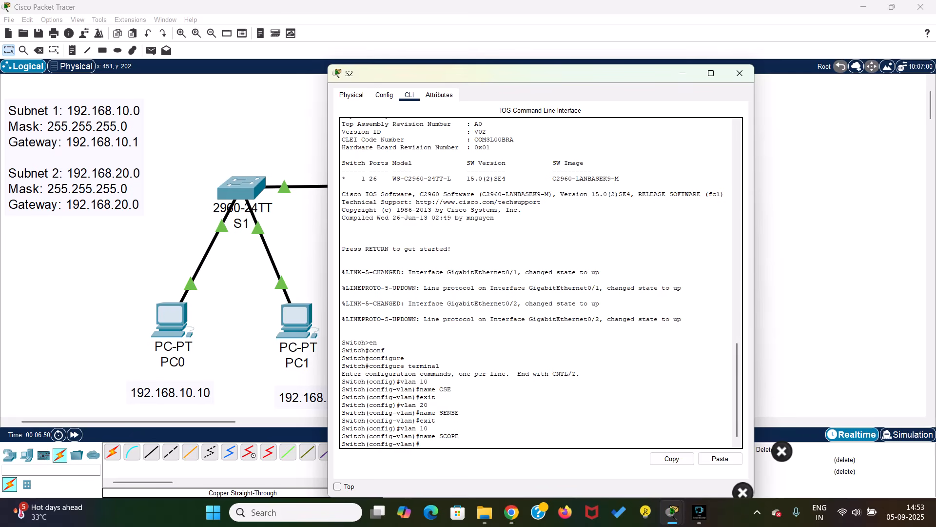
pyautogui.write('exit')
pyautogui.press('Return')
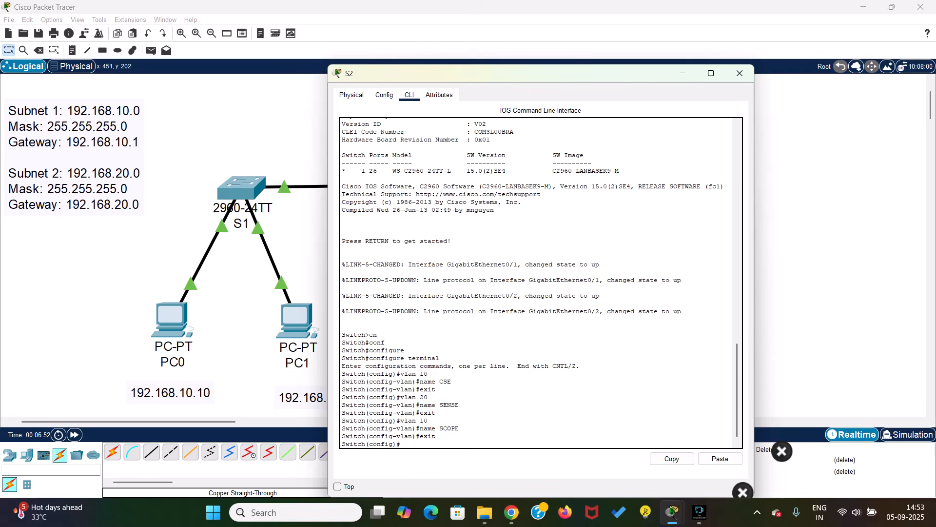
# Leave S2's configuration mode, check the entries for VLANs 10 and 20 with sh vlan br, and close the switch's window
pyautogui.hotkey('ctrl', 'z')
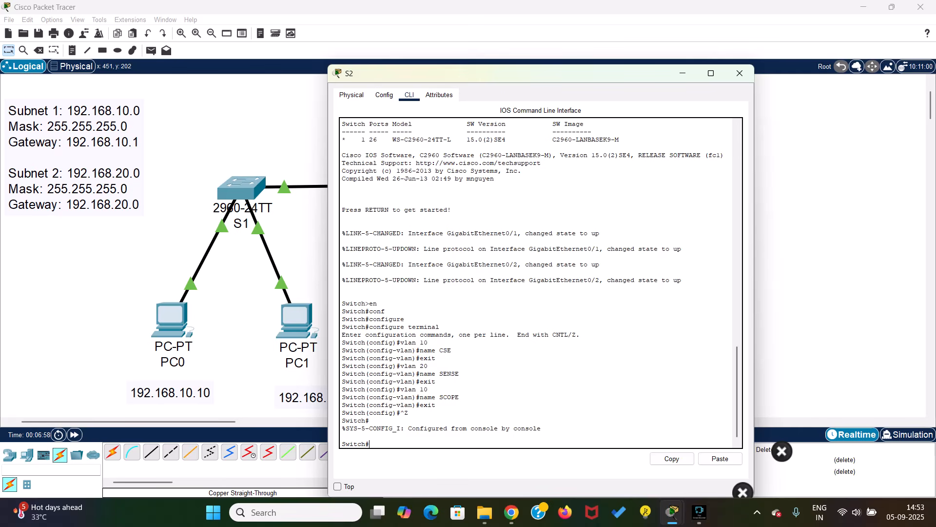
pyautogui.write('sh ')
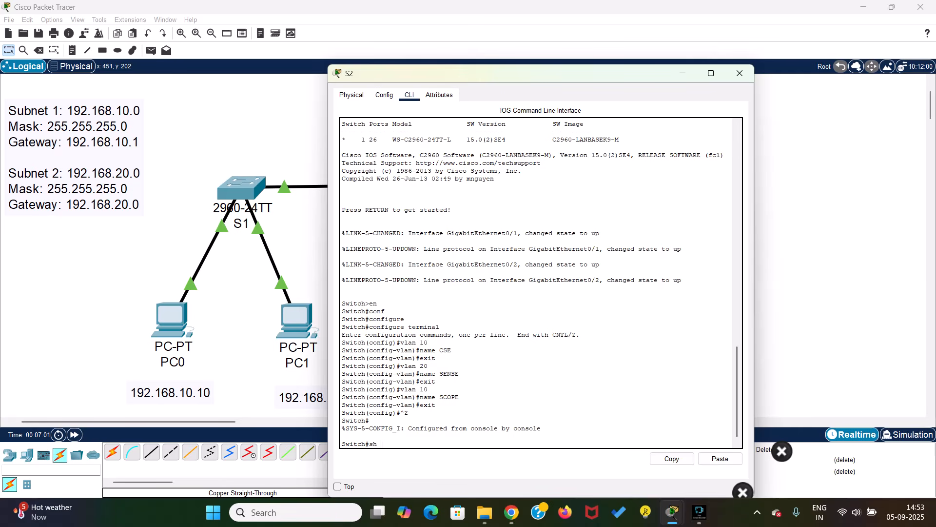
pyautogui.write('vlan br')
pyautogui.press('Return')
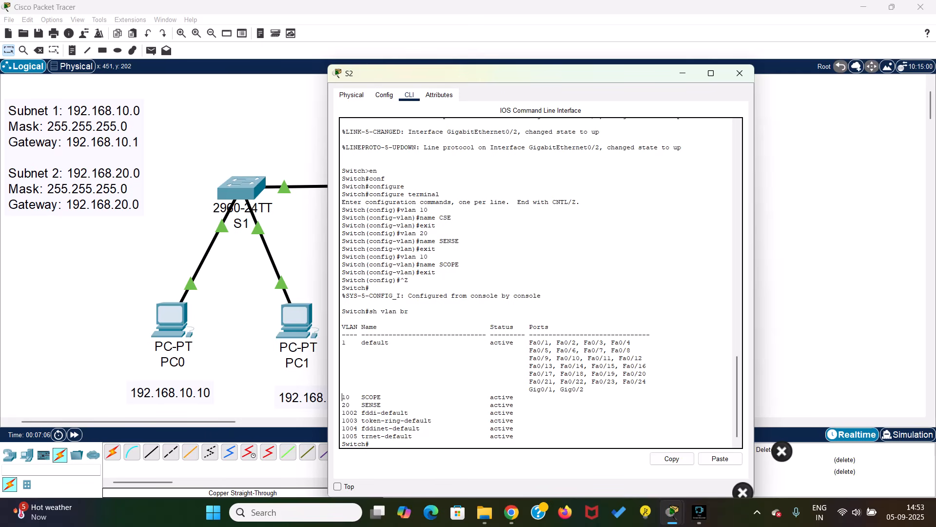
pyautogui.moveTo(342, 397); pyautogui.dragTo(526, 405)
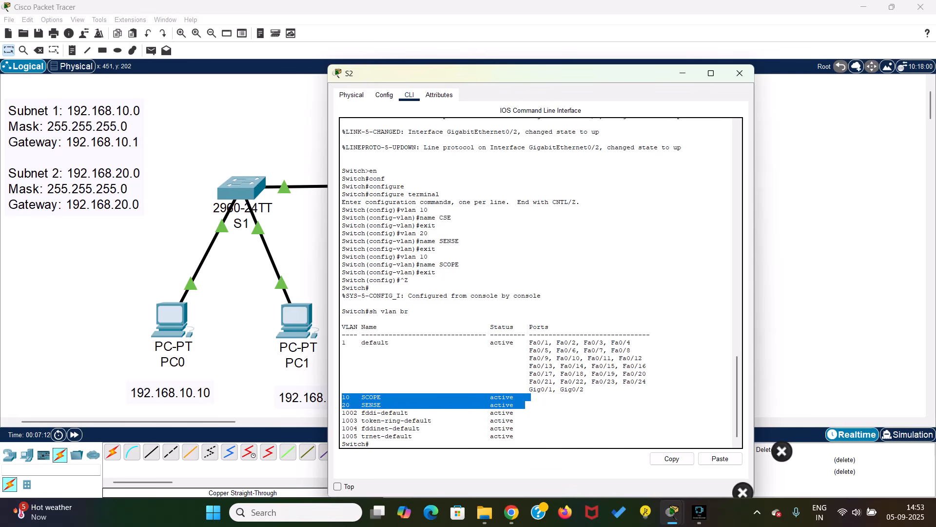
pyautogui.click(739, 73)
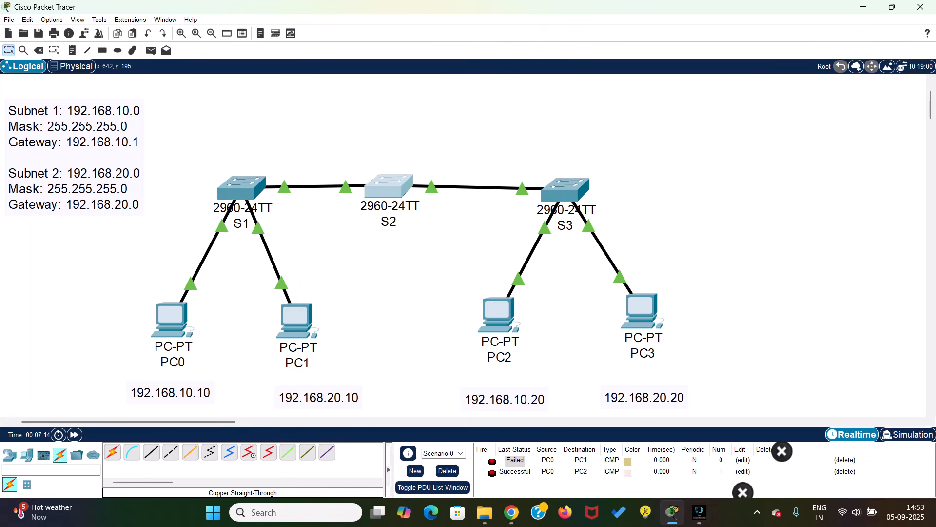
# Open switch S3's command line and enter global configuration mode using en and configure terminal
pyautogui.click(565, 189)
pyautogui.click(409, 95)
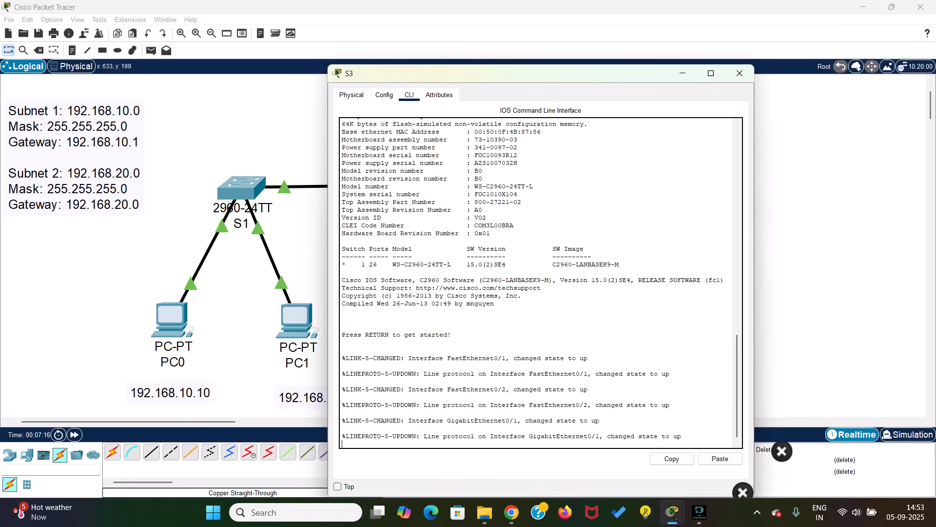
pyautogui.press('Return')
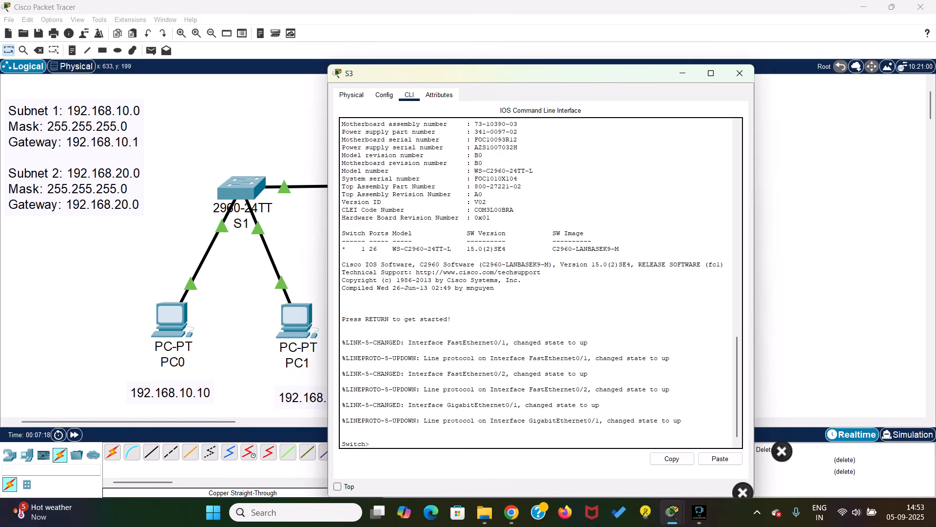
pyautogui.write('en')
pyautogui.press('Return')
pyautogui.write('conf')
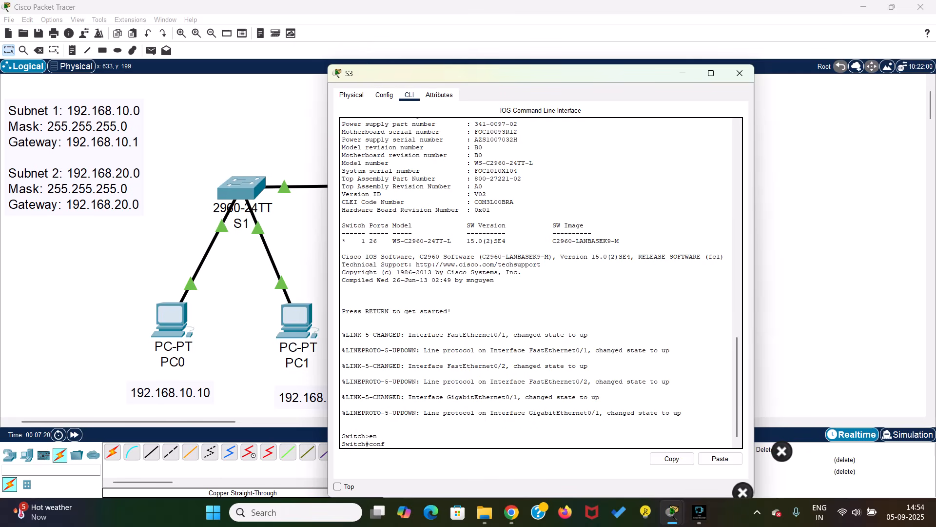
pyautogui.press('Tab')
pyautogui.press('Tab')
pyautogui.press('Return')
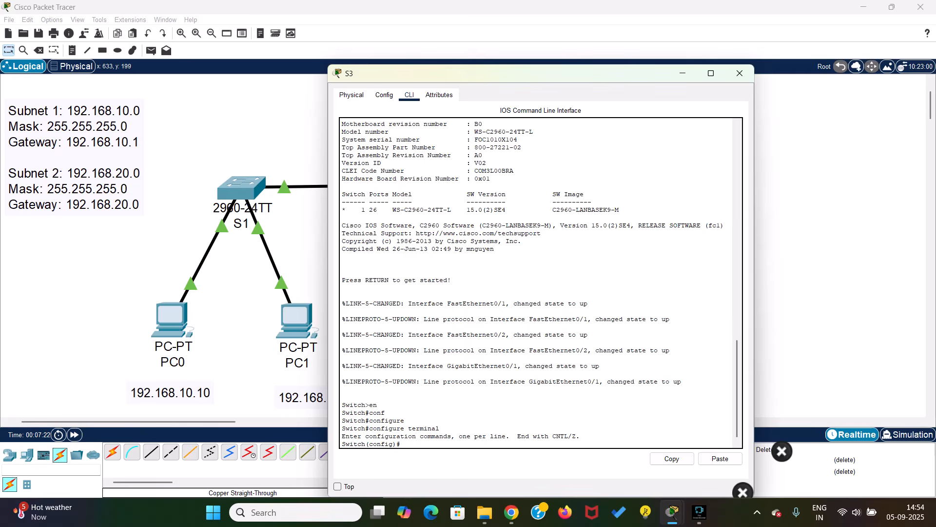
# Create VLAN 10 on S3, name it SCOPE and return to global configuration mode
pyautogui.write('vlan 10')
pyautogui.press('Return')
pyautogui.write('name SC')
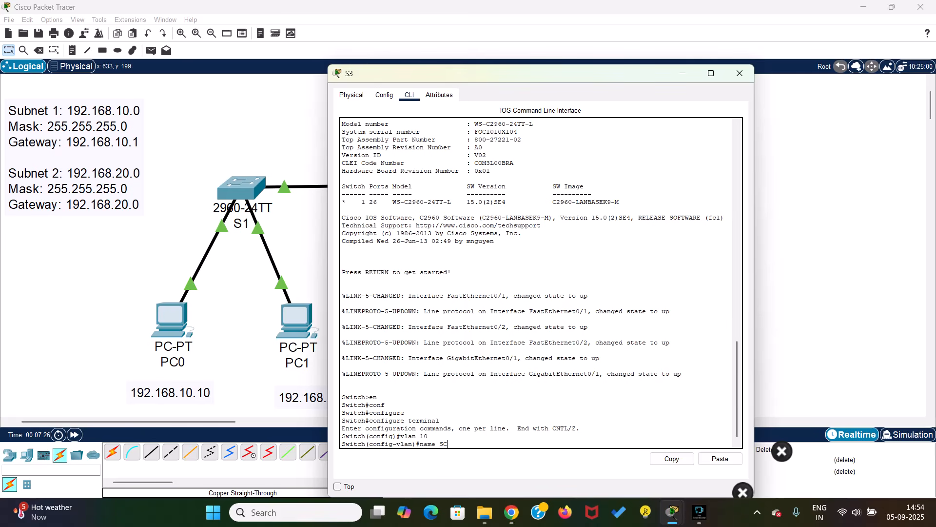
pyautogui.write('OPE')
pyautogui.press('Return')
pyautogui.write('exit')
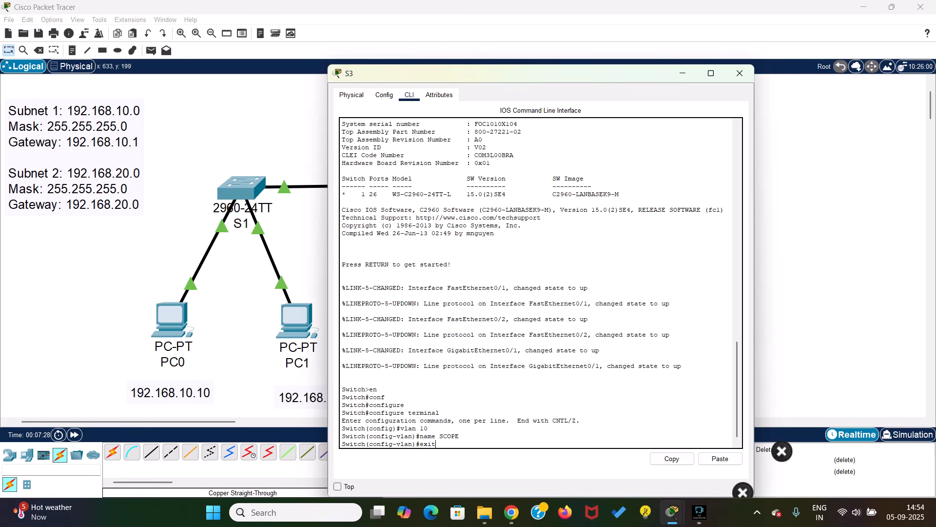
pyautogui.press('Return')
# Create VLAN 20 on S3, name it SENSE, and close the switch's window after exiting VLAN configuration
pyautogui.write('vla')
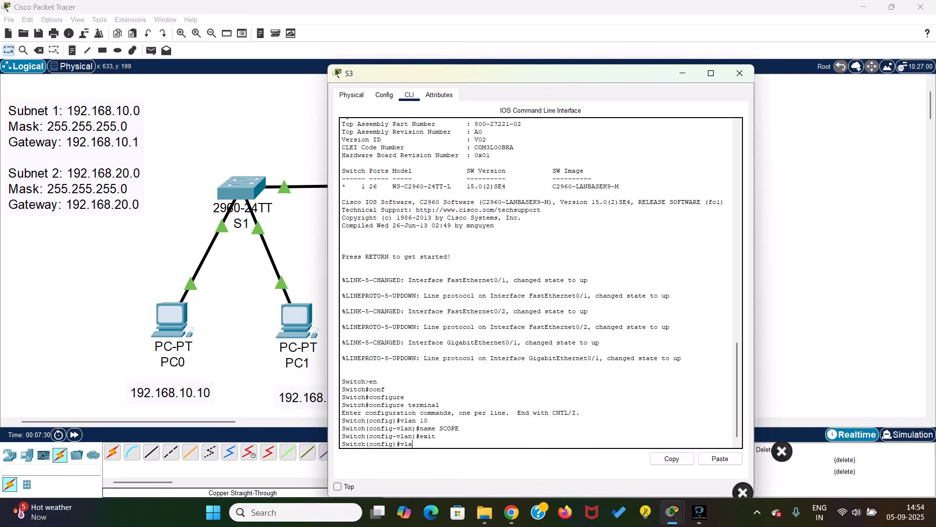
pyautogui.write('n 20')
pyautogui.press('Return')
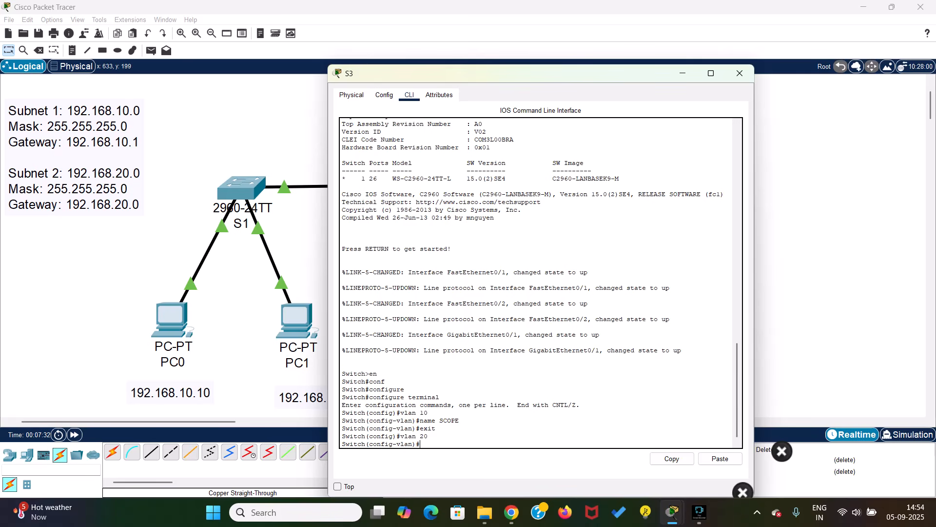
pyautogui.write('name SENSE')
pyautogui.press('Return')
pyautogui.write('exit')
pyautogui.press('Return')
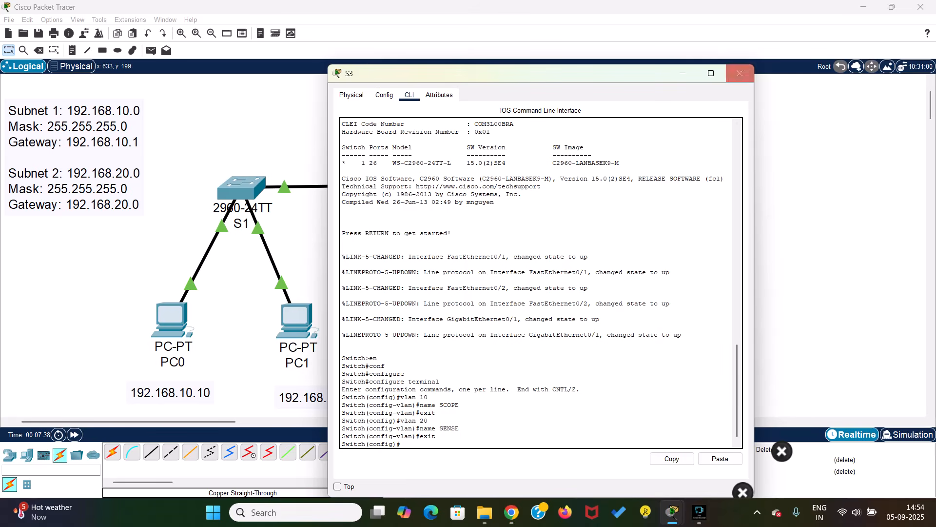
pyautogui.click(740, 73)
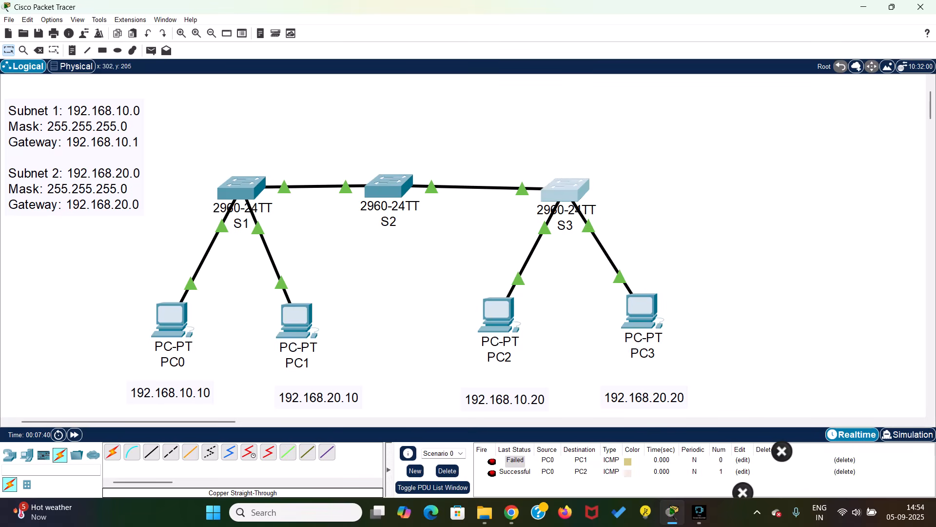
# Look at S1's command line, then return to the topology and examine the port labels on its links to PC0 and PC1
pyautogui.moveTo(242, 193)
pyautogui.moveTo(580, 187)
pyautogui.click(241, 188)
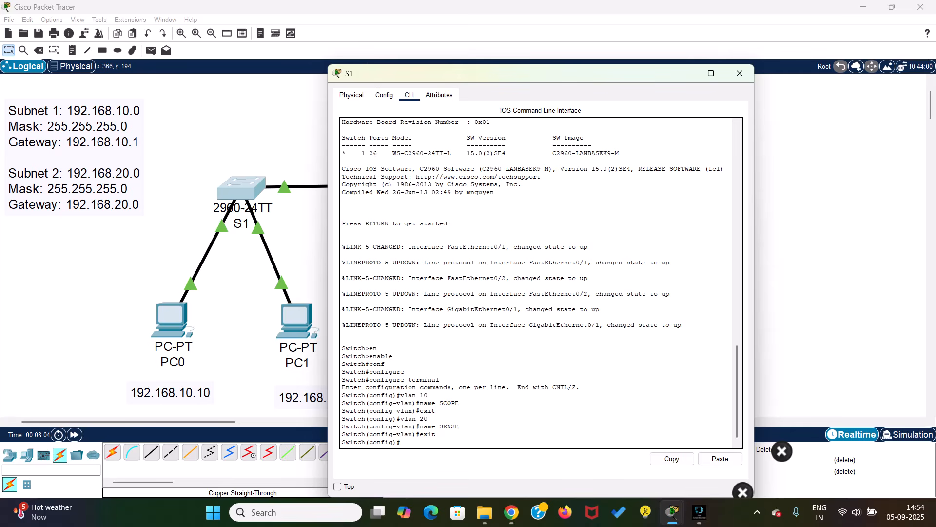
pyautogui.click(240, 254)
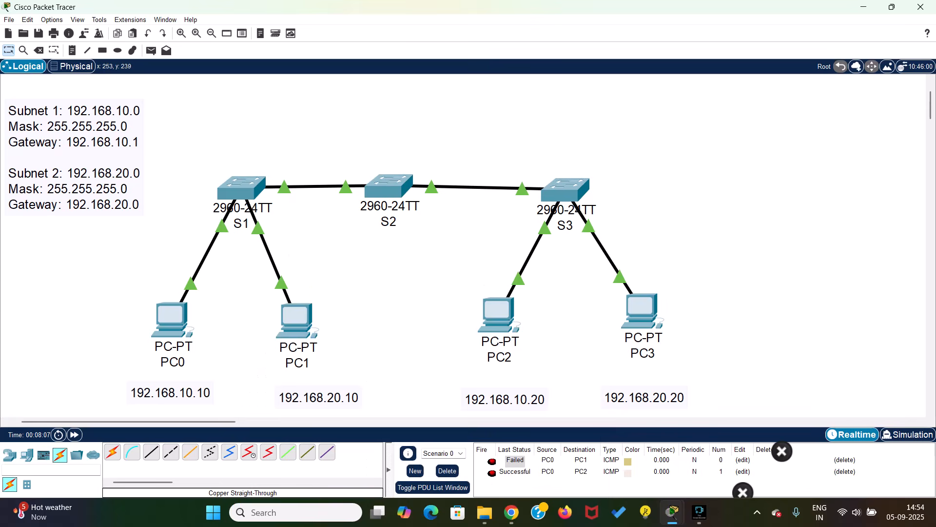
pyautogui.moveTo(207, 253)
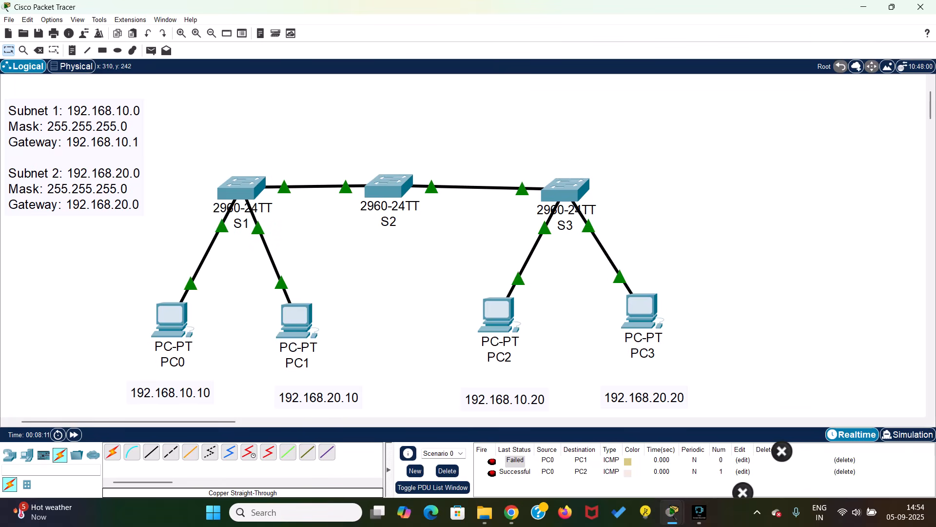
pyautogui.moveTo(261, 235)
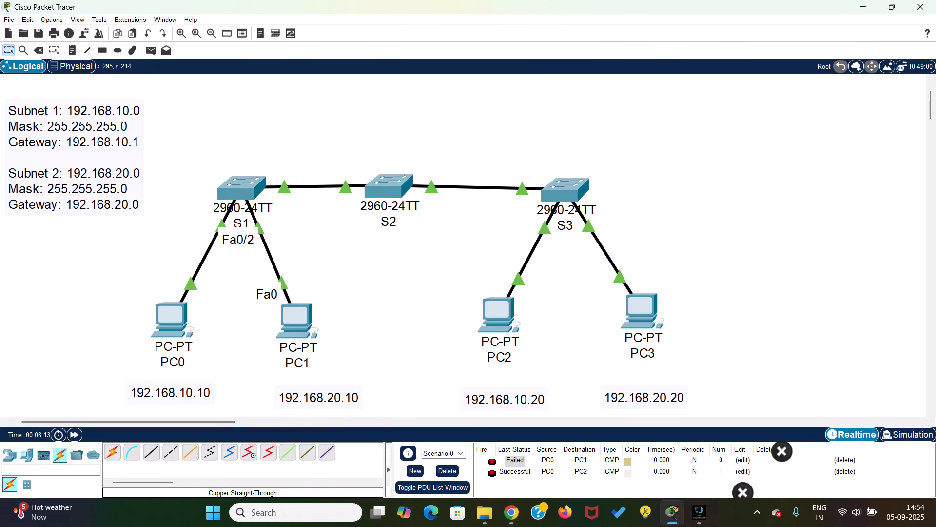
pyautogui.moveTo(219, 231)
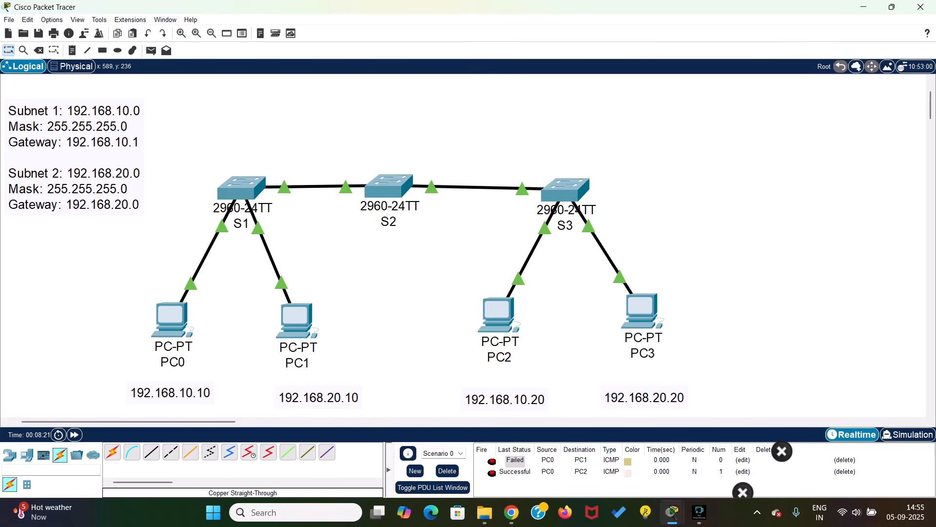
# Open switch S1's command line and enter configuration mode for interface fastEthernet 0/1
pyautogui.moveTo(532, 252)
pyautogui.moveTo(605, 248)
pyautogui.click(242, 188)
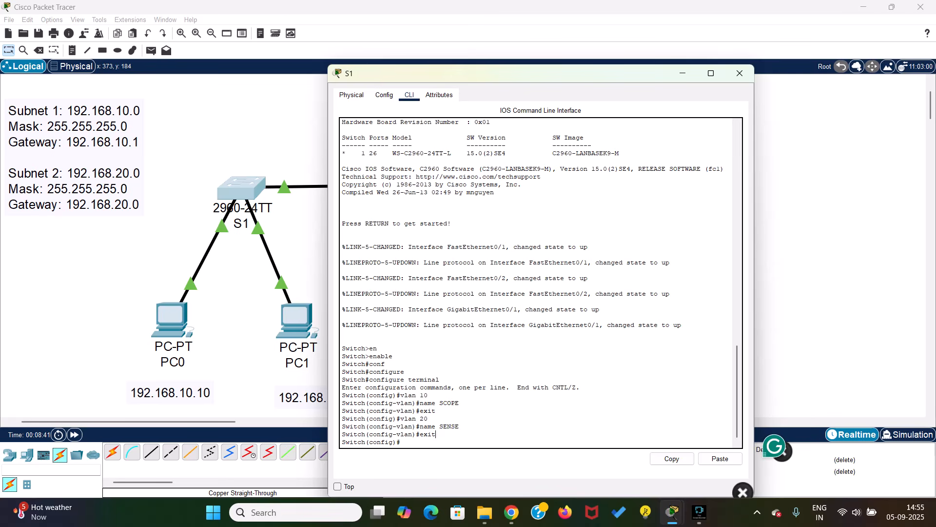
pyautogui.write('interface ')
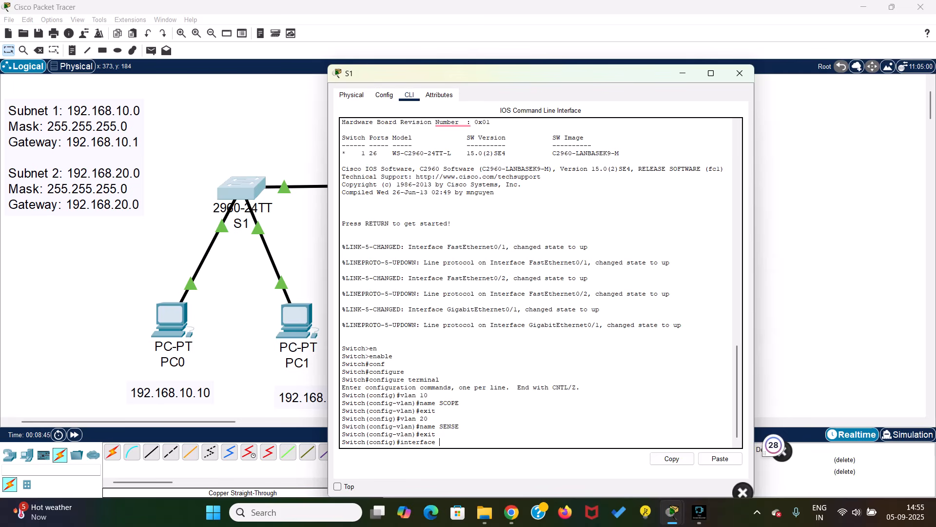
pyautogui.write('fa')
pyautogui.press('Tab')
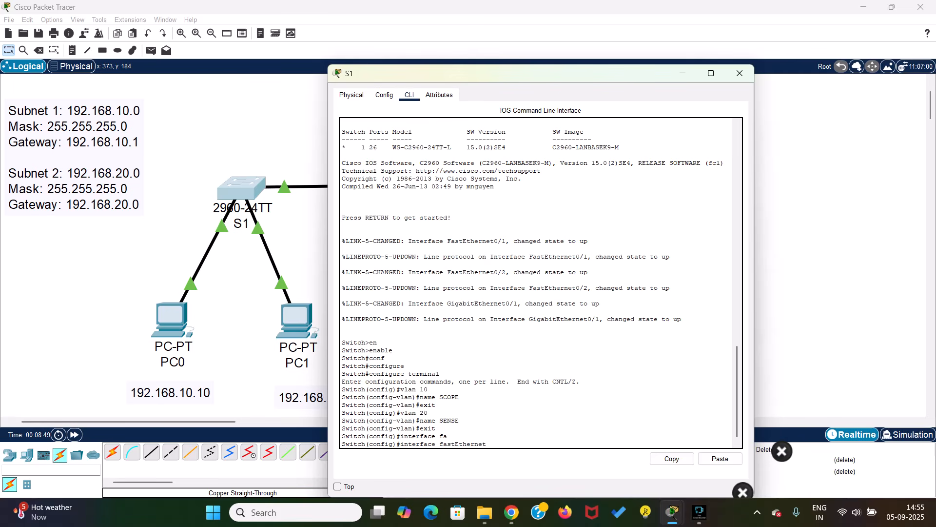
pyautogui.write('0/1')
pyautogui.press('Return')
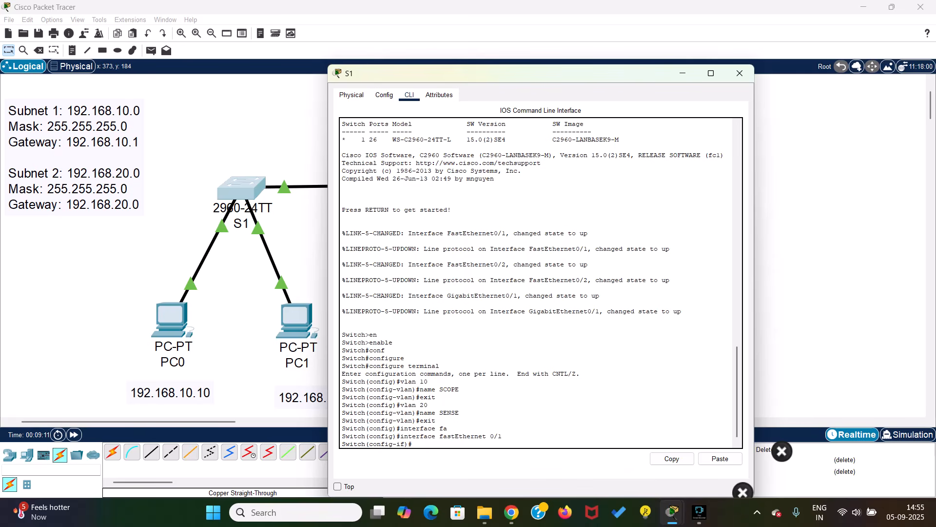
# Set S1's fastEthernet 0/1 interface to access mode with switchport mode access
pyautogui.write('switchpor')
pyautogui.press('Tab')
pyautogui.write('m')
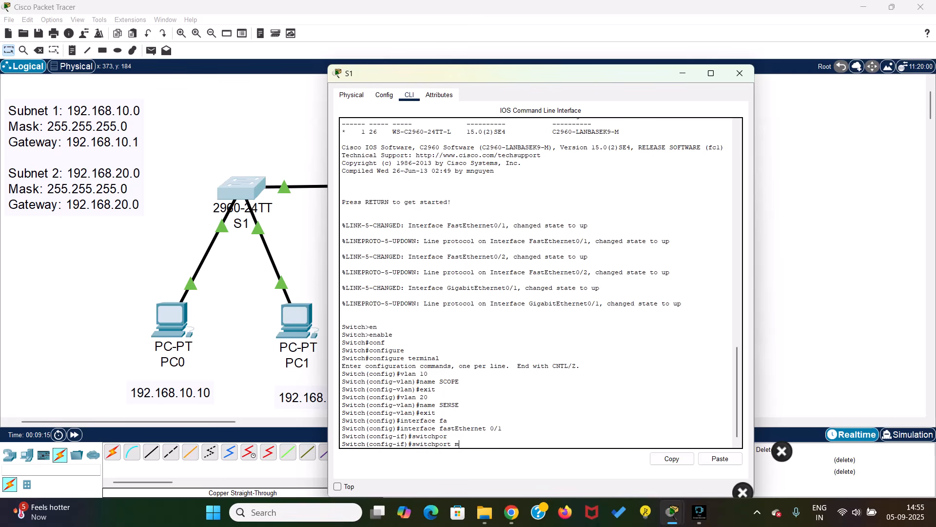
pyautogui.write('ode acc')
pyautogui.press('Tab')
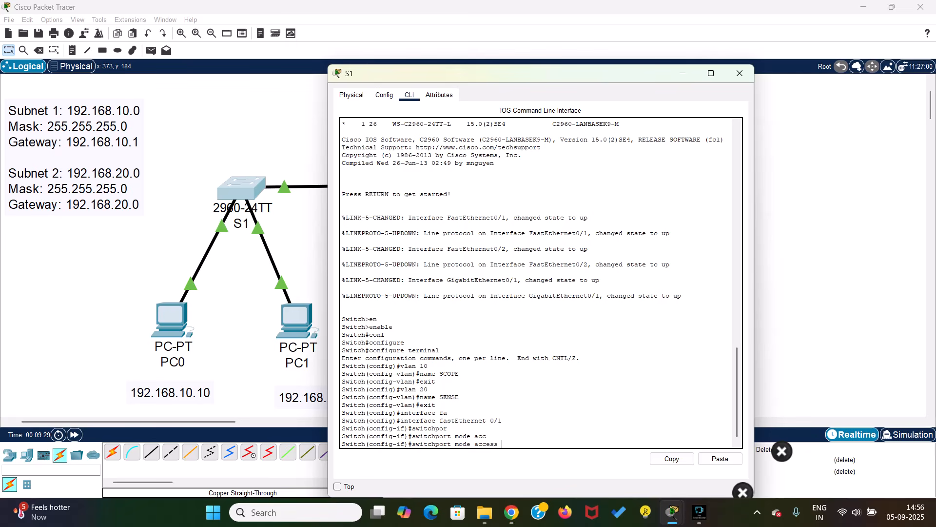
pyautogui.press('Return')
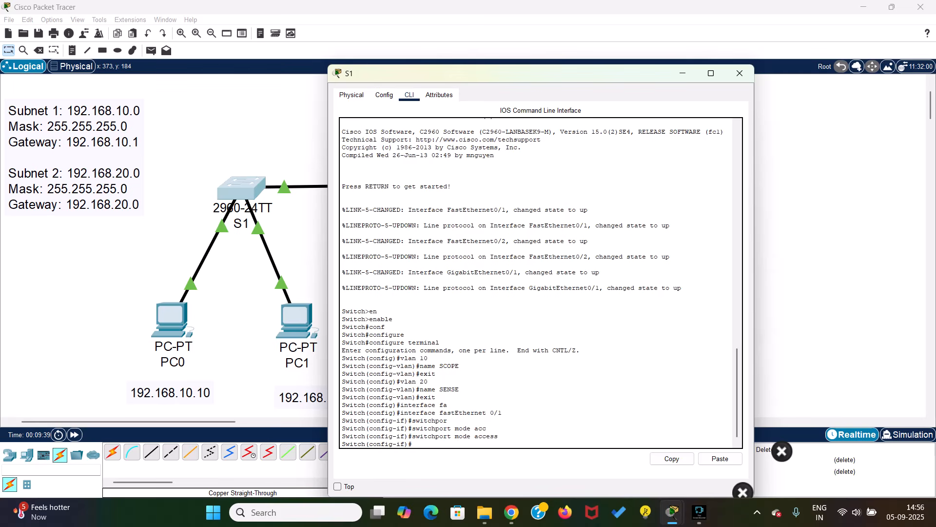
# Assign S1's fastEthernet 0/1 to VLAN 10 with switchport access vlan 10 and exit to global configuration mode
pyautogui.write('sw')
pyautogui.press('Tab')
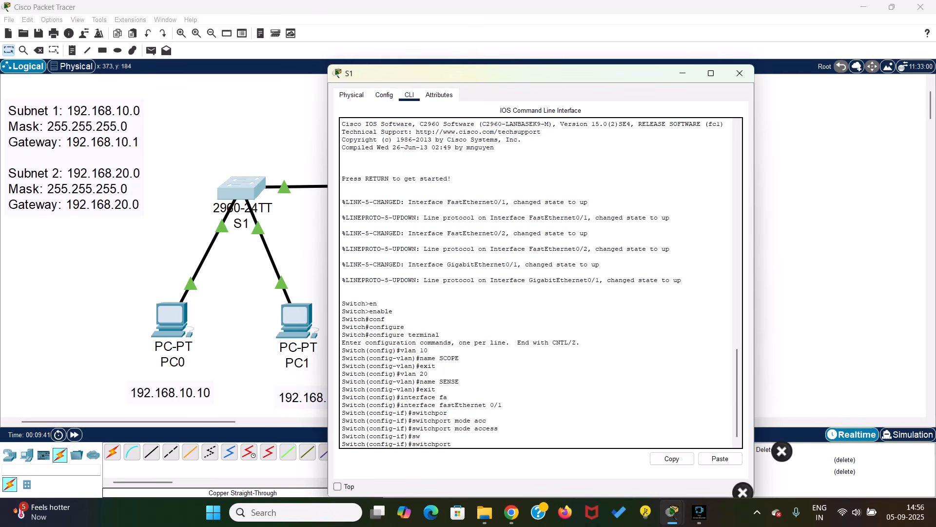
pyautogui.write('acc')
pyautogui.press('Tab')
pyautogui.write('vlan')
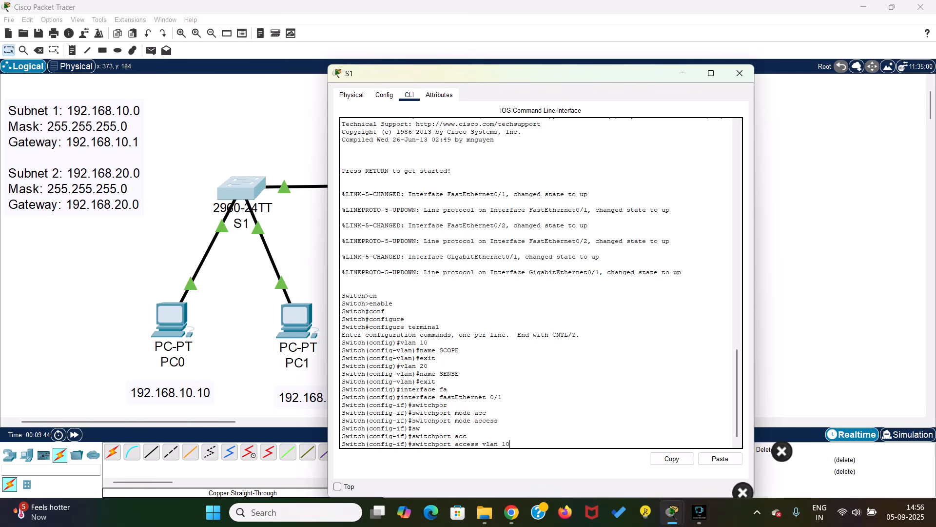
pyautogui.write(' 10')
pyautogui.press('Return')
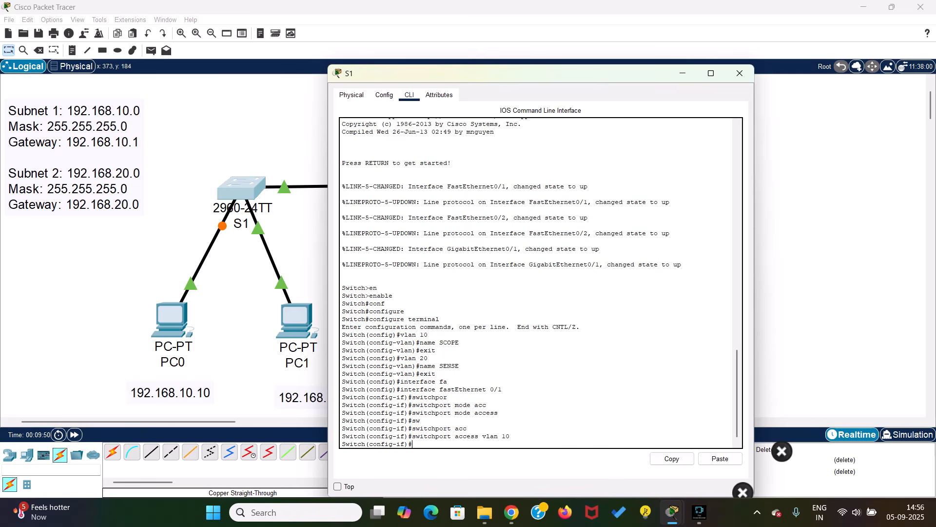
pyautogui.write('exit')
pyautogui.press('Return')
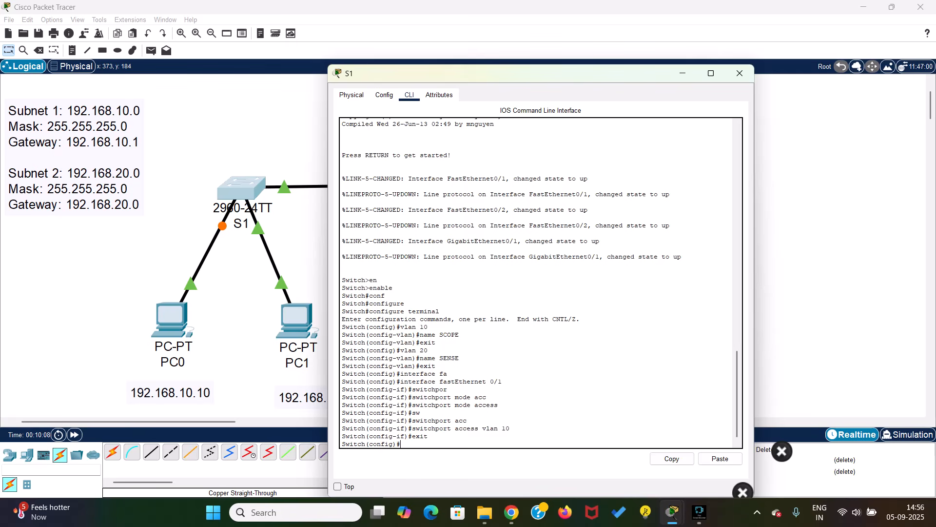
# Enter configuration mode for S1's interface fastEthernet 0/2 and set it to access mode with switchport mode access
pyautogui.write('nterface fa')
pyautogui.press('Tab')
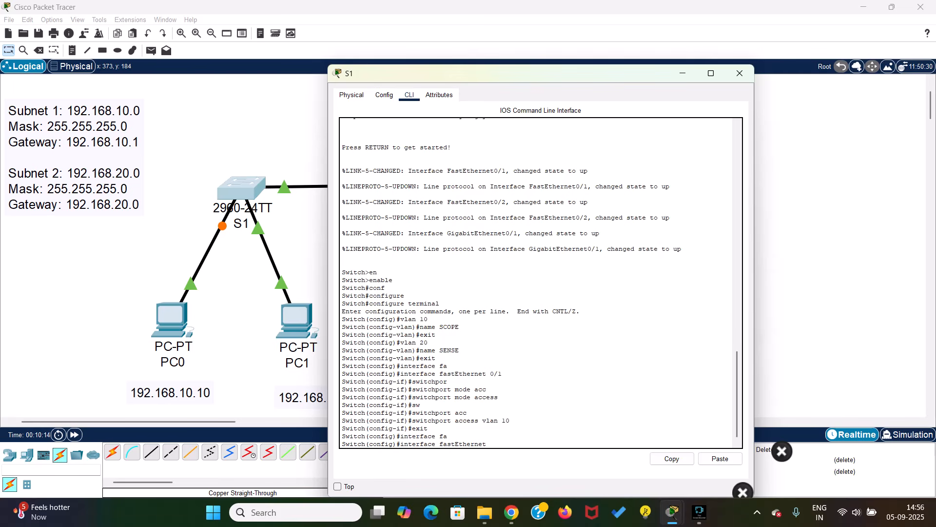
pyautogui.write('0/2')
pyautogui.press('Return')
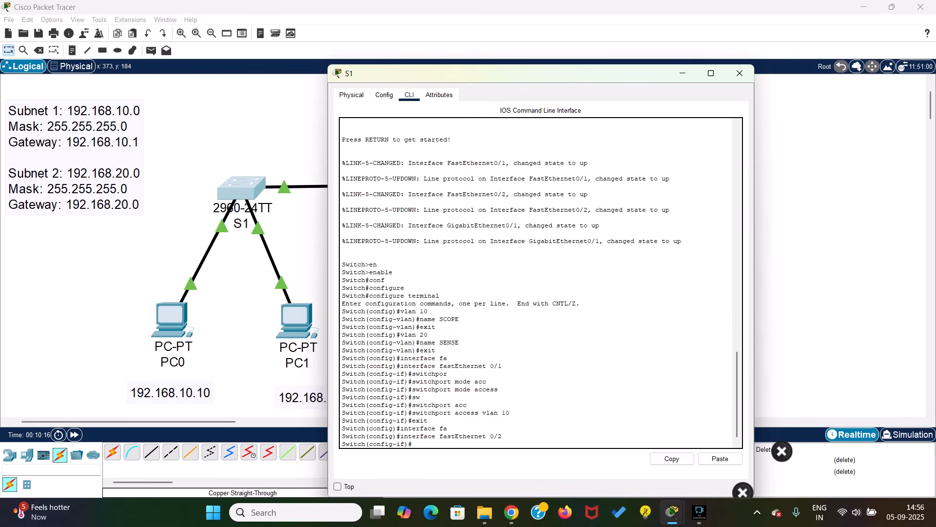
pyautogui.write('switch')
pyautogui.press('Tab')
pyautogui.write('mod')
pyautogui.press('Tab')
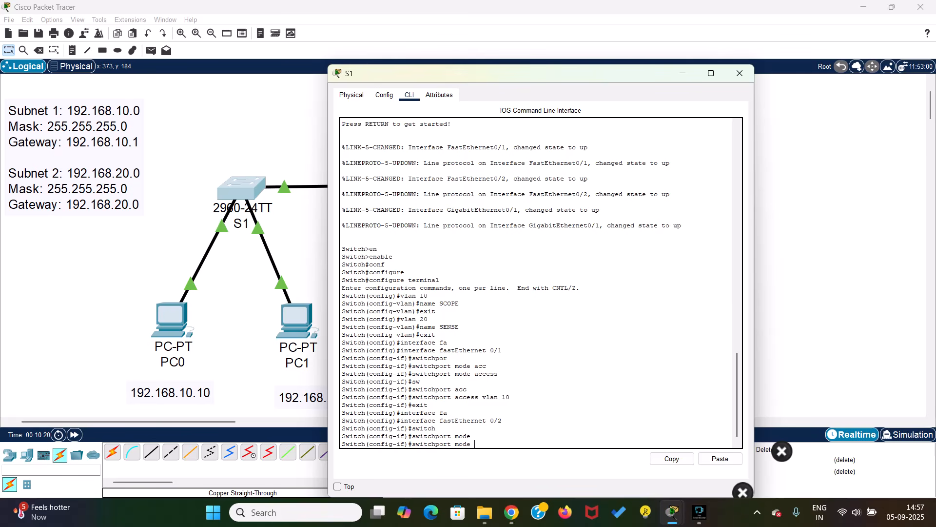
pyautogui.write('ac')
pyautogui.press('Tab')
pyautogui.press('Return')
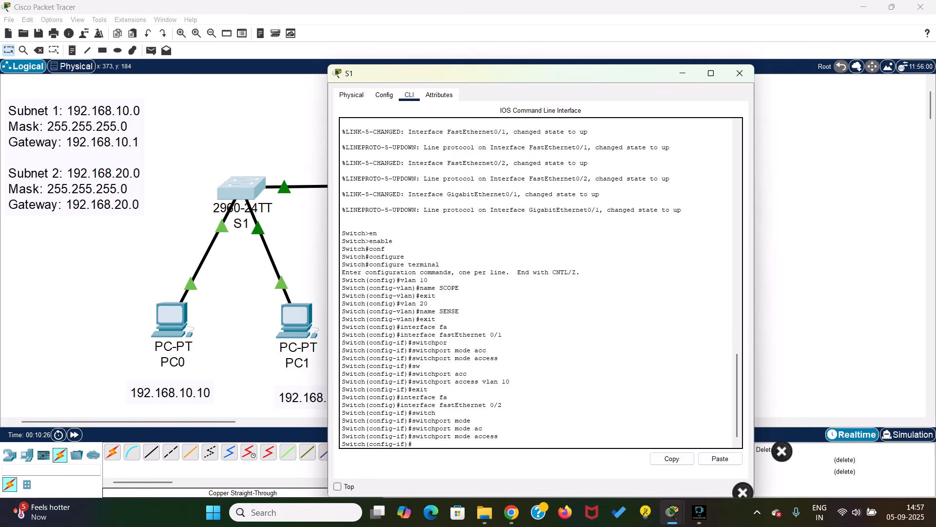
# Assign S1's fastEthernet 0/2 to VLAN 20 with switchport access vlan 20, exit interface configuration and close the switch's window
pyautogui.write('sw')
pyautogui.press('Tab')
pyautogui.write('acee')
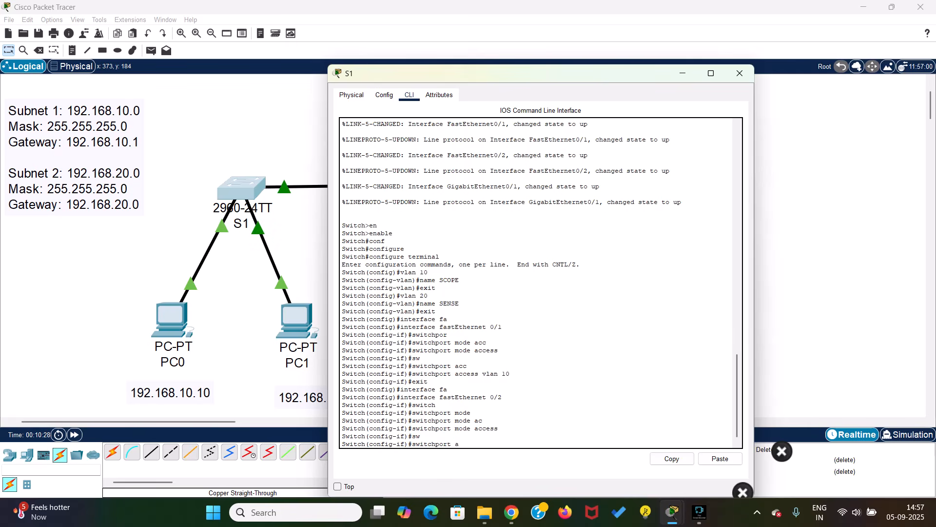
pyautogui.press('BackSpace')
pyautogui.press('Tab')
pyautogui.write('vla')
pyautogui.press('Tab')
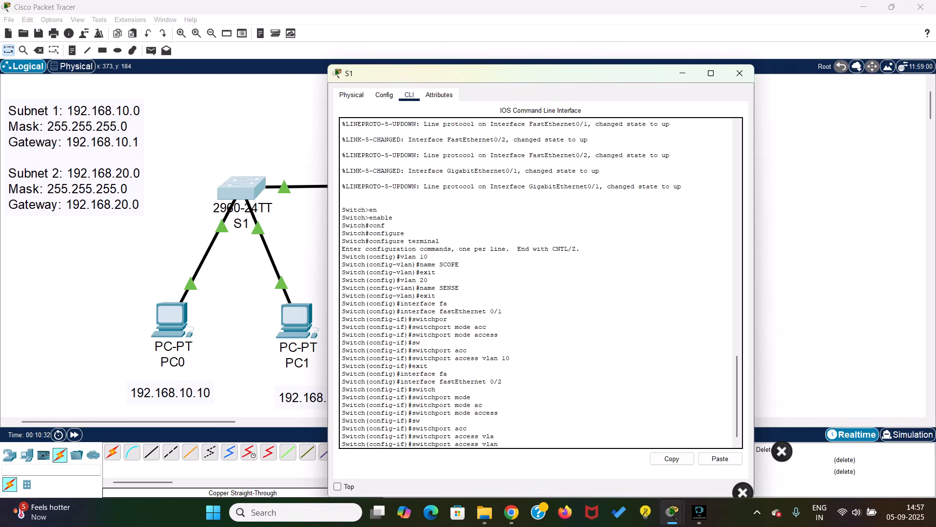
pyautogui.write('20')
pyautogui.press('Return')
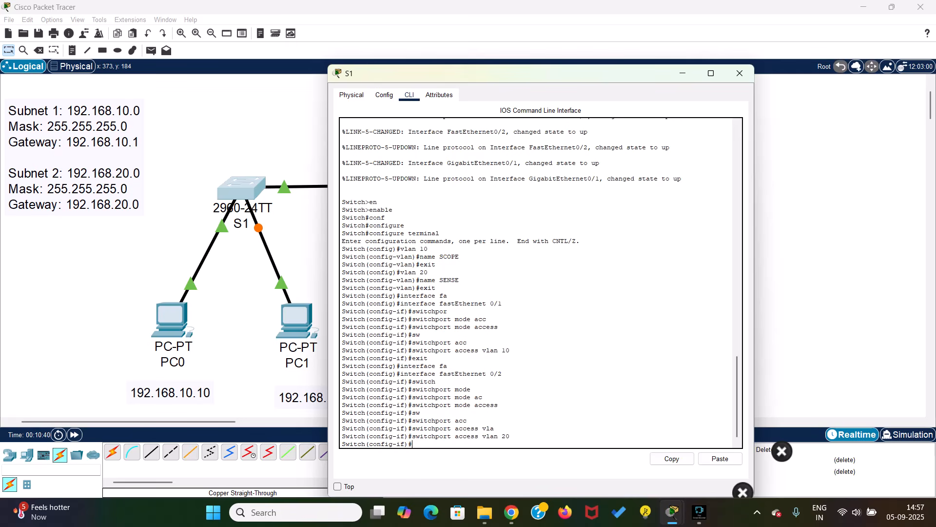
pyautogui.write('exit')
pyautogui.press('Return')
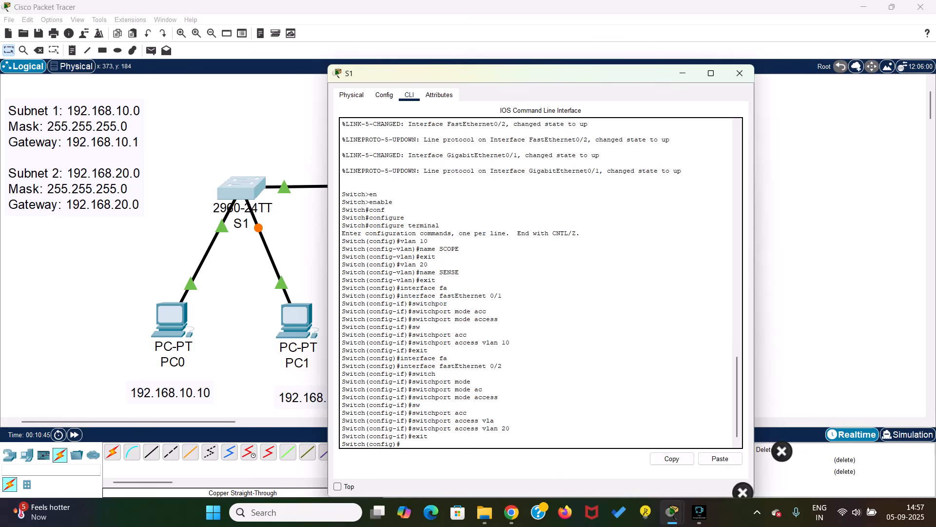
pyautogui.click(740, 73)
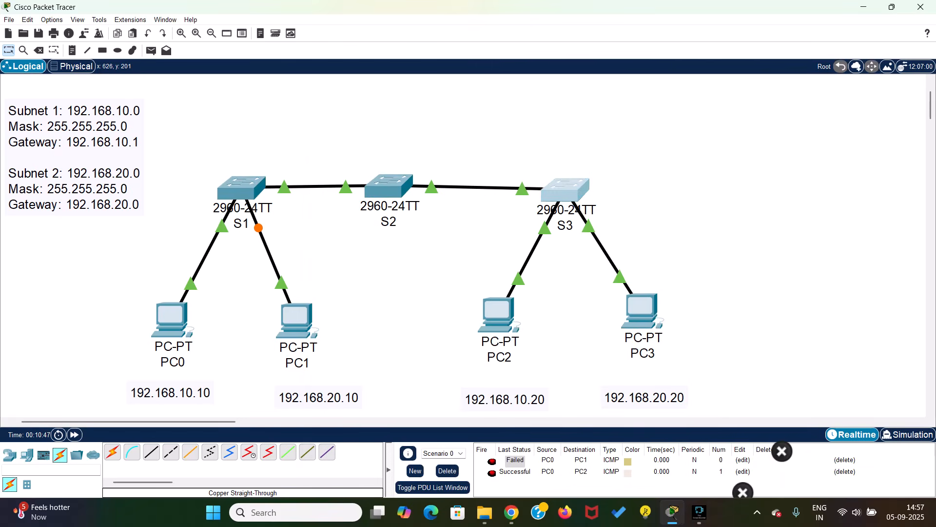
# Open switch S3's command line and enter configuration mode for interface fastEthernet 0/1
pyautogui.click(565, 190)
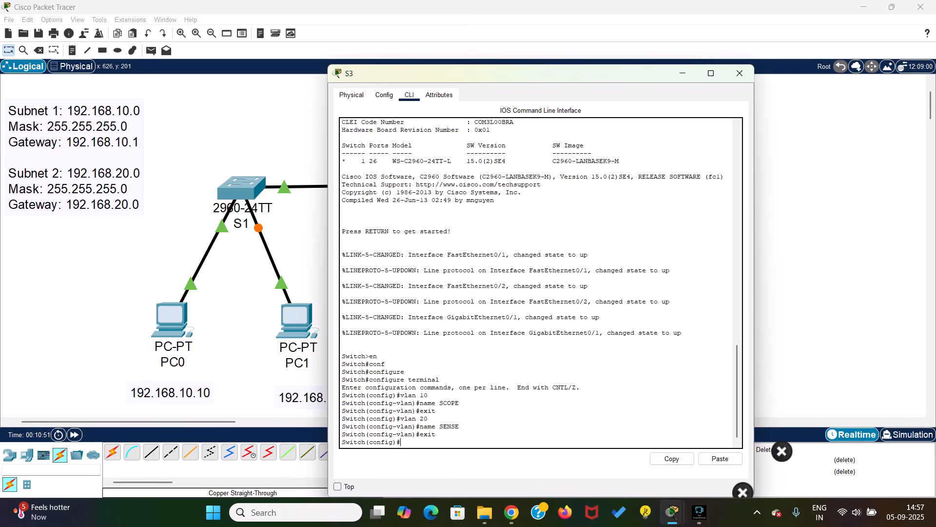
pyautogui.write('inter')
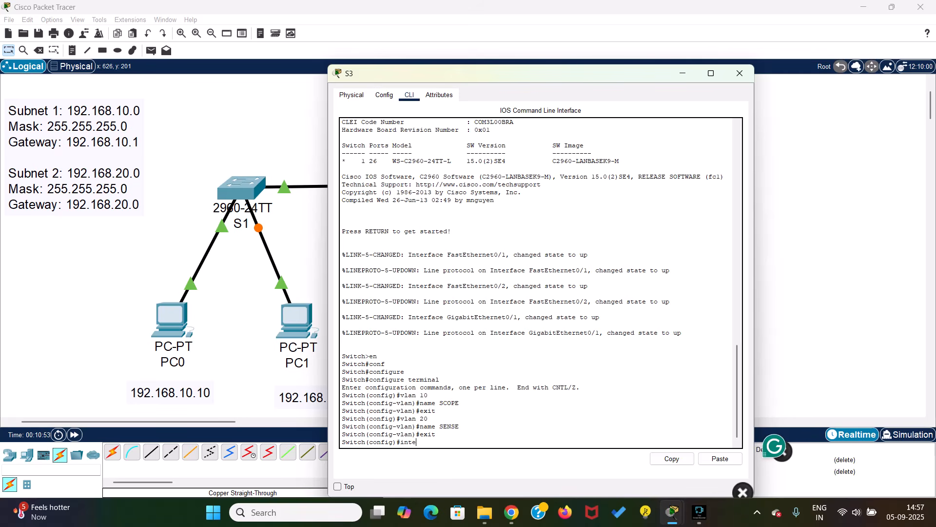
pyautogui.press('Tab')
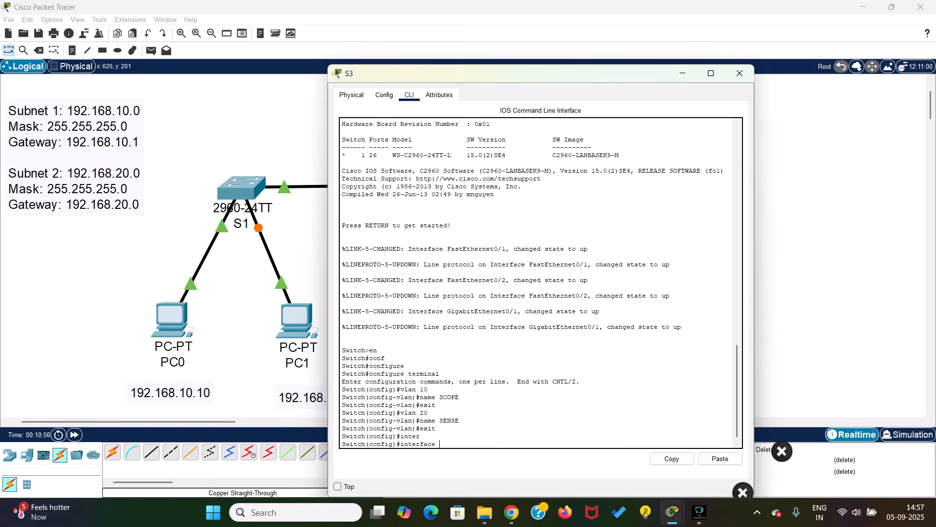
pyautogui.write('fa')
pyautogui.press('Tab')
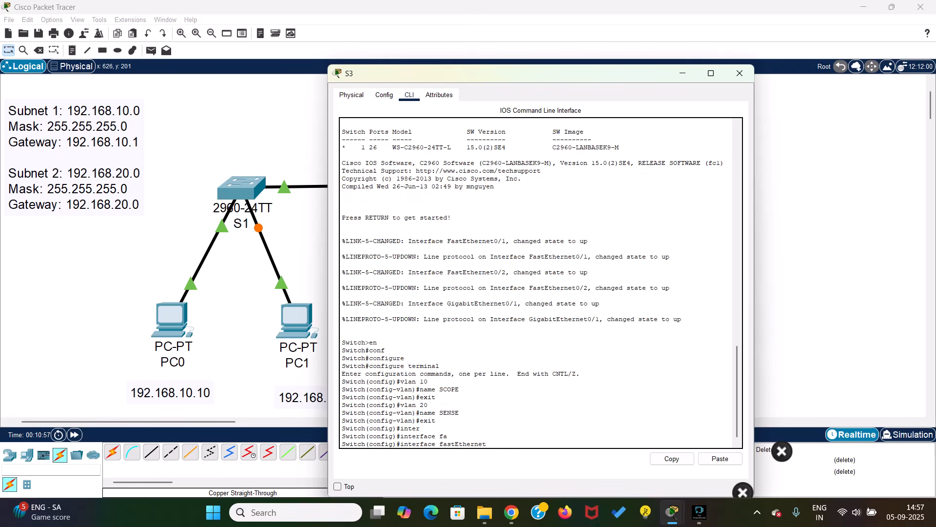
pyautogui.write('0/1')
pyautogui.press('Return')
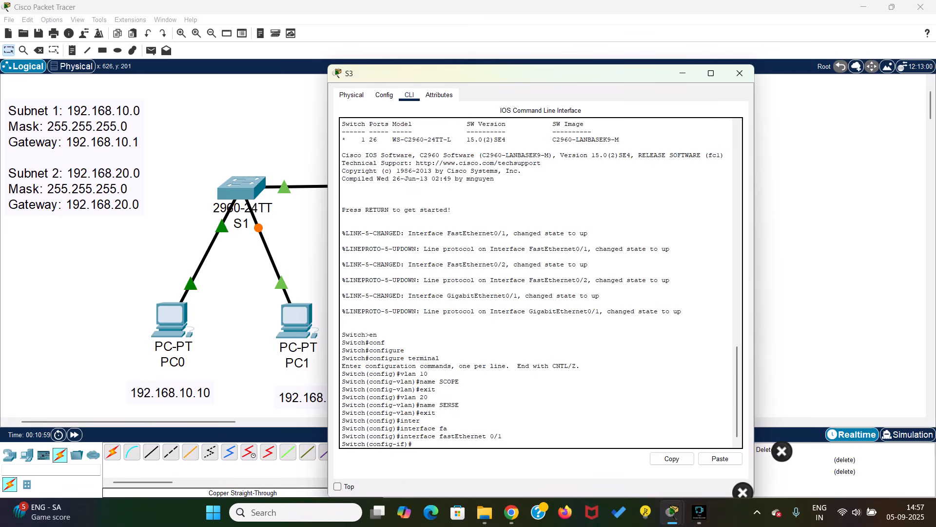
# Set S3's fastEthernet 0/1 interface to access mode with switchport mode access
pyautogui.write('sw')
pyautogui.press('Tab')
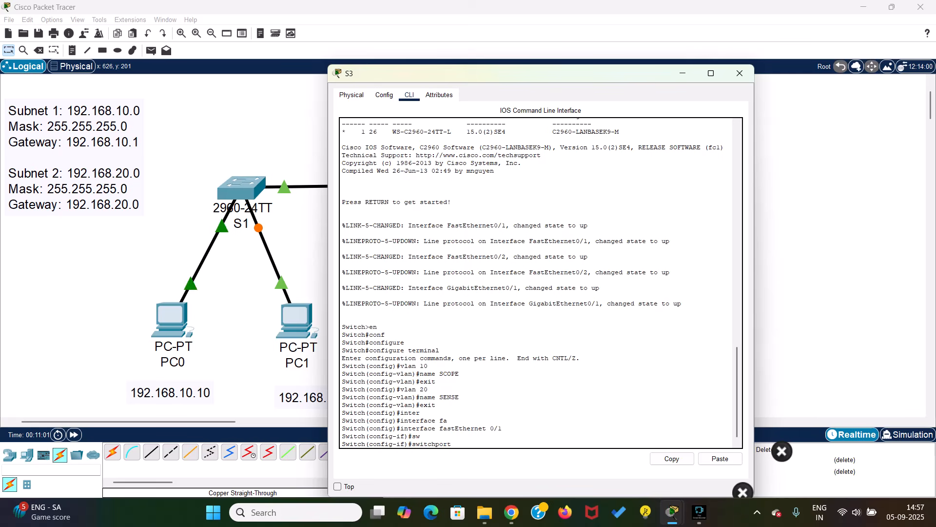
pyautogui.write('mo')
pyautogui.press('Tab')
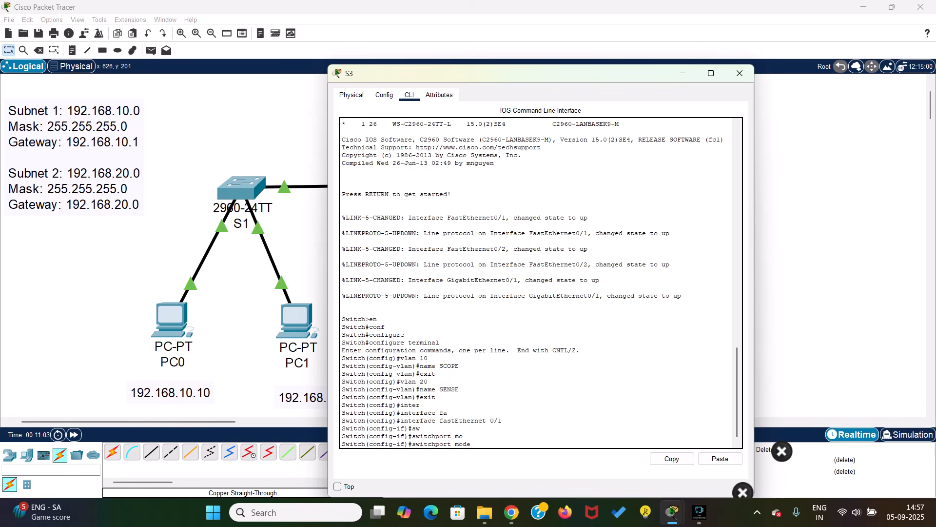
pyautogui.write('ac')
pyautogui.press('Tab')
pyautogui.press('Return')
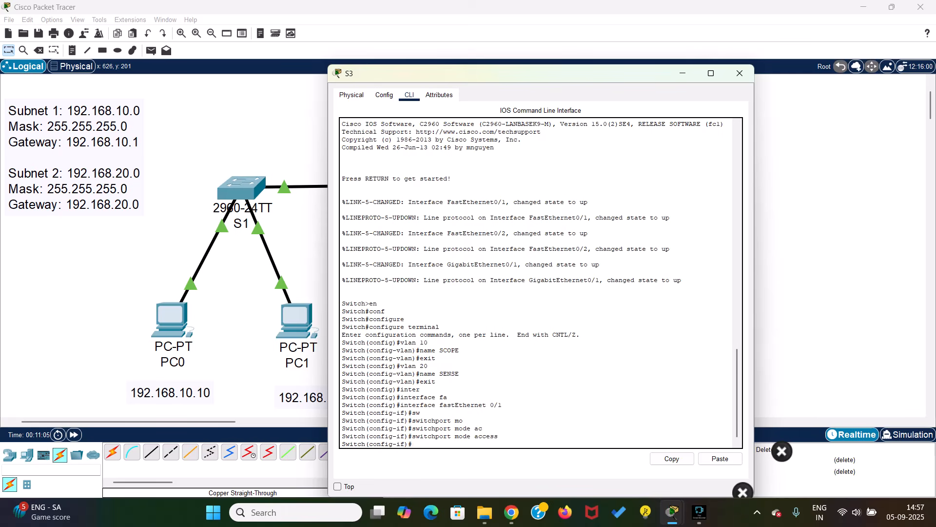
# Assign S3's fastEthernet 0/1 to VLAN 10 with switchport access vlan 10 and exit to global configuration mode
pyautogui.write('sw')
pyautogui.press('Tab')
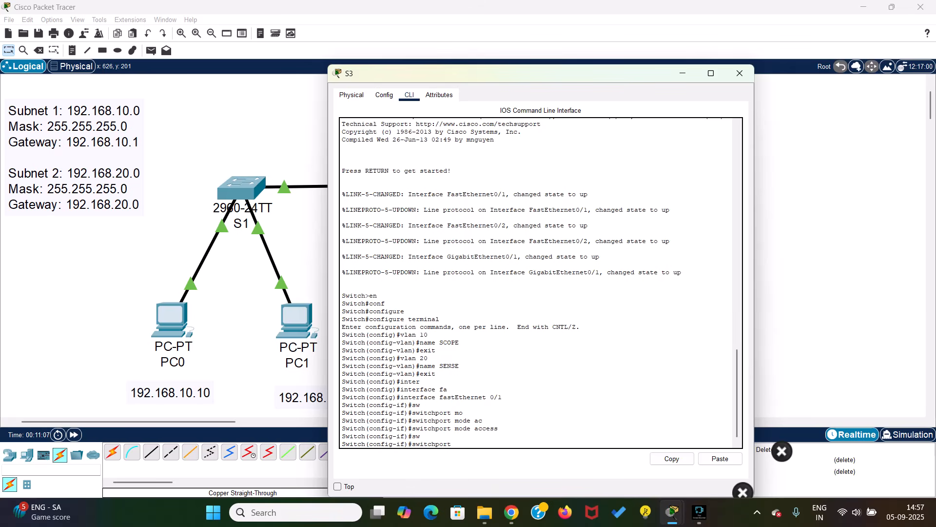
pyautogui.write('ac')
pyautogui.press('Tab')
pyautogui.write('vl')
pyautogui.press('Tab')
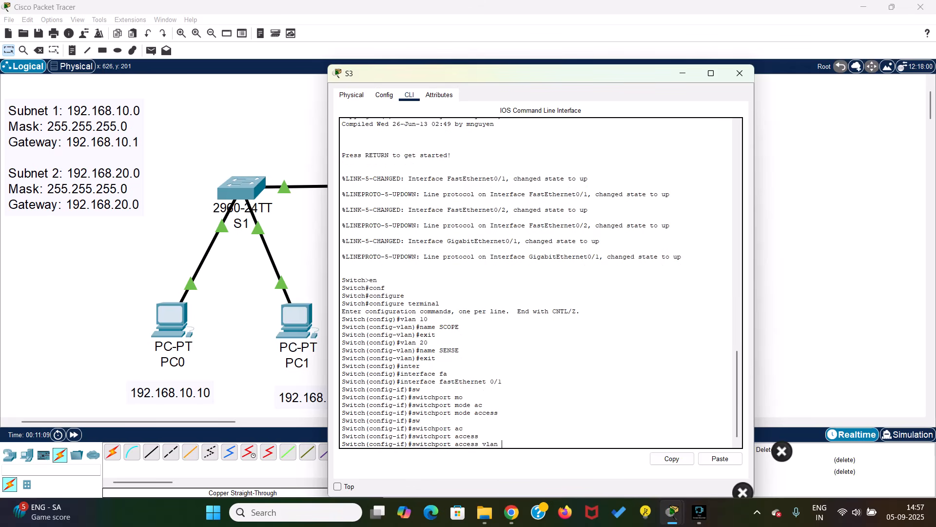
pyautogui.write('10')
pyautogui.press('Return')
pyautogui.write('exit')
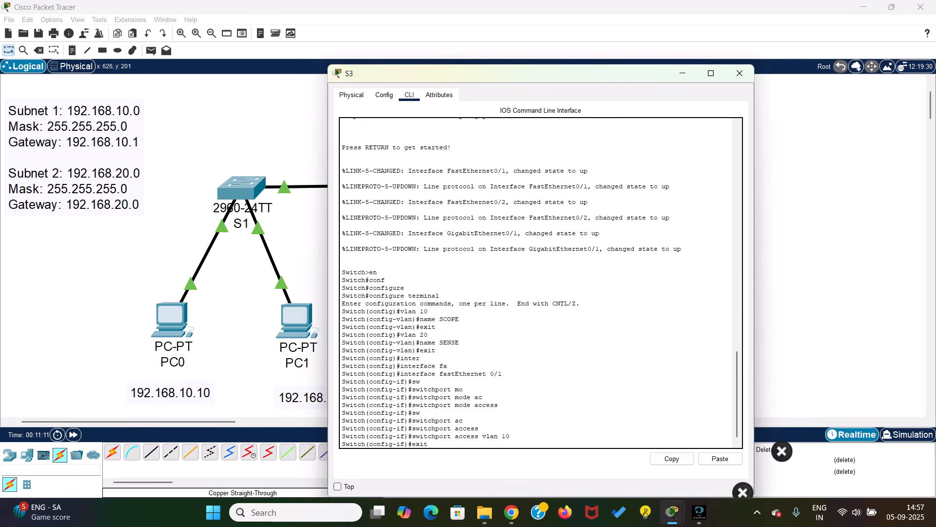
pyautogui.press('Return')
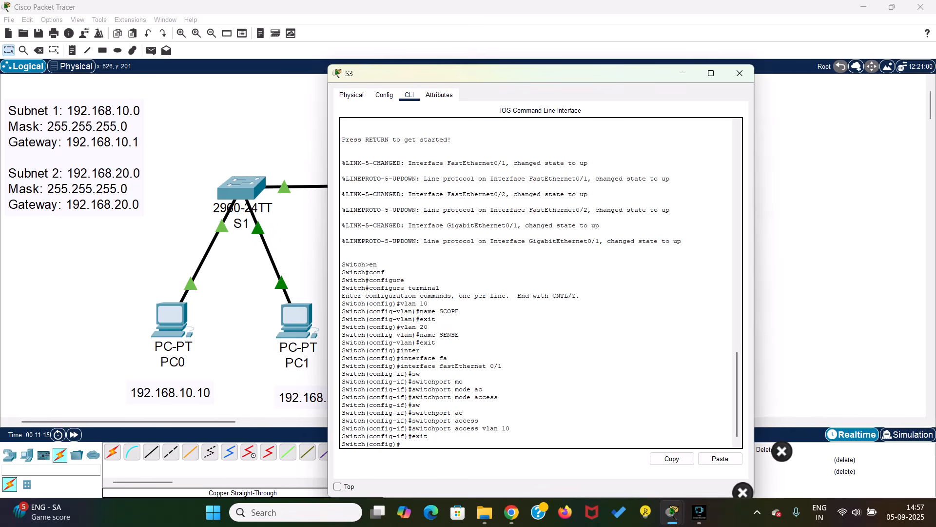
# Enter configuration mode for interface fastEthernet 0/2 on S3
pyautogui.write('inter')
pyautogui.press('Tab')
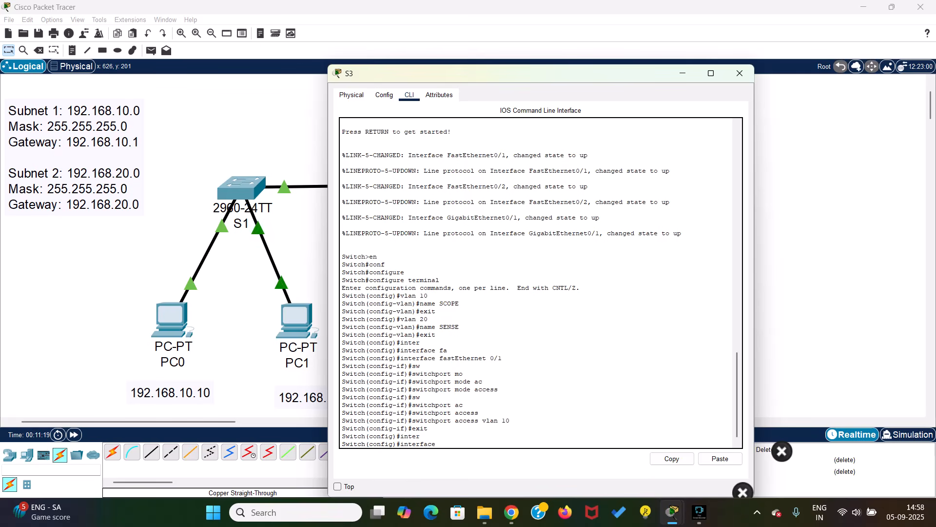
pyautogui.write('fa')
pyautogui.press('Tab')
pyautogui.write('0')
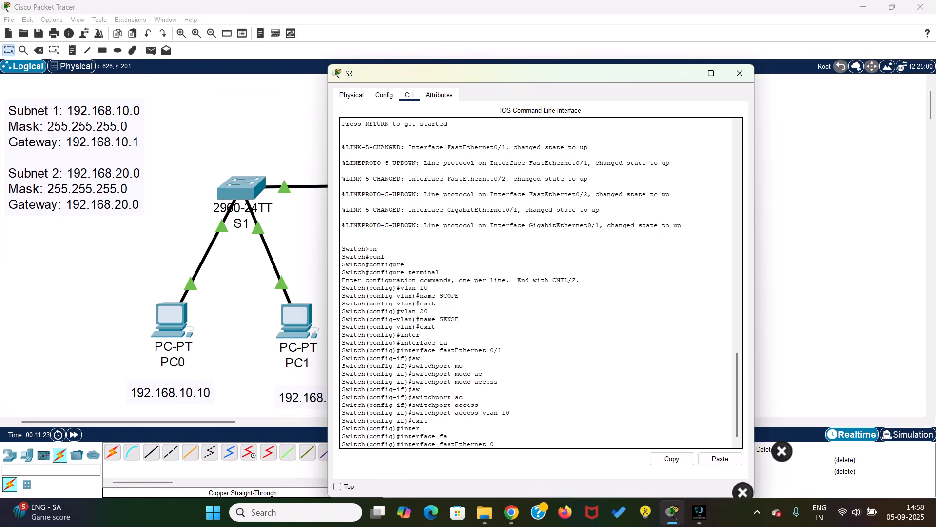
pyautogui.write('/2')
pyautogui.press('Return')
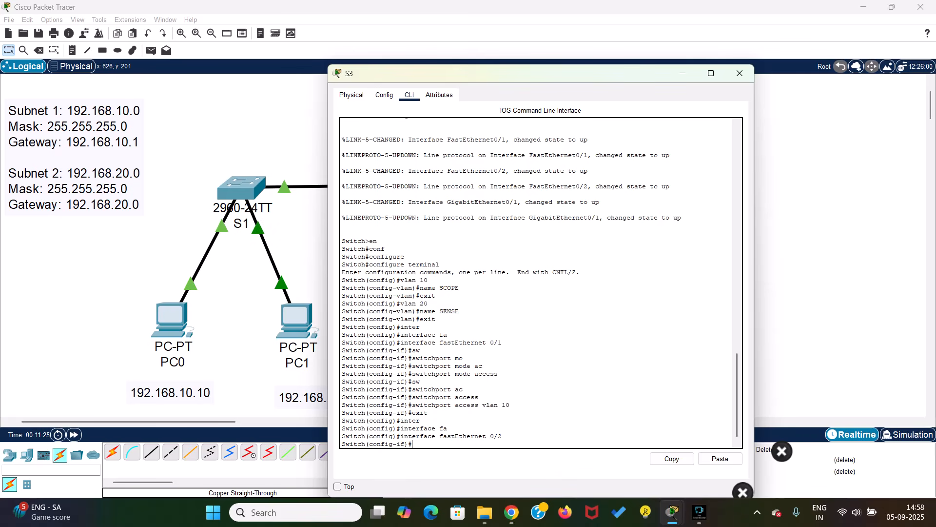
# Set S3's fastEthernet 0/2 interface to access mode with switchport mode access
pyautogui.write('sw')
pyautogui.press('Tab')
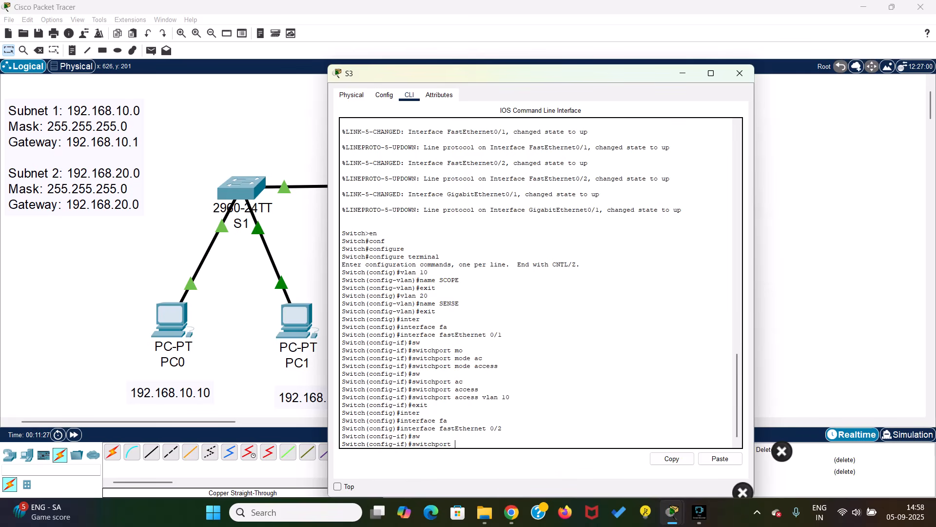
pyautogui.write('mo')
pyautogui.press('Tab')
pyautogui.write('a')
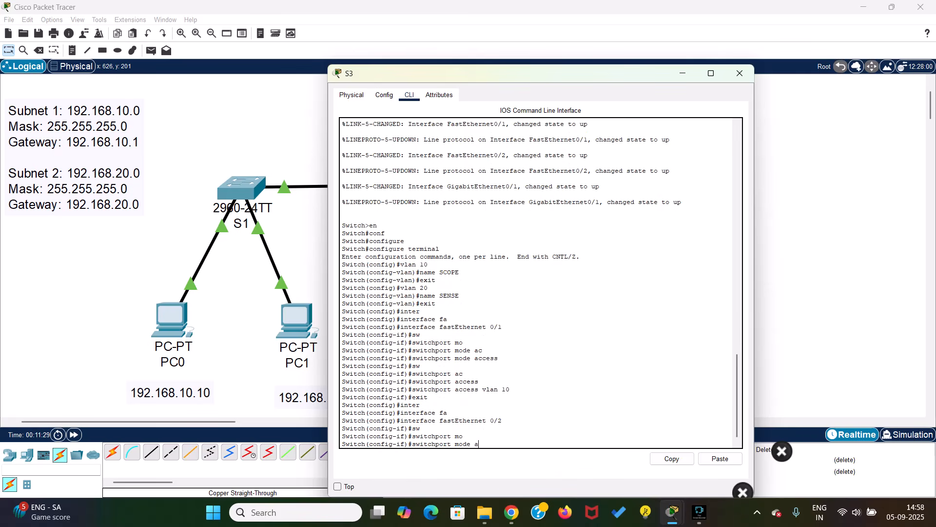
pyautogui.press('Tab')
pyautogui.press('Return')
# Assign S3's fastEthernet 0/2 to VLAN 20 with switchport access vlan 20, exit to global configuration mode and close the S3 window
pyautogui.write('sw')
pyautogui.press('Tab')
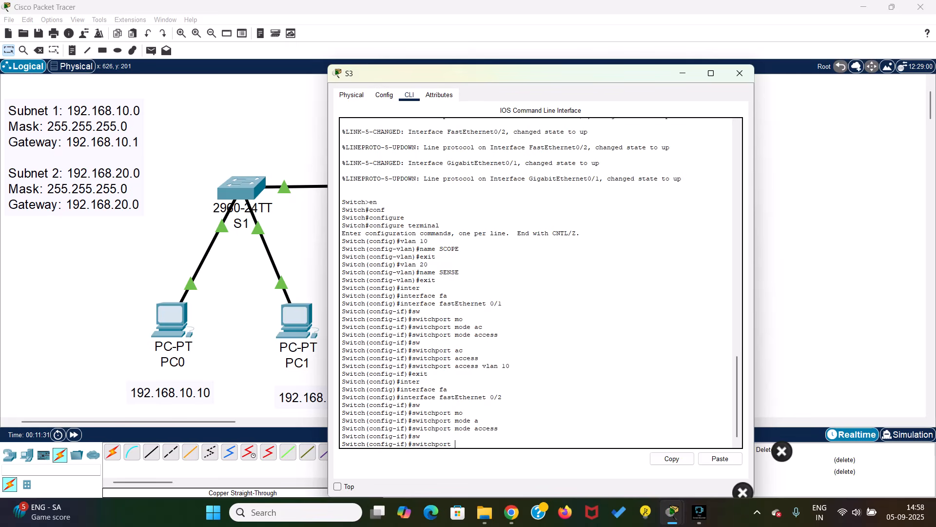
pyautogui.write('ac')
pyautogui.press('Tab')
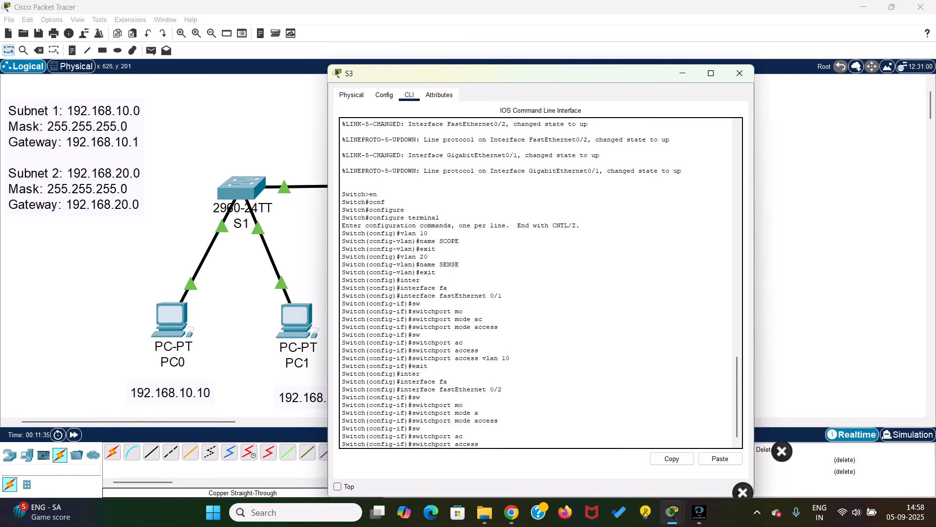
pyautogui.write('vla')
pyautogui.press('Tab')
pyautogui.write('20')
pyautogui.press('Return')
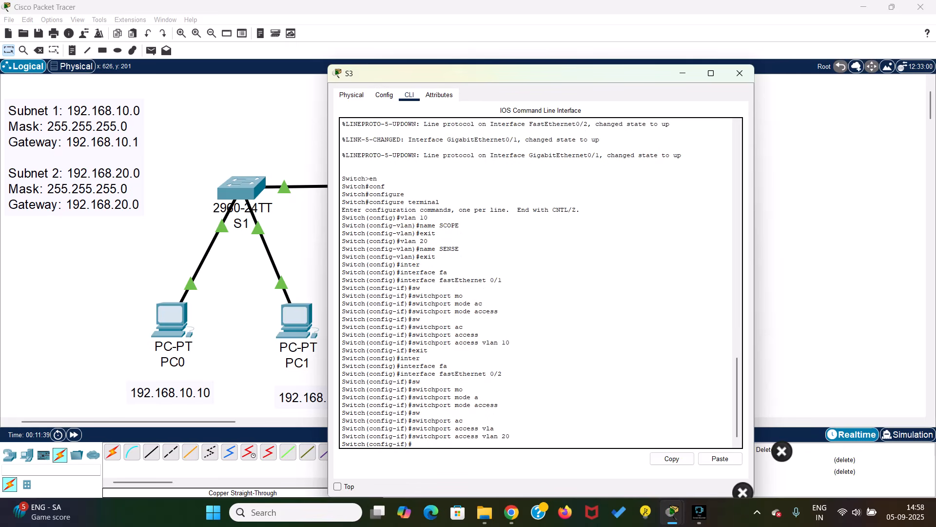
pyautogui.write('exit')
pyautogui.press('Return')
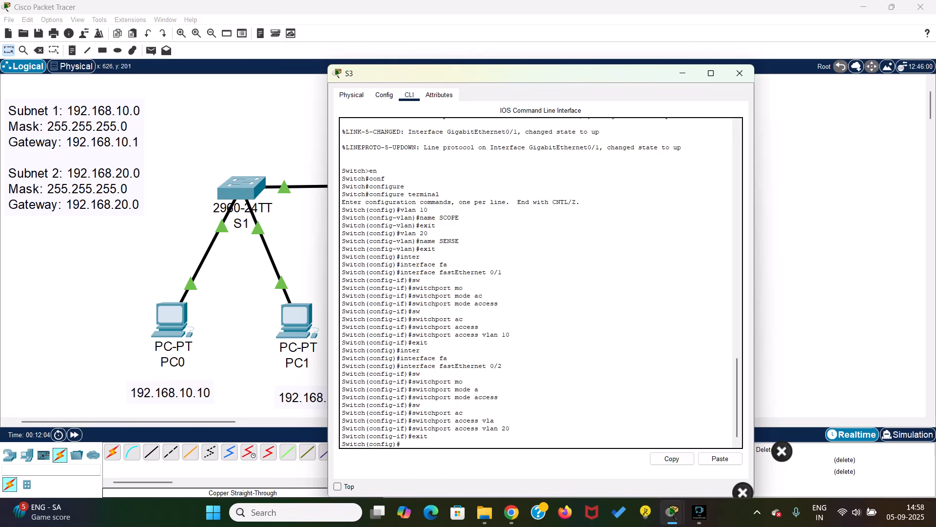
pyautogui.click(740, 73)
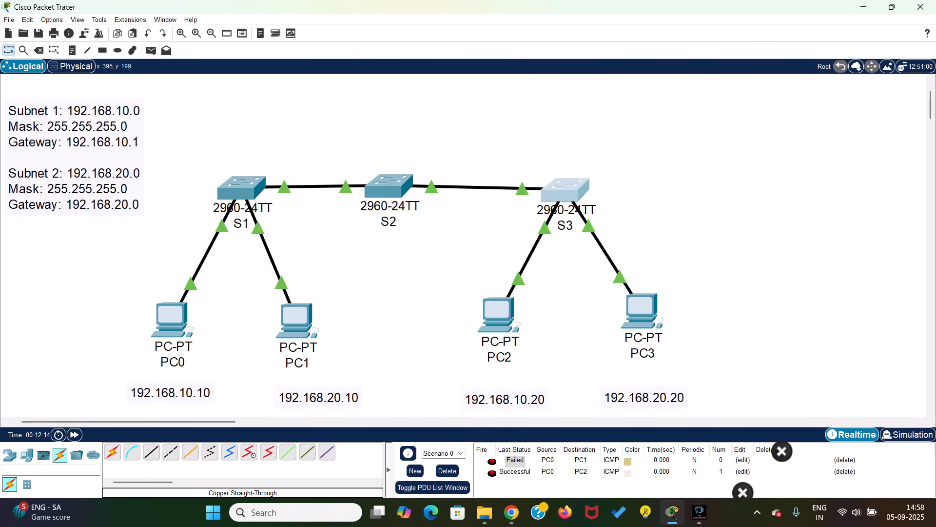
# Open switch S1's command line and enter configuration mode for interface gigabitEthernet 0/1
pyautogui.moveTo(320, 186)
pyautogui.moveTo(482, 187)
pyautogui.click(242, 188)
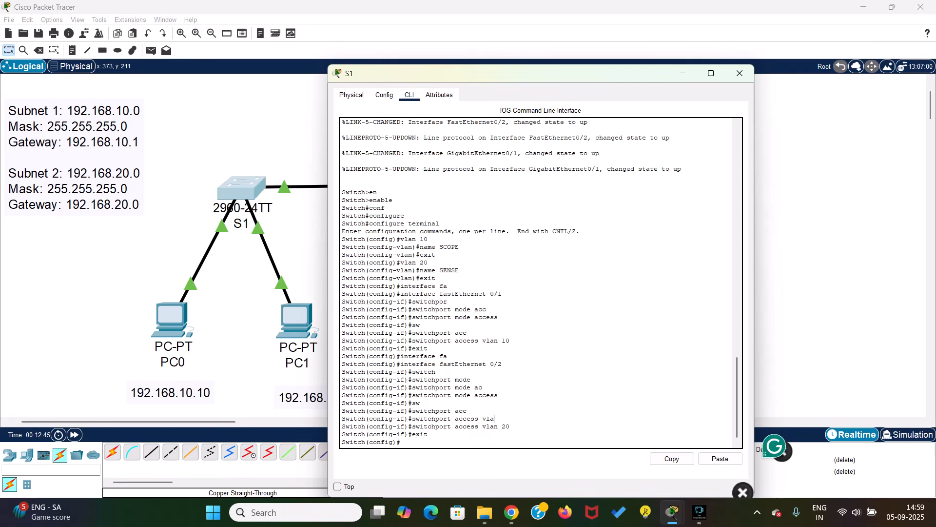
pyautogui.write('in')
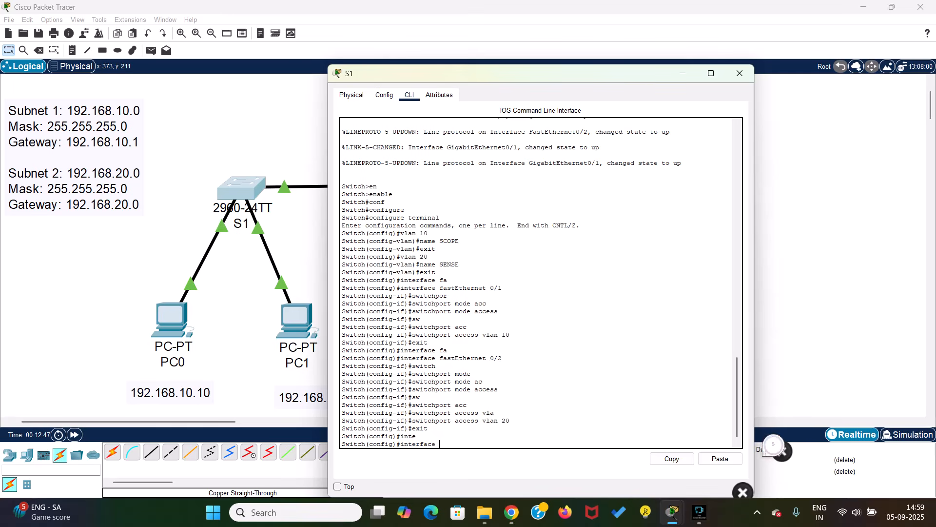
pyautogui.write('te')
pyautogui.press('Tab')
pyautogui.write('g')
pyautogui.press('Tab')
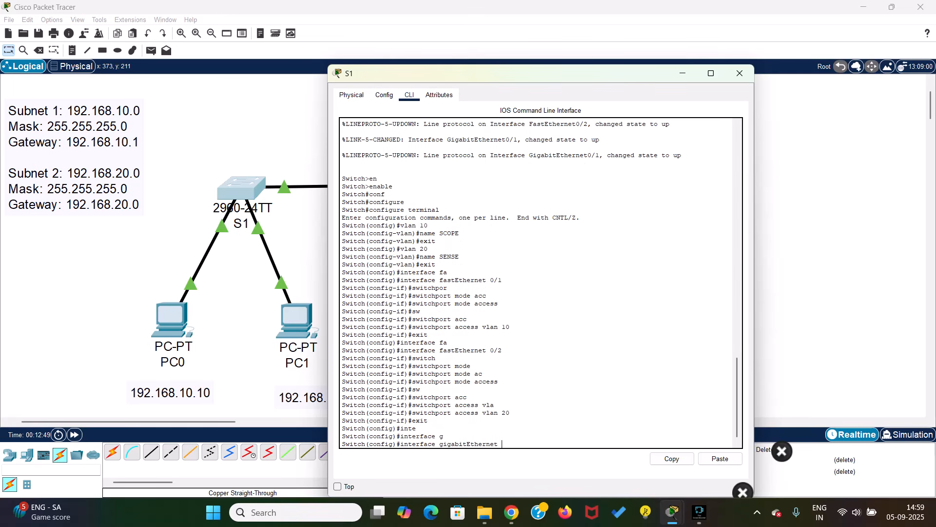
pyautogui.write('0/1')
pyautogui.press('Return')
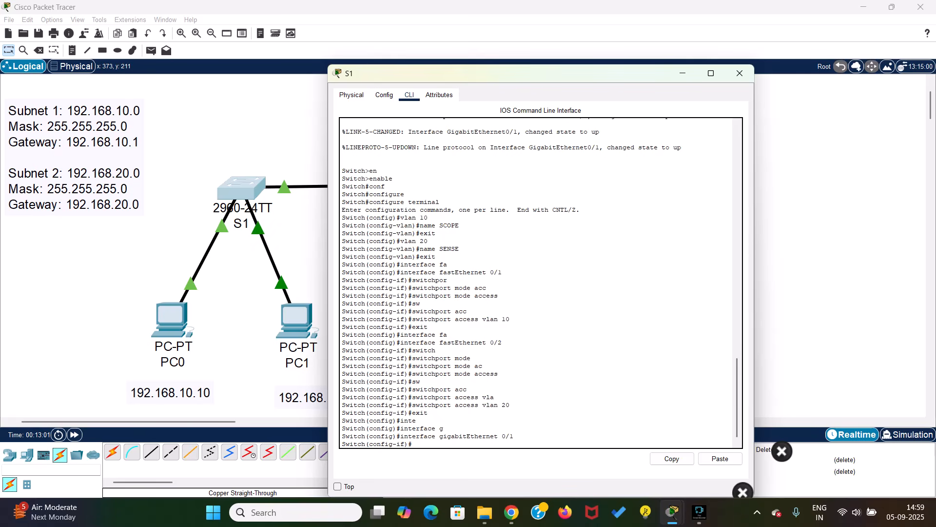
# Set S1's gigabitEthernet 0/1 to trunk mode with switchport mode trunk, exit the interface and close the S1 window
pyautogui.write('sw')
pyautogui.press('Tab')
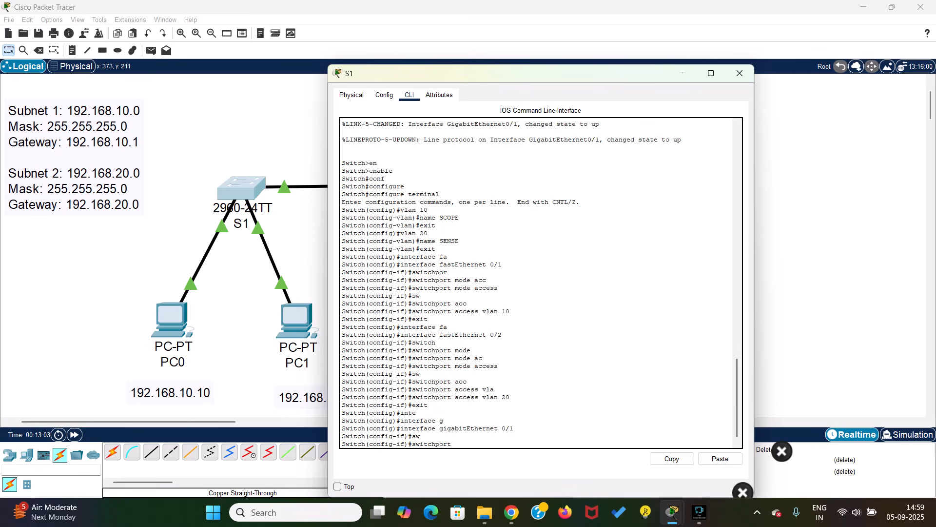
pyautogui.write('mo')
pyautogui.press('Tab')
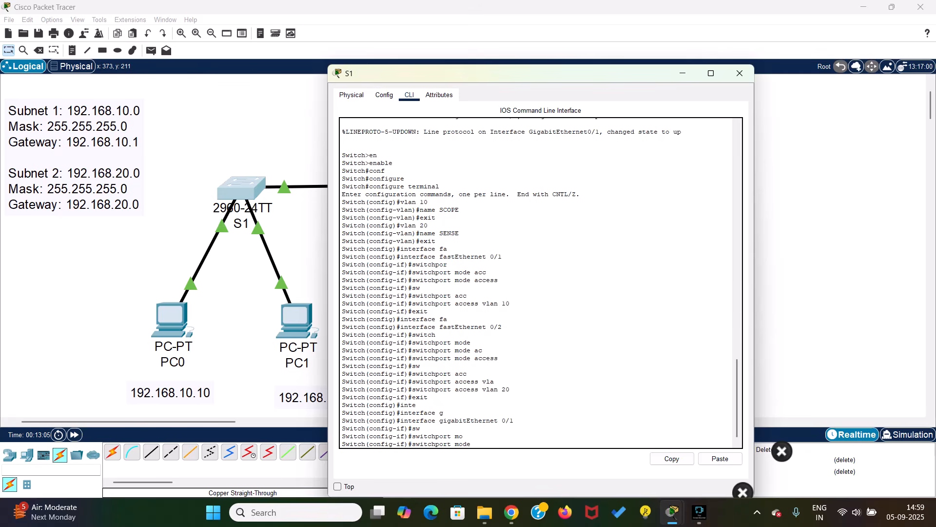
pyautogui.write('tr')
pyautogui.press('Tab')
pyautogui.press('Return')
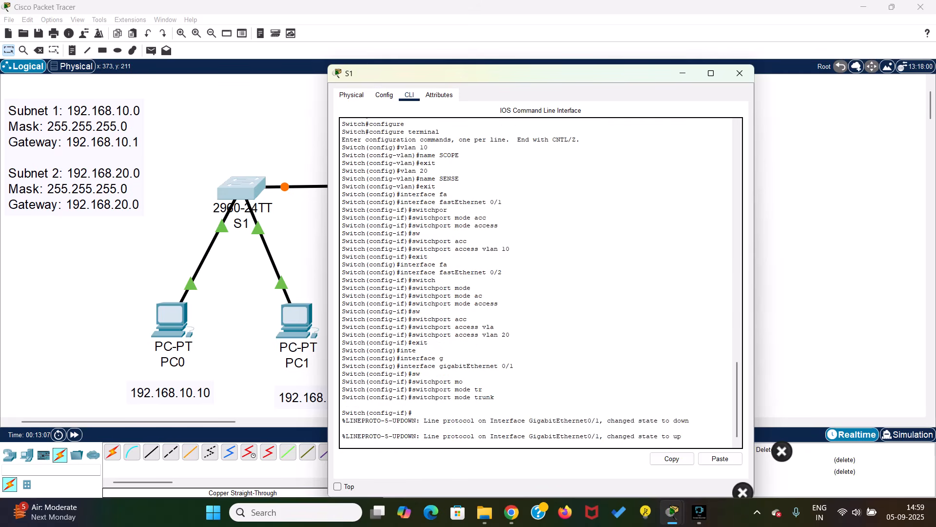
pyautogui.press('Return')
pyautogui.write('e')
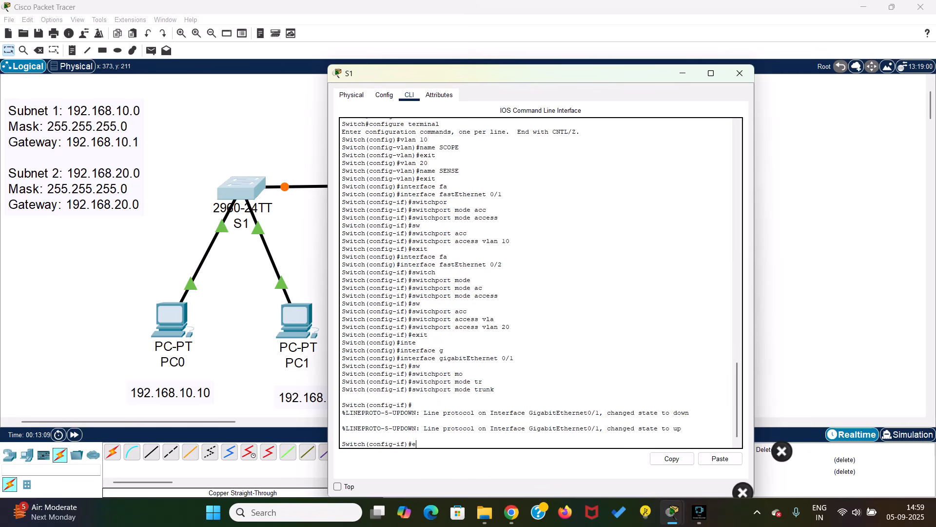
pyautogui.write('xit')
pyautogui.press('Return')
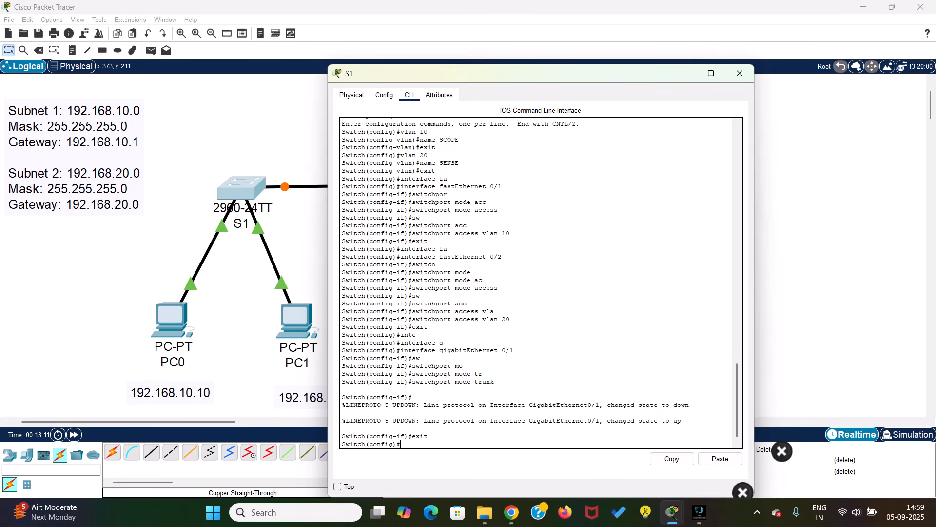
pyautogui.click(740, 73)
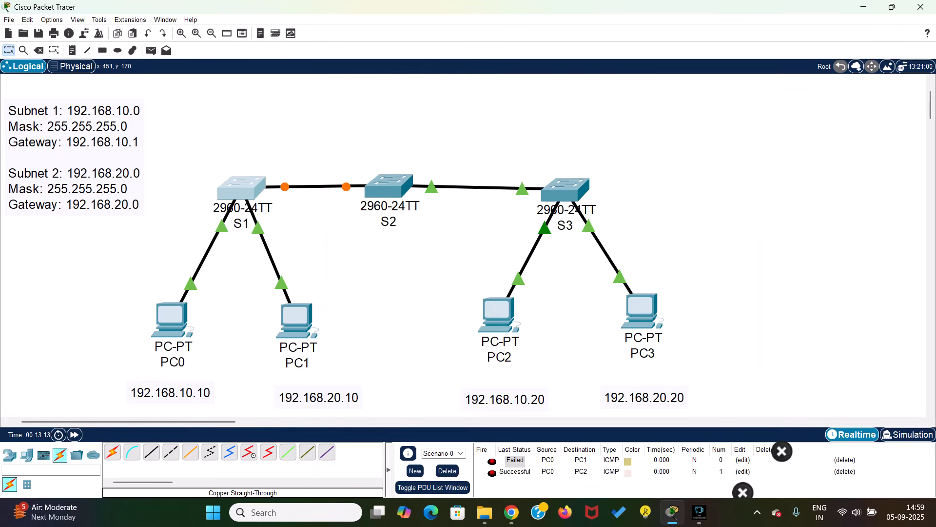
# Open switch S2's command line and enter global configuration mode with configure terminal
pyautogui.click(389, 186)
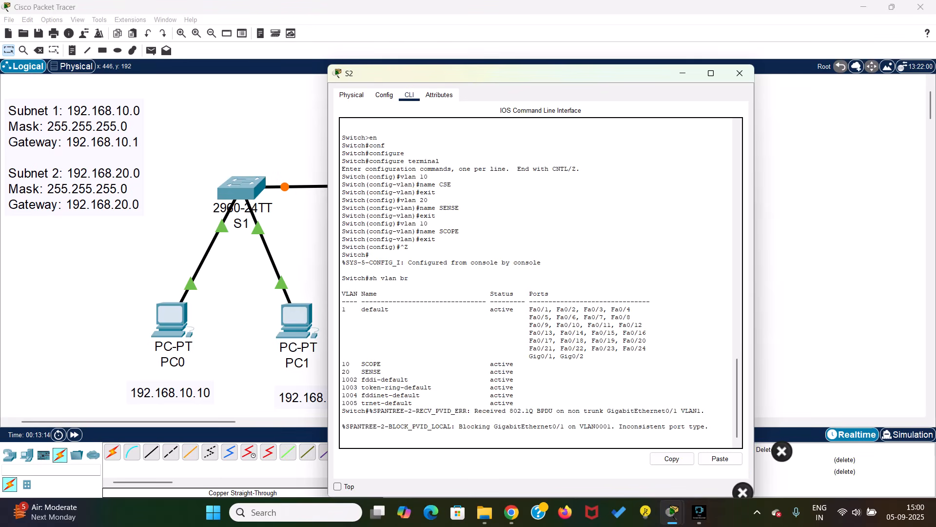
pyautogui.press('Return')
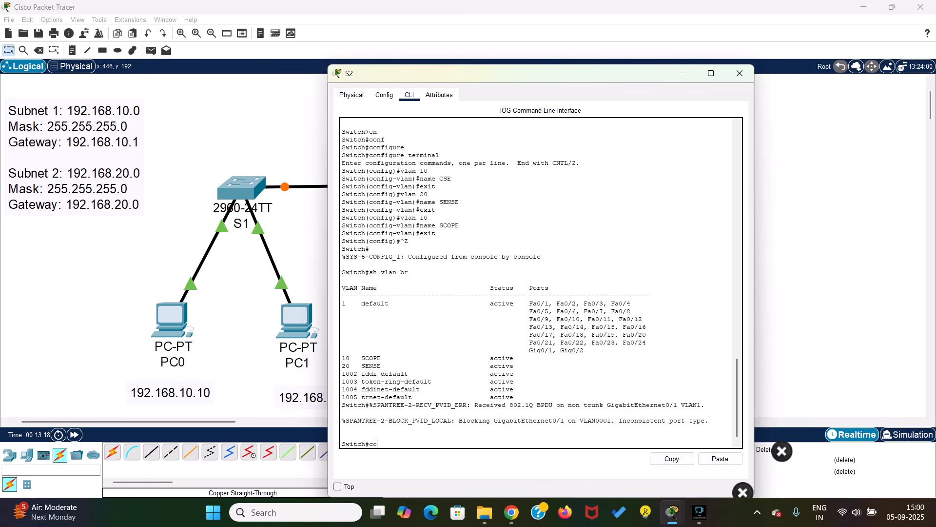
pyautogui.write('conf')
pyautogui.press('Tab')
pyautogui.write('ter')
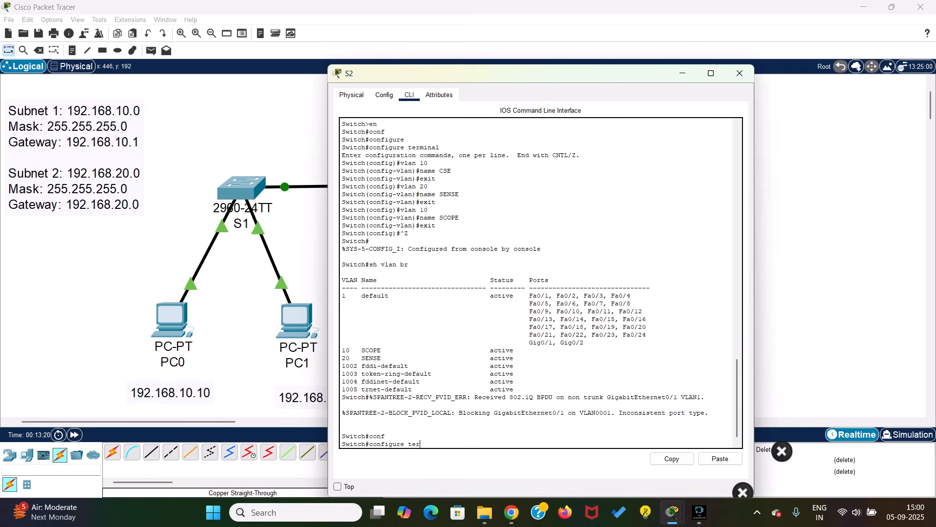
pyautogui.press('Return')
pyautogui.press('Return')
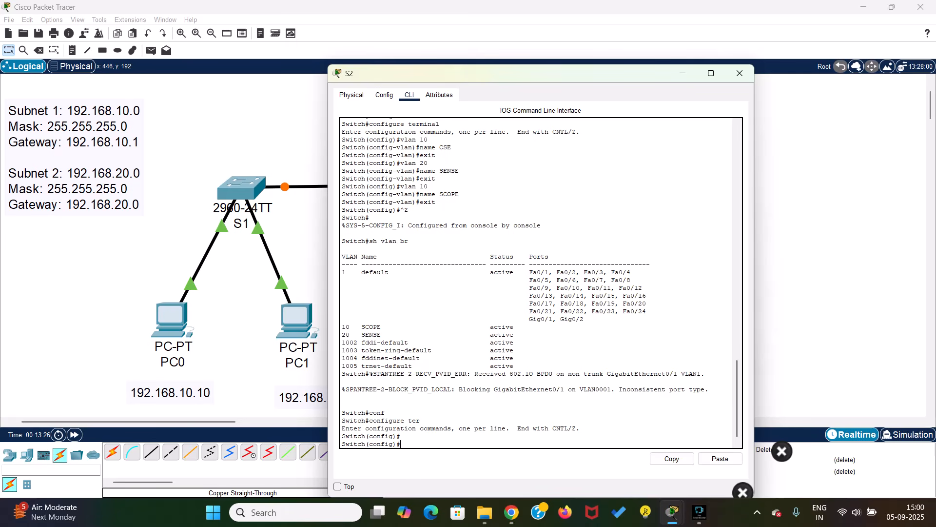
# Enter configuration mode for interface gigabitEthernet 0/1 on S2
pyautogui.write('inter')
pyautogui.press('Tab')
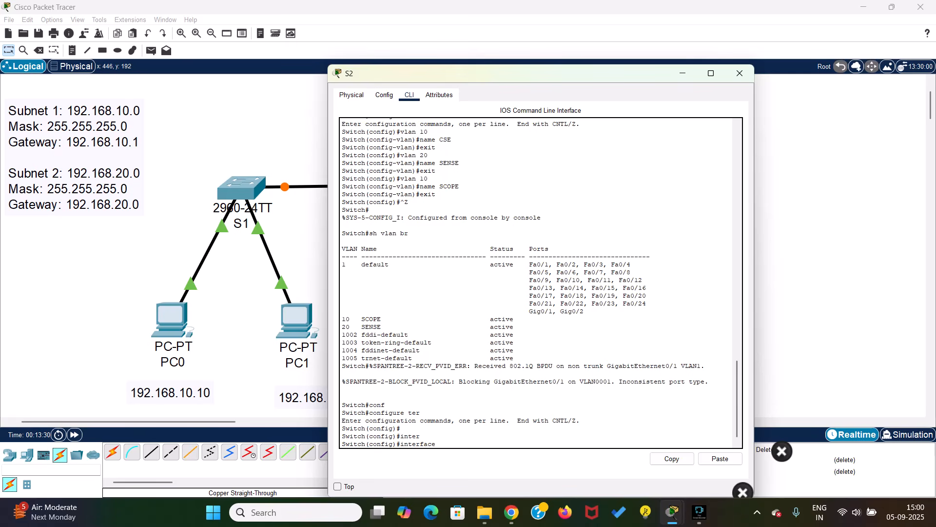
pyautogui.write('g')
pyautogui.press('Tab')
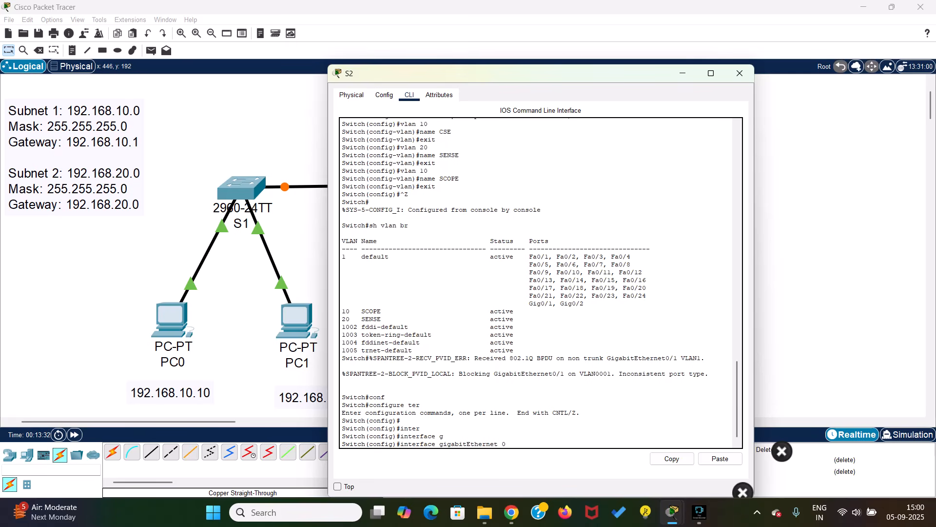
pyautogui.write('0/1')
pyautogui.press('Return')
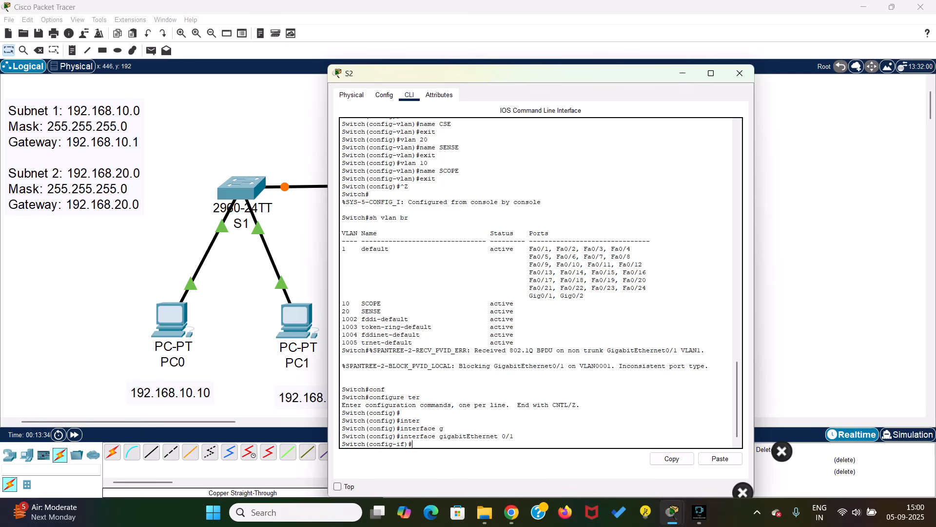
pyautogui.write('sw')
pyautogui.press('Tab')
pyautogui.write('mo')
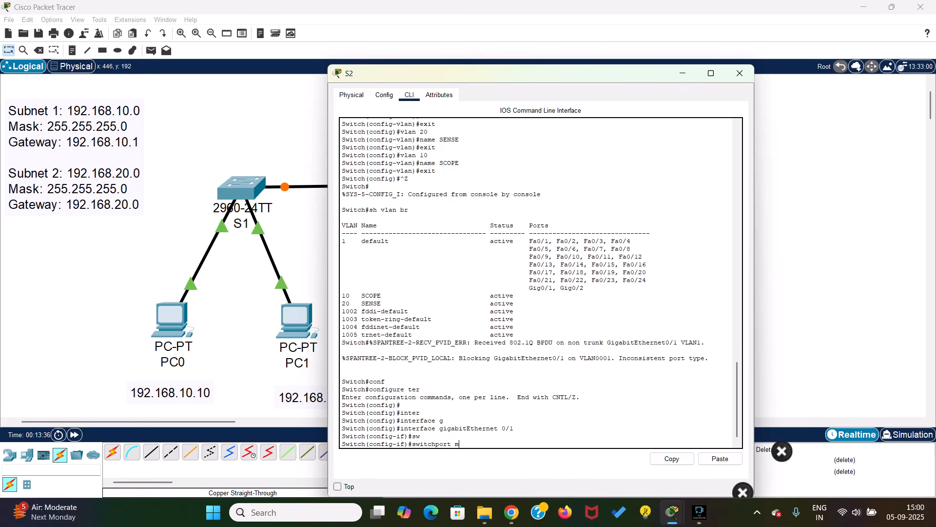
pyautogui.press('Tab')
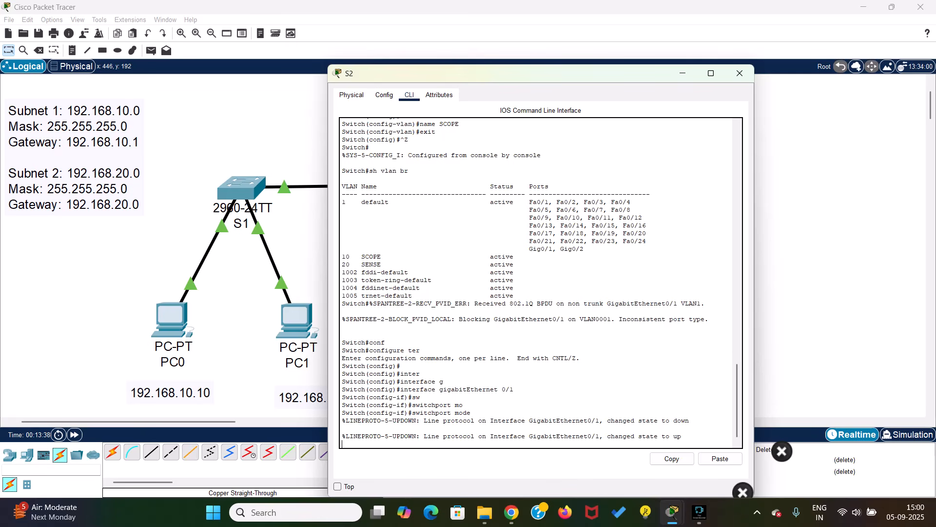
pyautogui.press('Up')
pyautogui.press('Return')
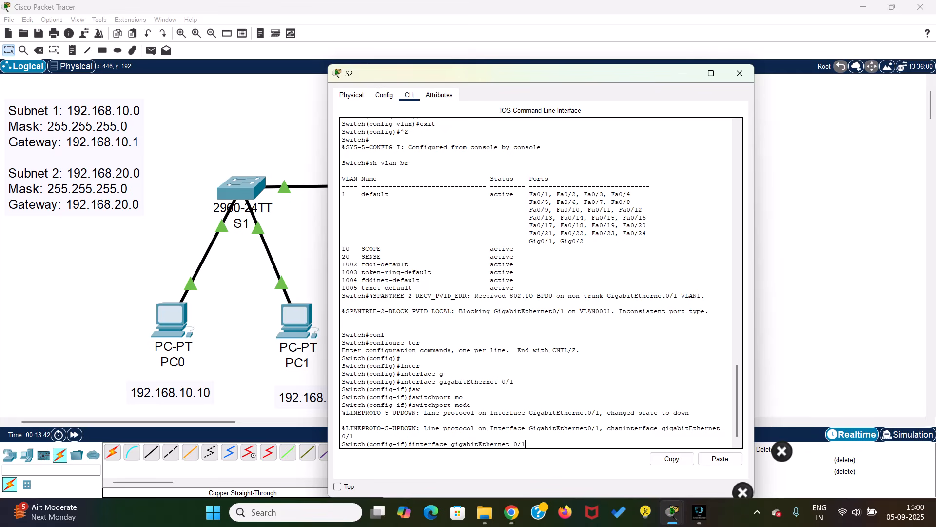
# Set S2's gigabitEthernet 0/1 to trunk mode with switchport mode trunk and exit to global configuration mode
pyautogui.write('sw')
pyautogui.press('Tab')
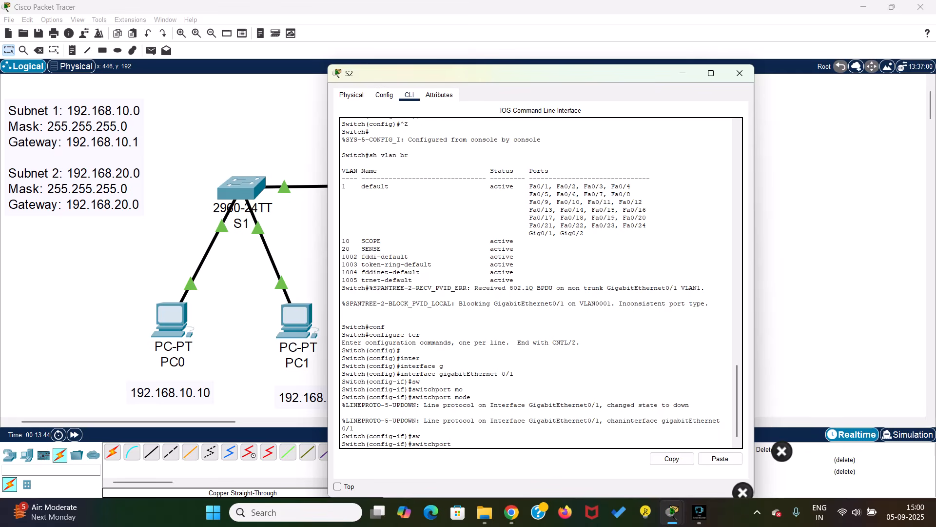
pyautogui.write('mo')
pyautogui.press('Tab')
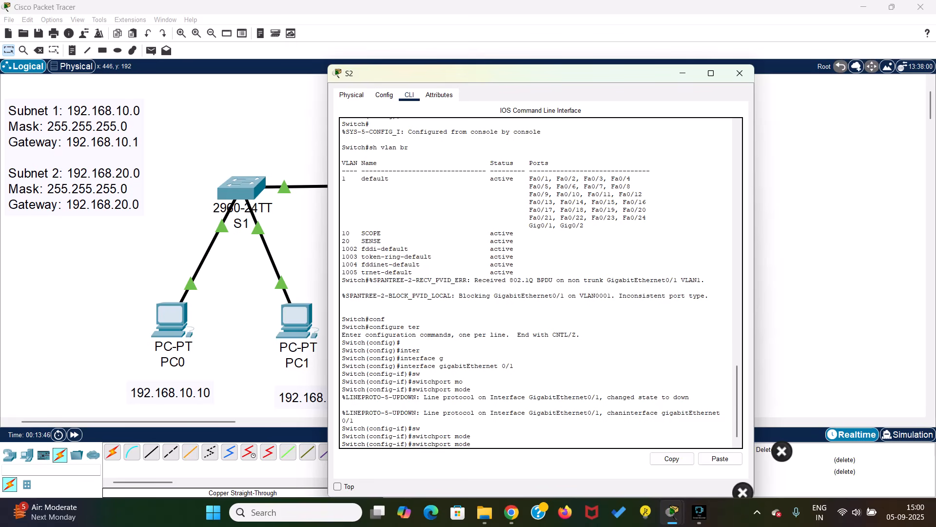
pyautogui.write('tr')
pyautogui.press('Tab')
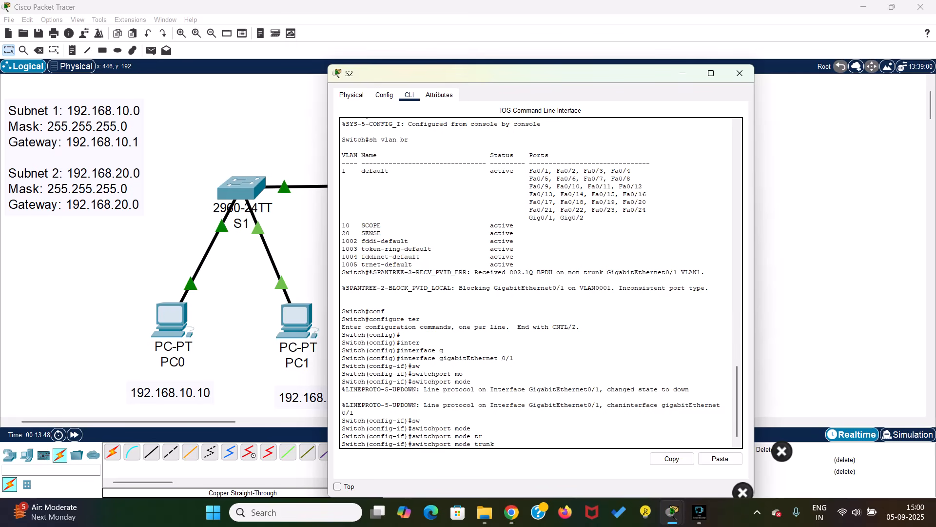
pyautogui.press('Return')
pyautogui.write('exit')
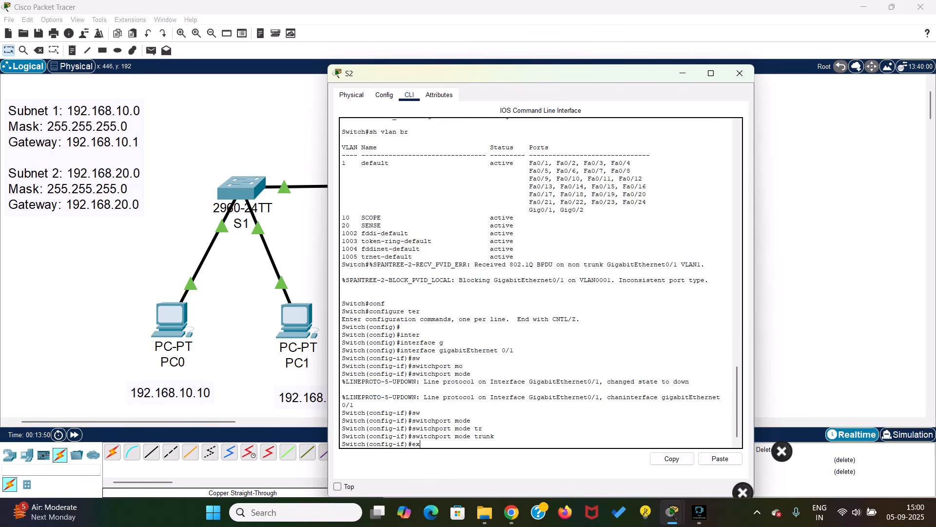
pyautogui.press('Return')
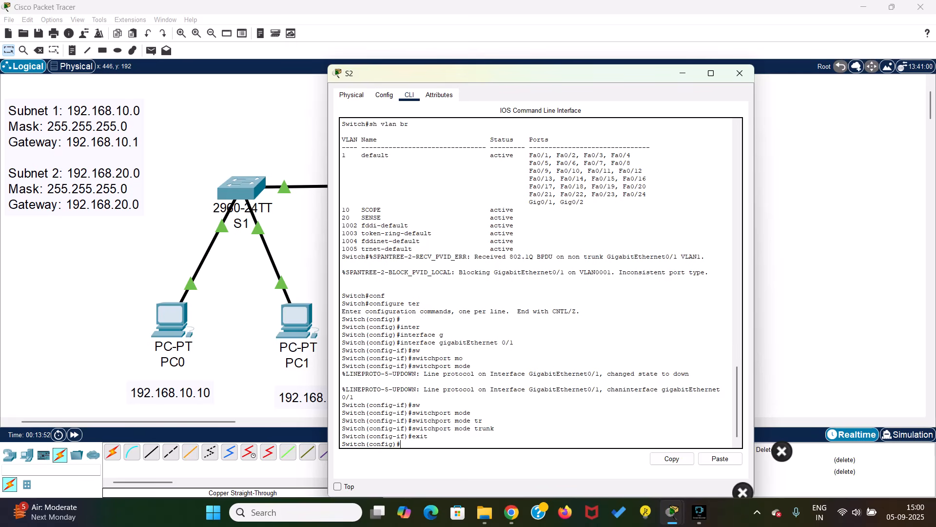
# Enter configuration mode for interface gigabitEthernet 0/2 on S2
pyautogui.write('i')
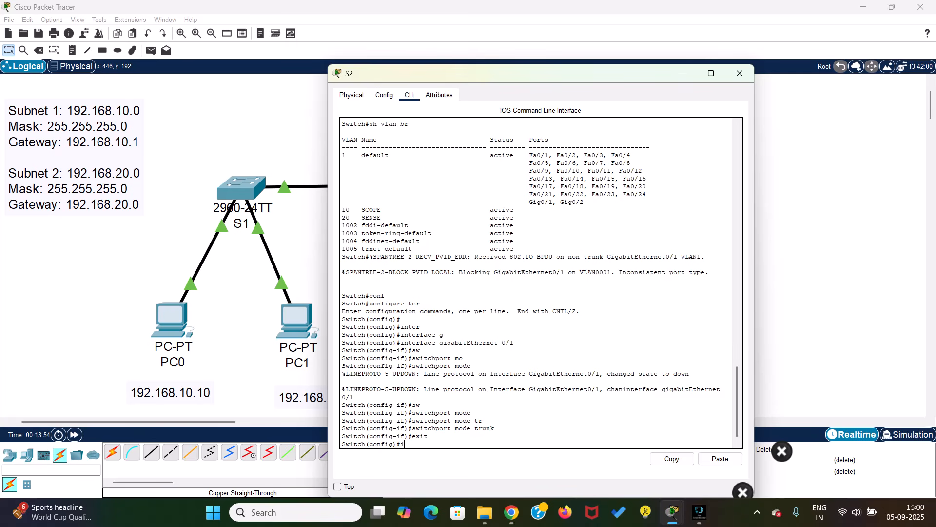
pyautogui.write('nterfa')
pyautogui.press('Tab')
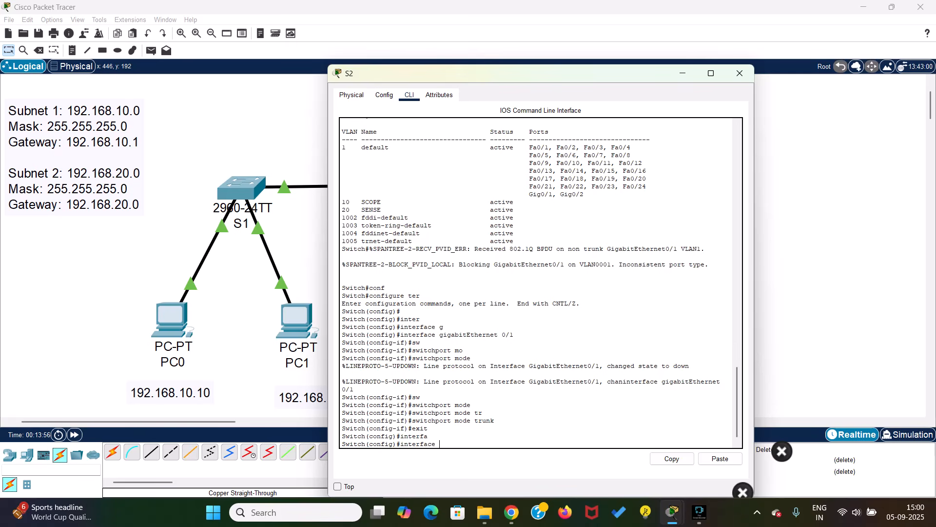
pyautogui.write('gi')
pyautogui.press('Tab')
pyautogui.write('0/')
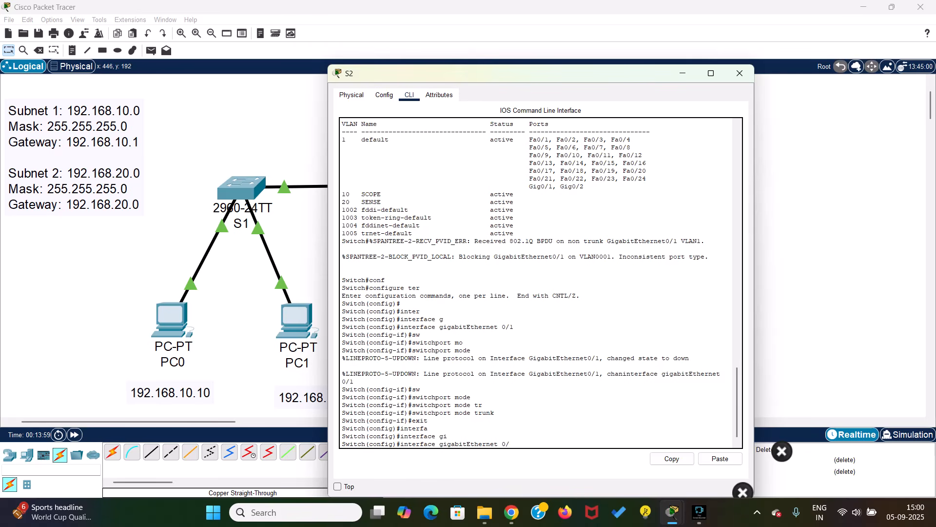
pyautogui.write('2')
pyautogui.press('Return')
# Set S2's gigabitEthernet 0/2 to trunk mode with switchport mode trunk, exit the interface and close the S2 window
pyautogui.write('sw')
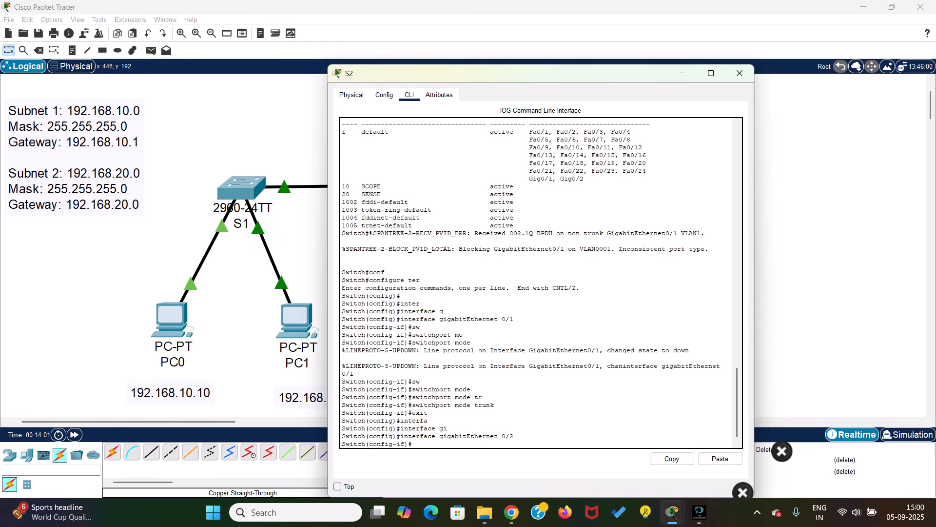
pyautogui.press('Tab')
pyautogui.write('mode')
pyautogui.press('Tab')
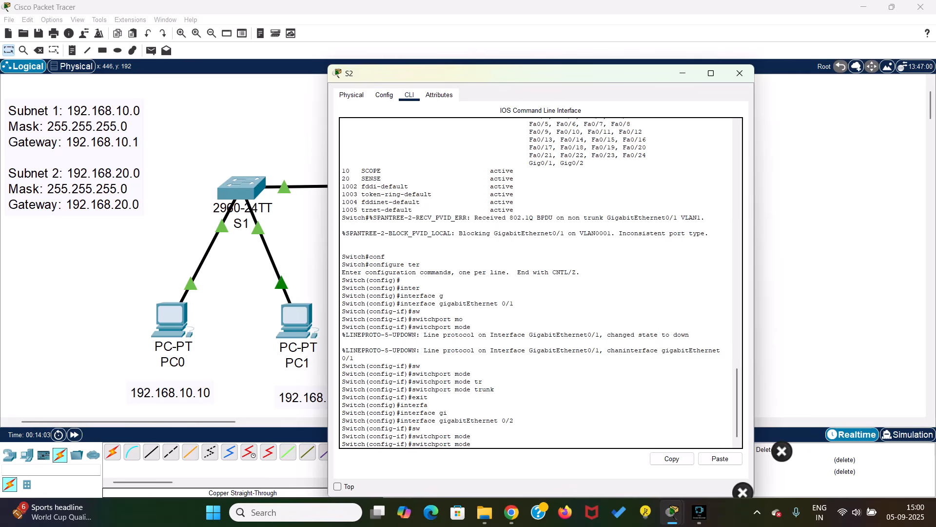
pyautogui.write('tr')
pyautogui.press('Tab')
pyautogui.press('Return')
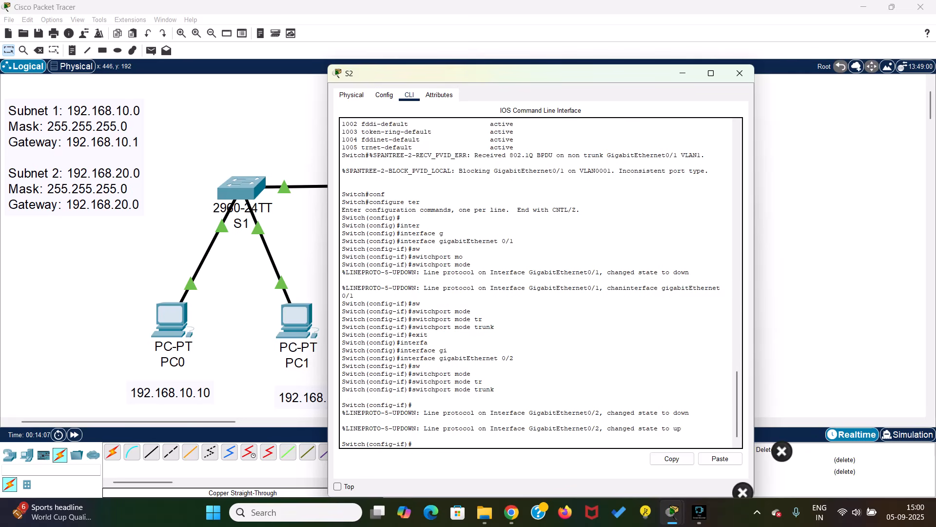
pyautogui.write('exit')
pyautogui.press('Return')
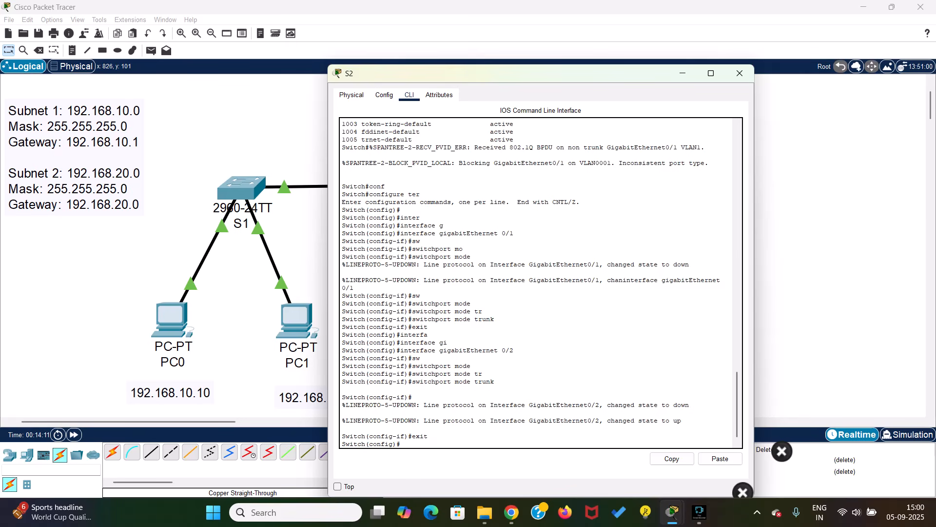
pyautogui.click(739, 73)
# Open switch S3's command line and enter configuration mode for interface gigabitEthernet 0/1
pyautogui.click(565, 189)
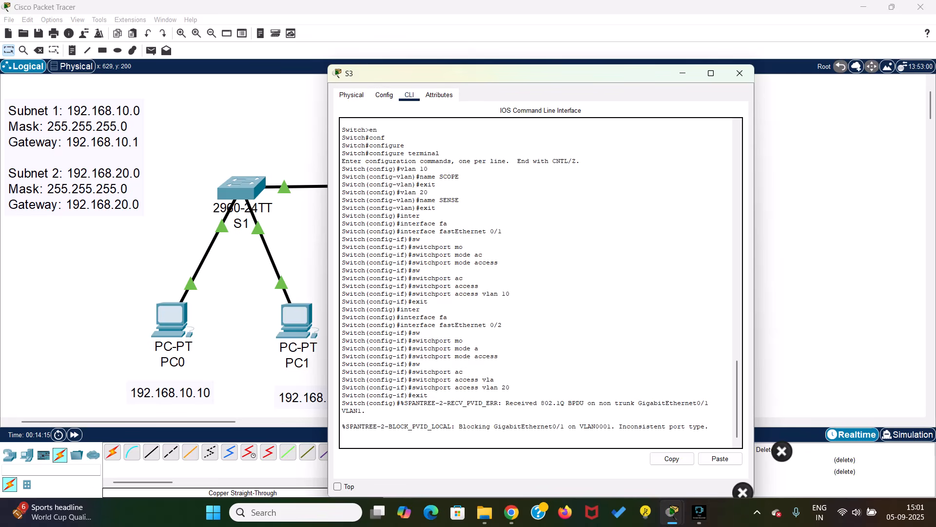
pyautogui.press('Return')
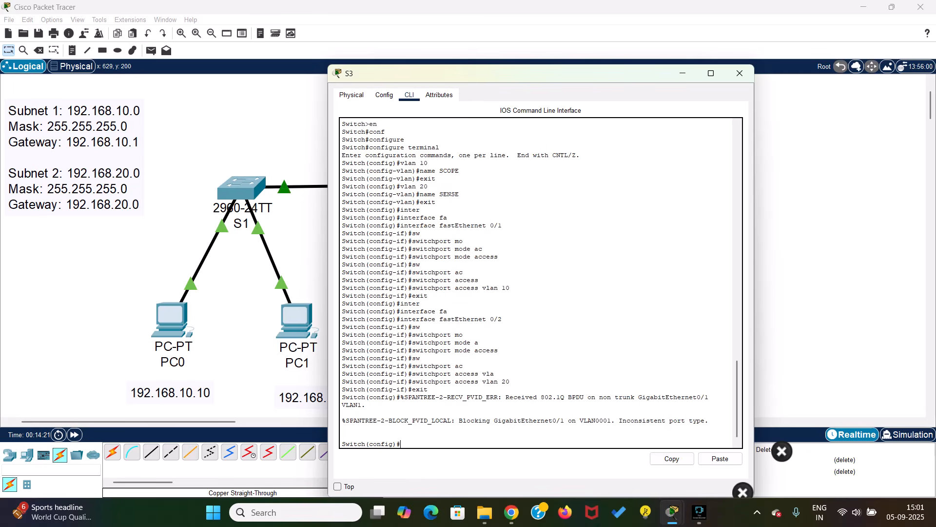
pyautogui.write('in')
pyautogui.press('Tab')
pyautogui.write('g')
pyautogui.press('Tab')
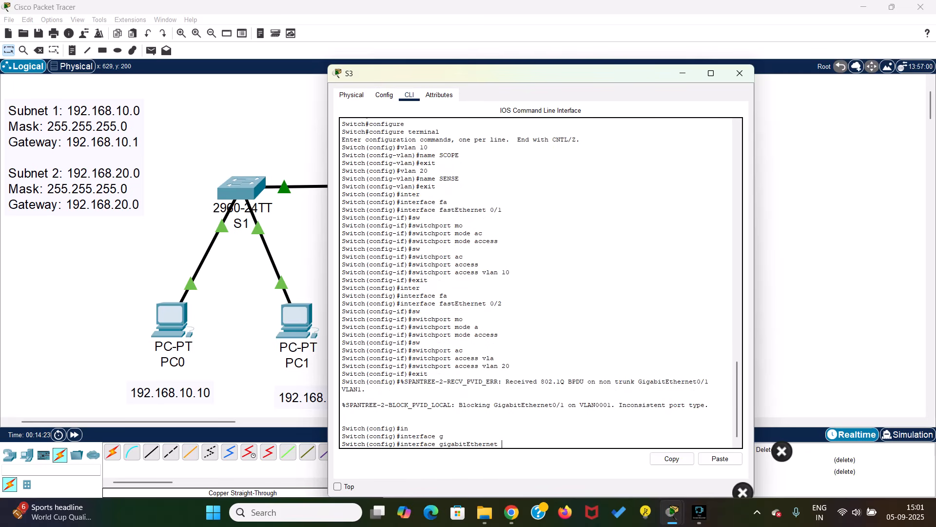
pyautogui.write('0/1')
pyautogui.press('Return')
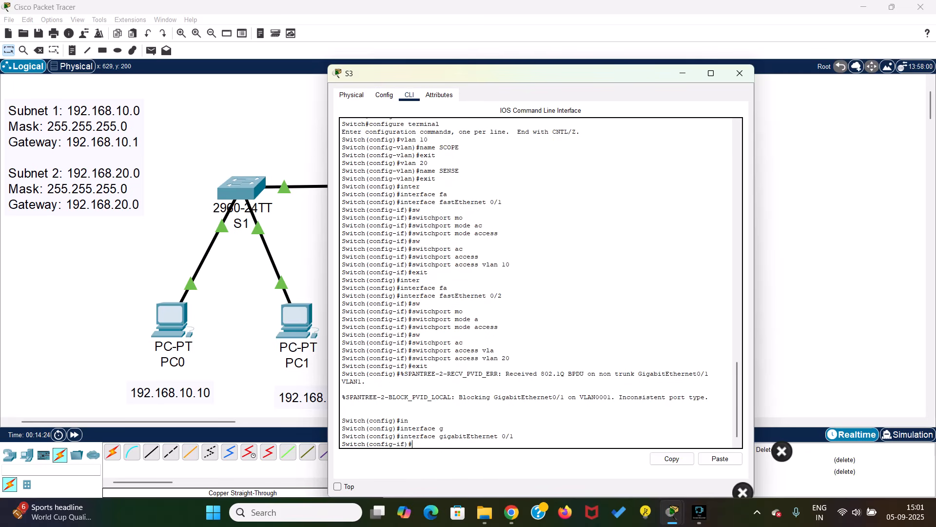
# Set S3's gigabitEthernet 0/1 to trunk mode with switchport mode tr, exit the interface and close the S3 window
pyautogui.write('sw')
pyautogui.press('Tab')
pyautogui.write('mode')
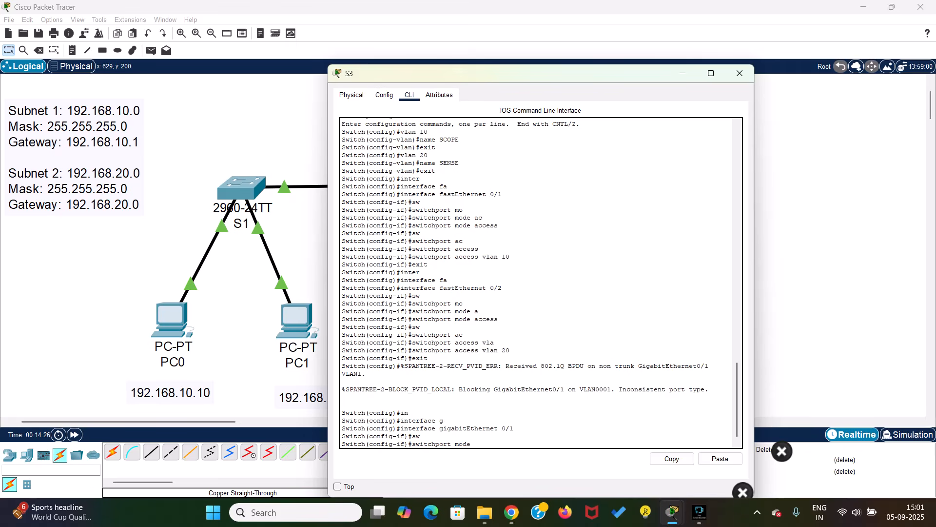
pyautogui.press('Tab')
pyautogui.write('tr')
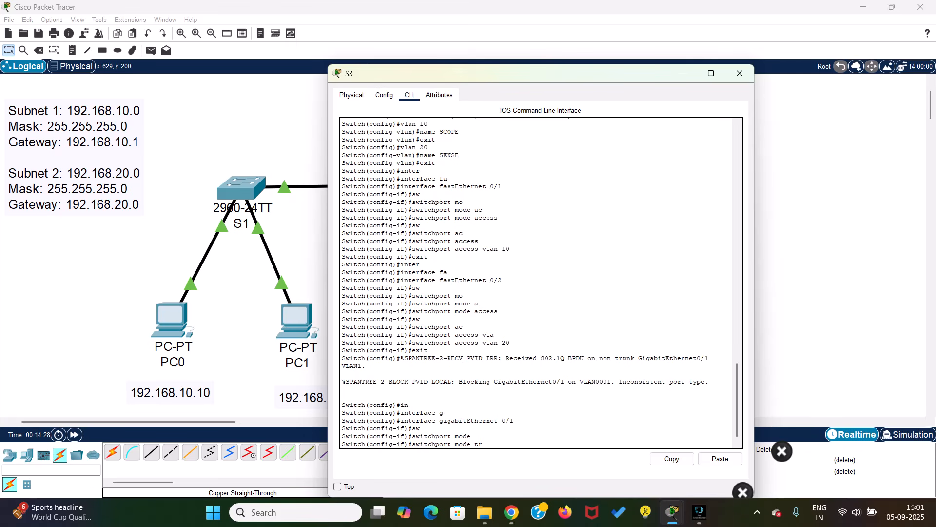
pyautogui.press('Return')
pyautogui.press('Return')
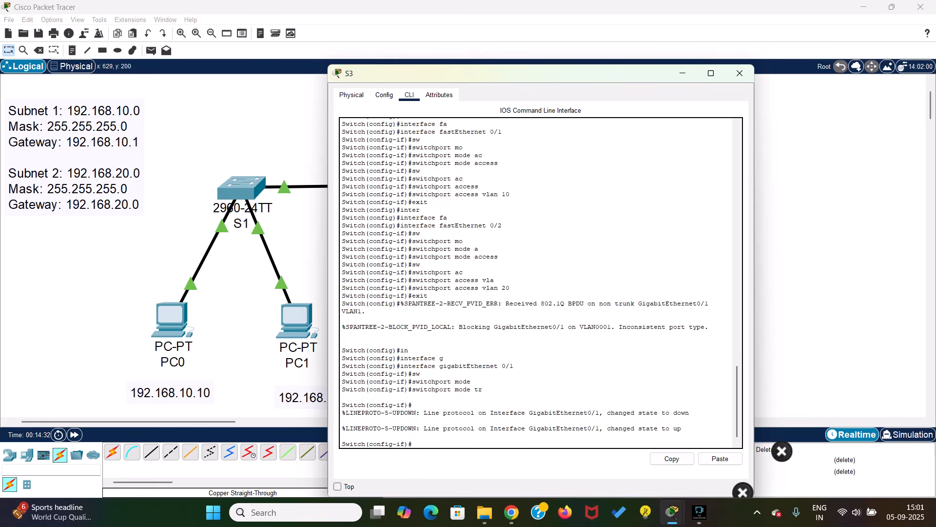
pyautogui.write('exit')
pyautogui.press('Return')
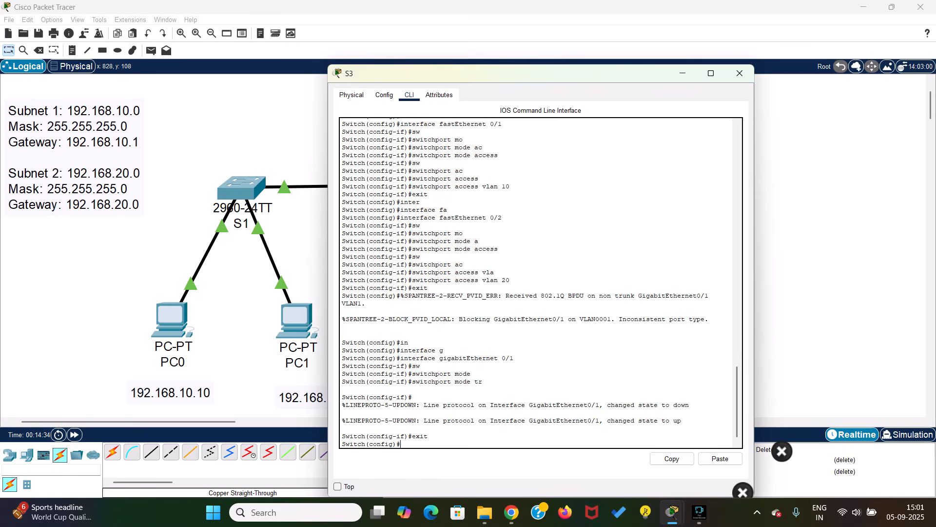
pyautogui.click(740, 73)
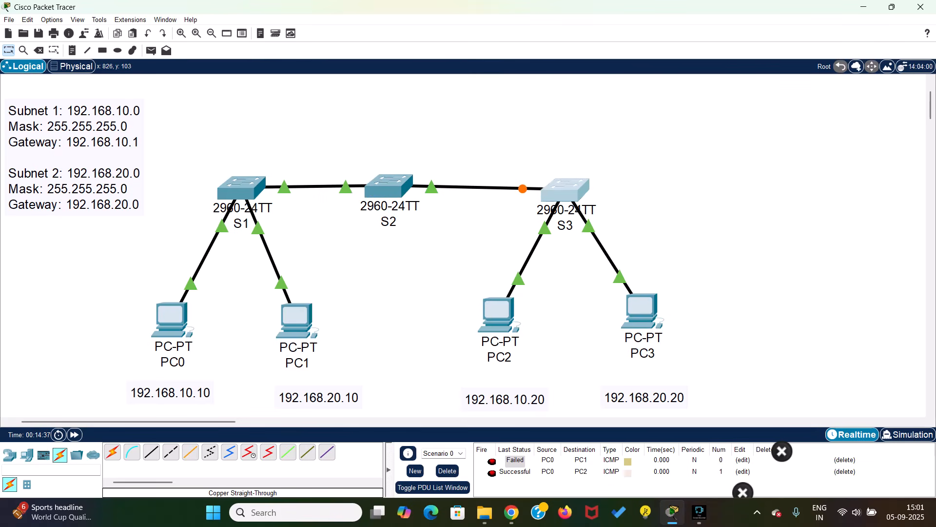
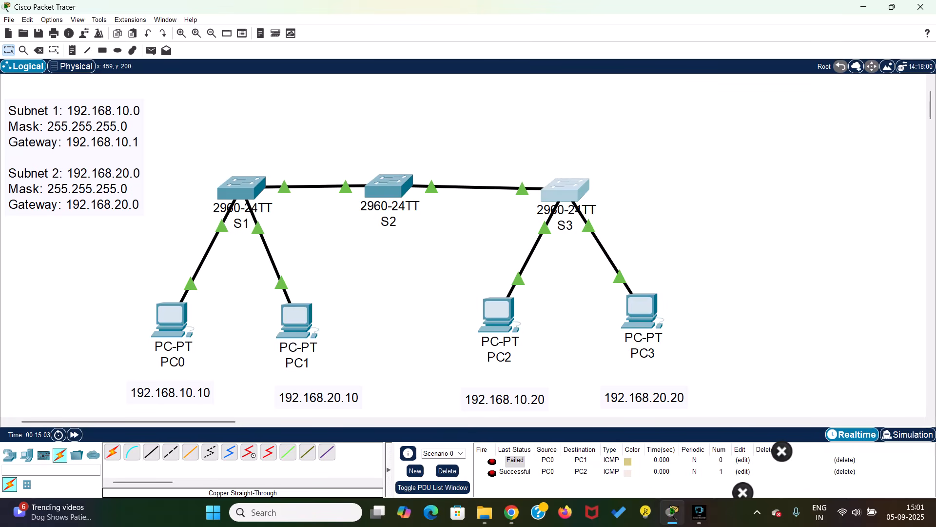
# Open S1's command line, return to privileged mode and run sh vlan br to check the ports of VLANs 10 and 20
pyautogui.moveTo(393, 189)
pyautogui.moveTo(312, 186)
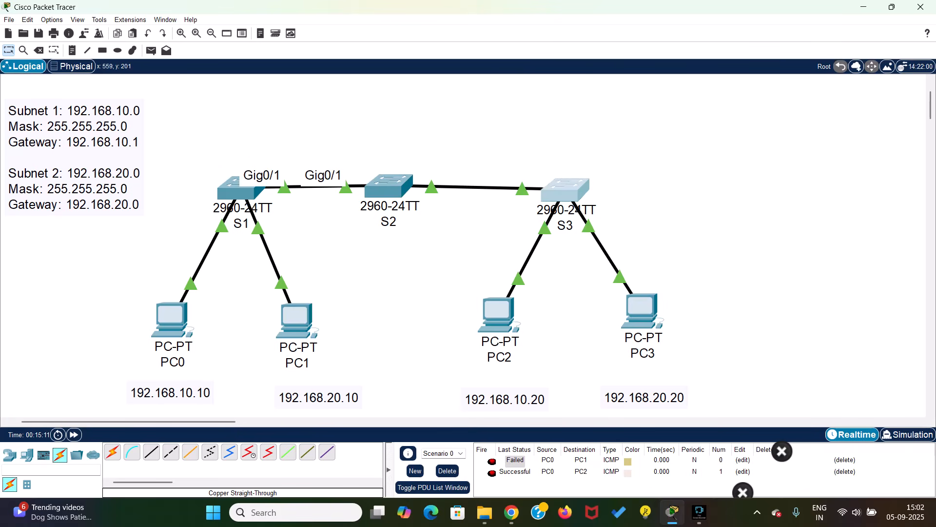
pyautogui.moveTo(477, 186)
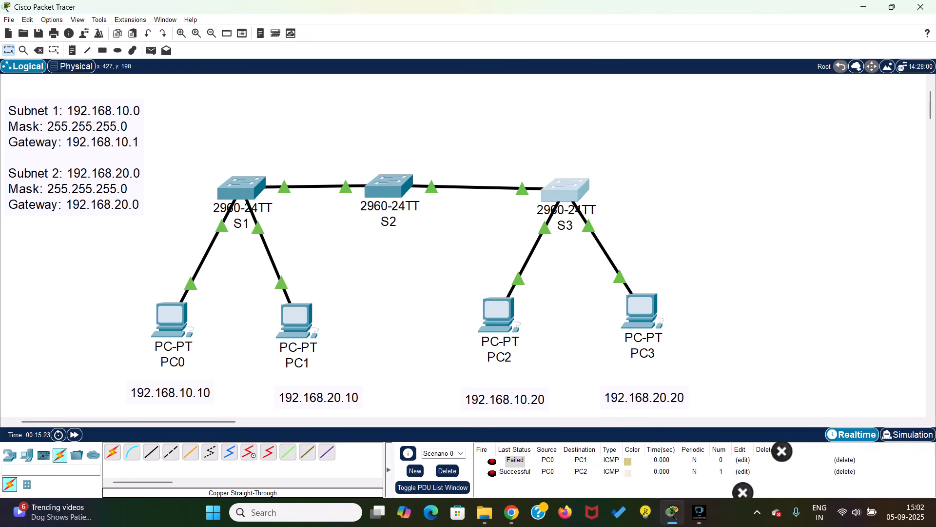
pyautogui.moveTo(372, 191)
pyautogui.click(241, 188)
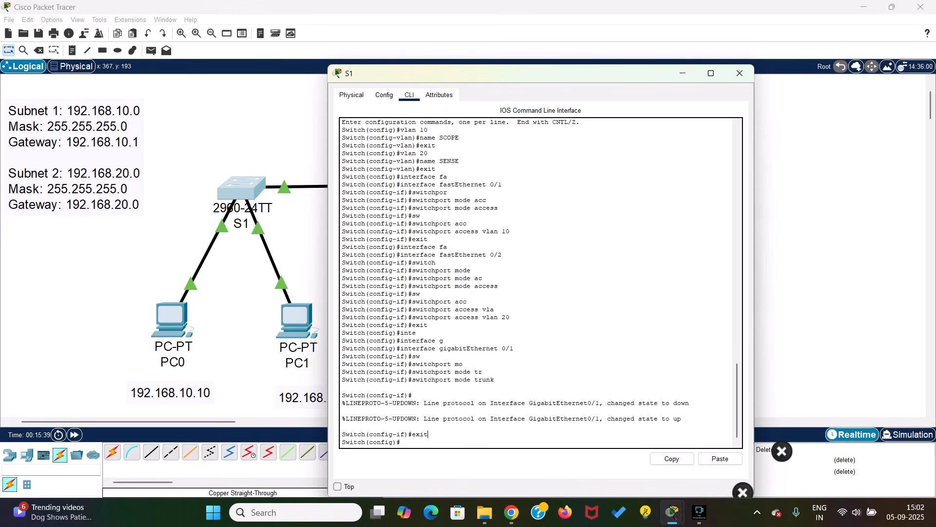
pyautogui.press('Return')
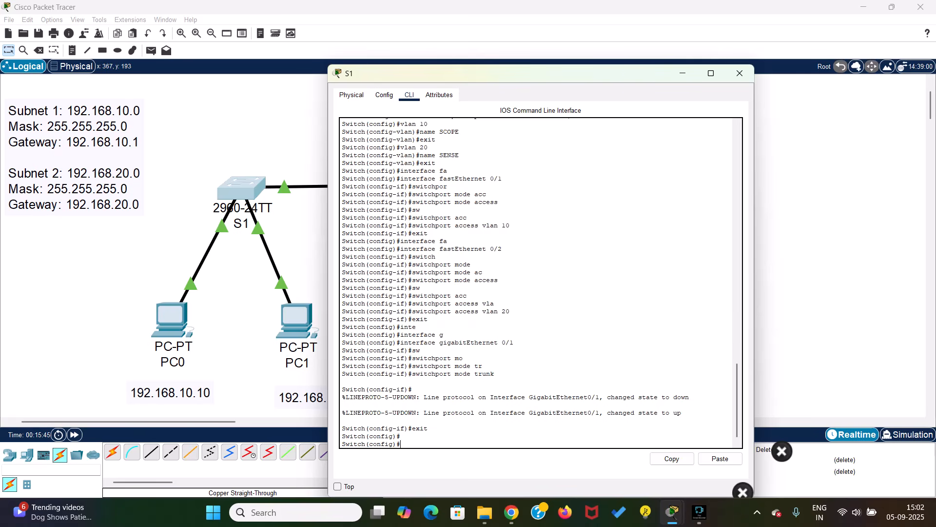
pyautogui.hotkey('ctrl', 'z')
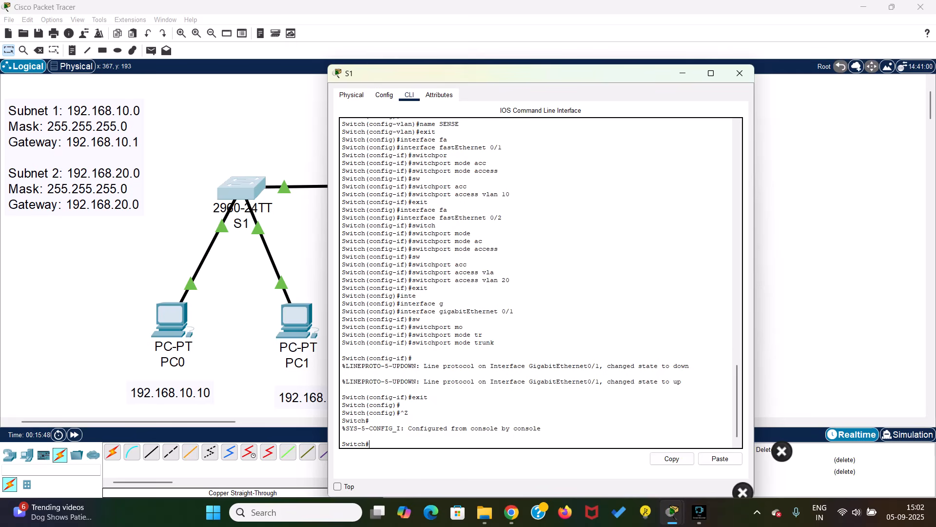
pyautogui.write('sh ')
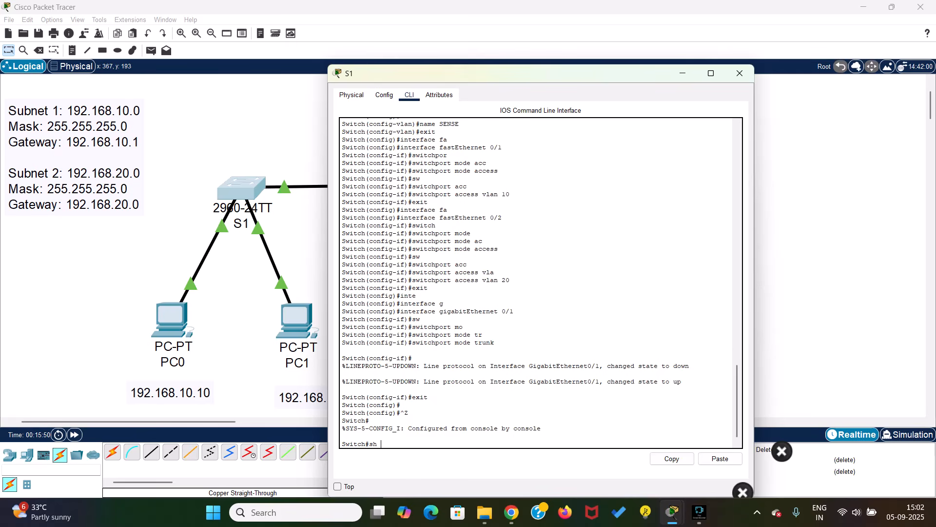
pyautogui.write('vlan br')
pyautogui.press('Return')
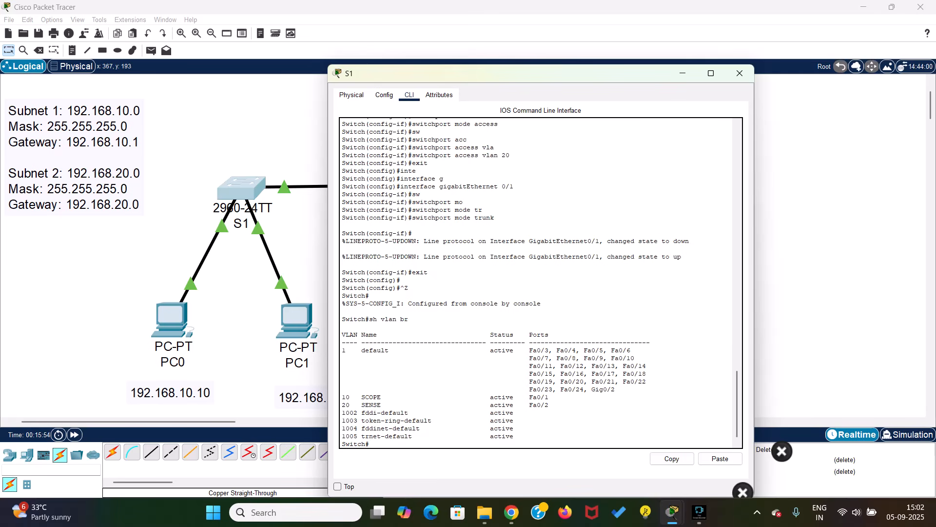
pyautogui.moveTo(530, 396); pyautogui.dragTo(550, 405)
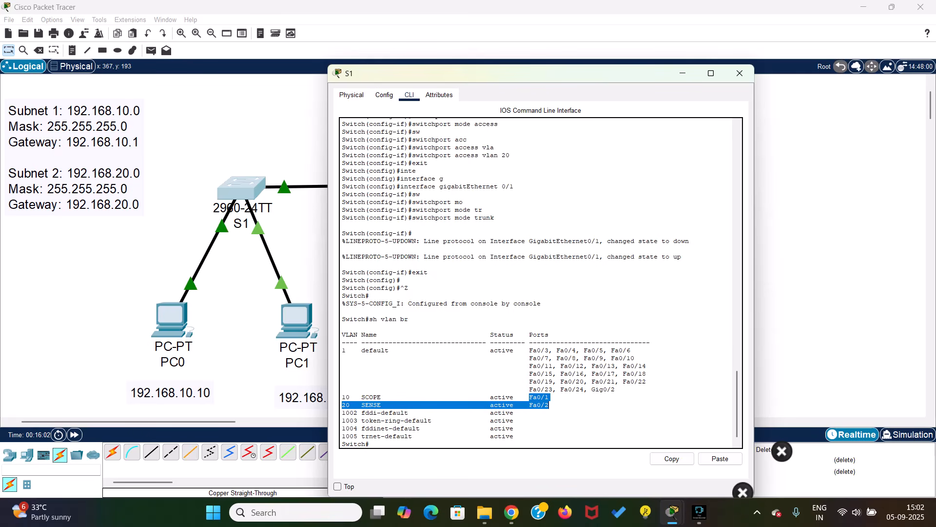
pyautogui.moveTo(342, 397)
pyautogui.mouseDown()
pyautogui.moveTo(617, 389)
pyautogui.moveTo(432, 412)
pyautogui.moveTo(342, 405)
pyautogui.mouseUp()
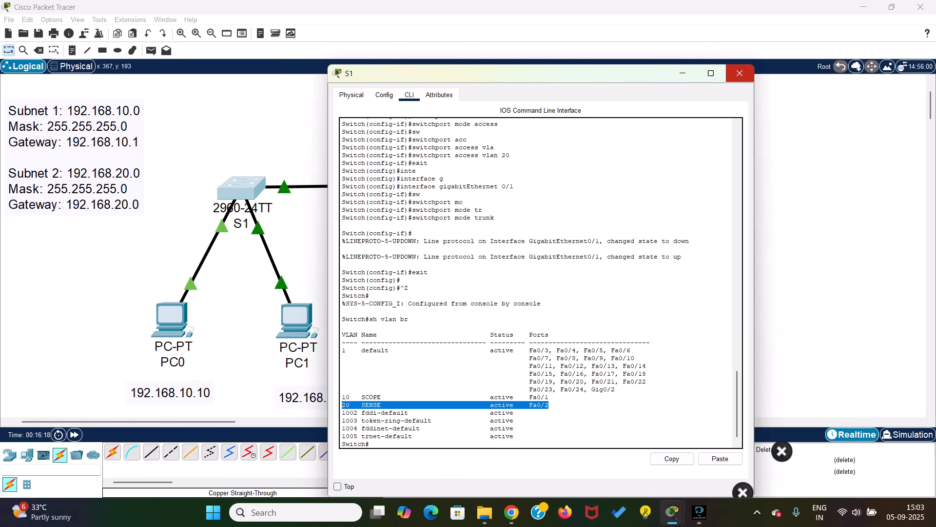
# Run show interfaces trunk on S1, check gigabitEthernet 0/1's trunk details and close the S1 window
pyautogui.press('Return')
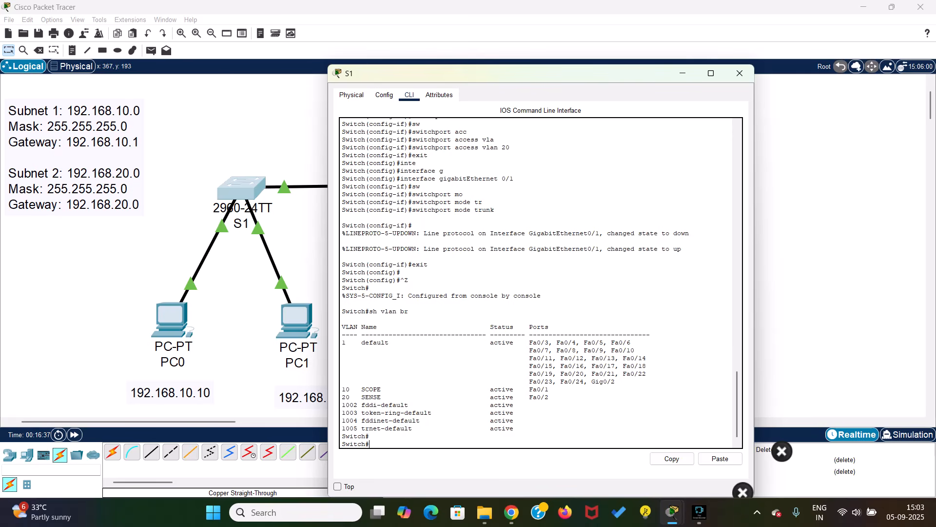
pyautogui.write('sh')
pyautogui.press('Tab')
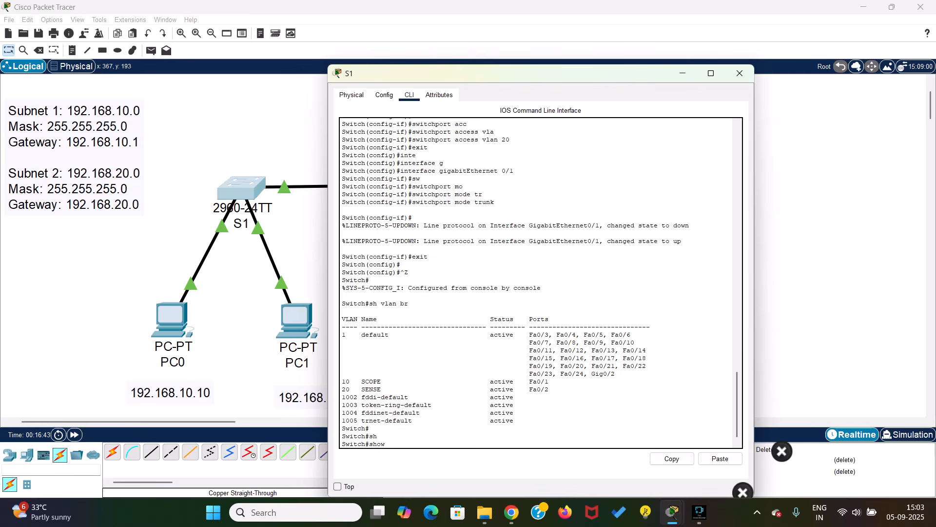
pyautogui.write('t')
pyautogui.press('Tab')
pyautogui.write('r')
pyautogui.press('Tab')
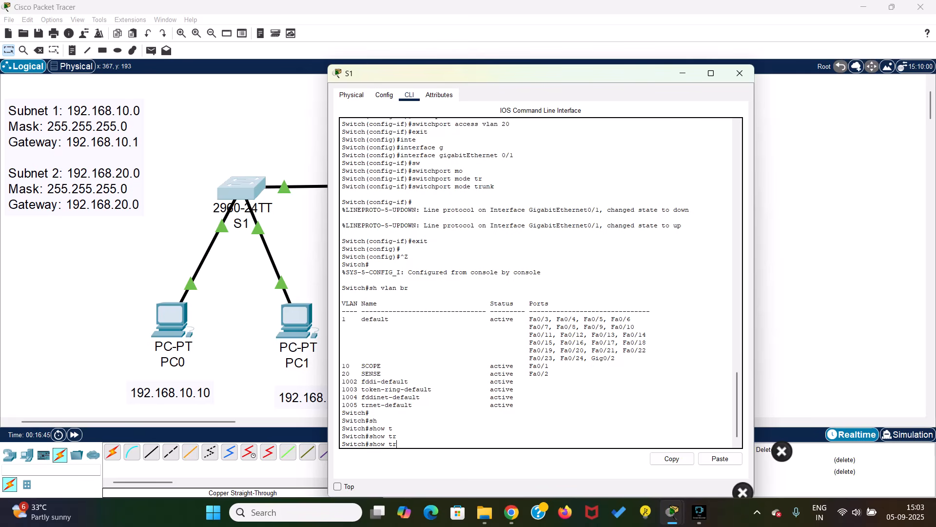
pyautogui.press('BackSpace')
pyautogui.press('BackSpace')
pyautogui.write('in')
pyautogui.press('Tab')
pyautogui.write('tr')
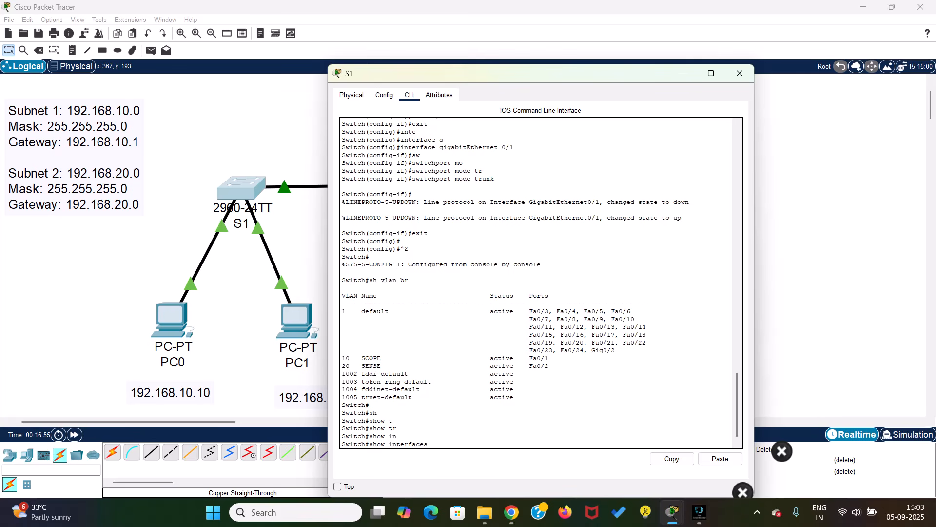
pyautogui.write('u')
pyautogui.press('Tab')
pyautogui.press('Return')
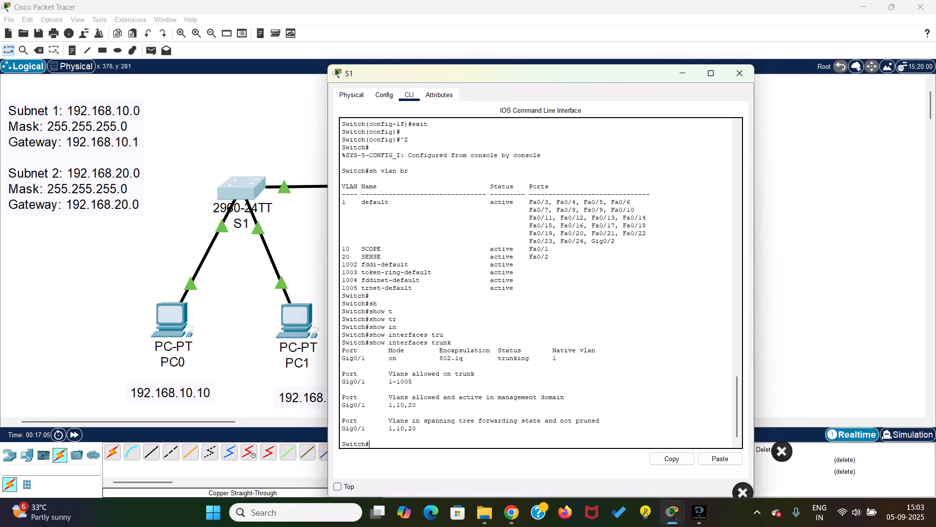
pyautogui.moveTo(385, 358); pyautogui.dragTo(557, 358)
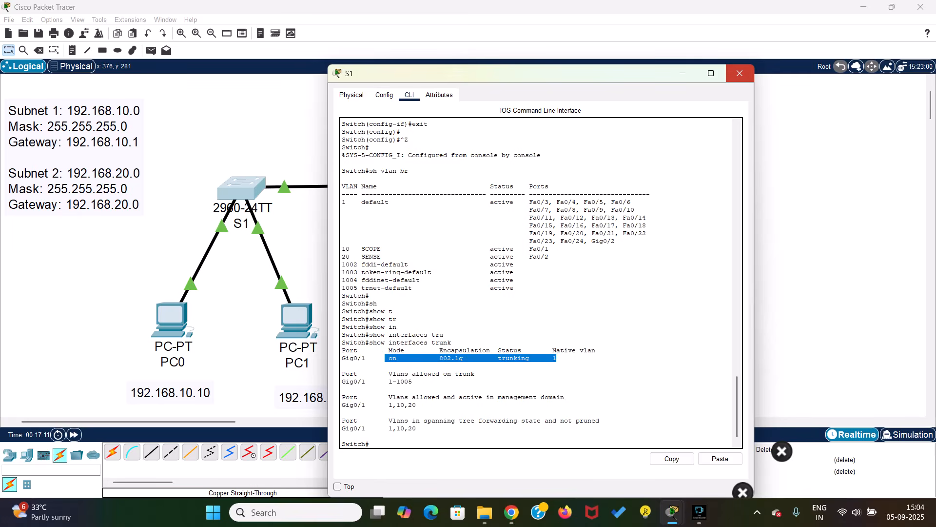
pyautogui.click(740, 74)
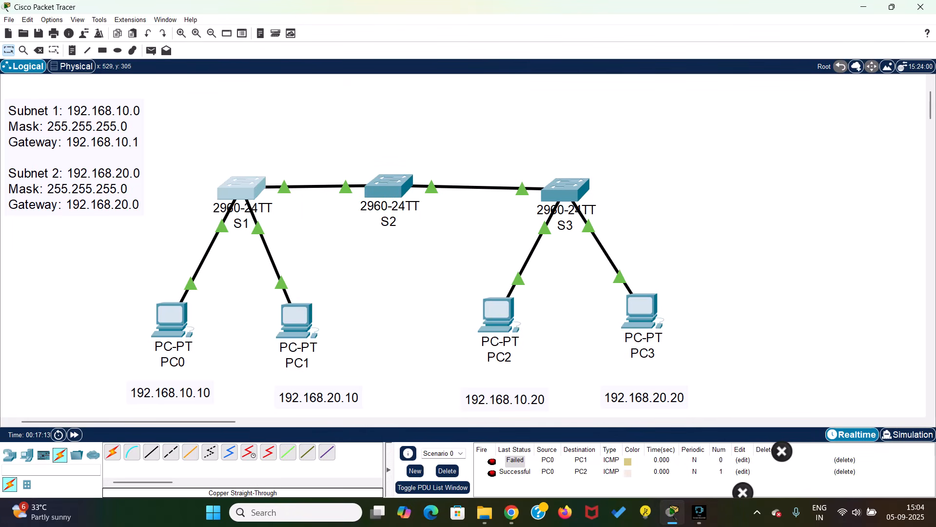
# Open PC0's command prompt and ping PC1 at 192.168.20.10 to test connectivity between the two VLANs
pyautogui.click(172, 320)
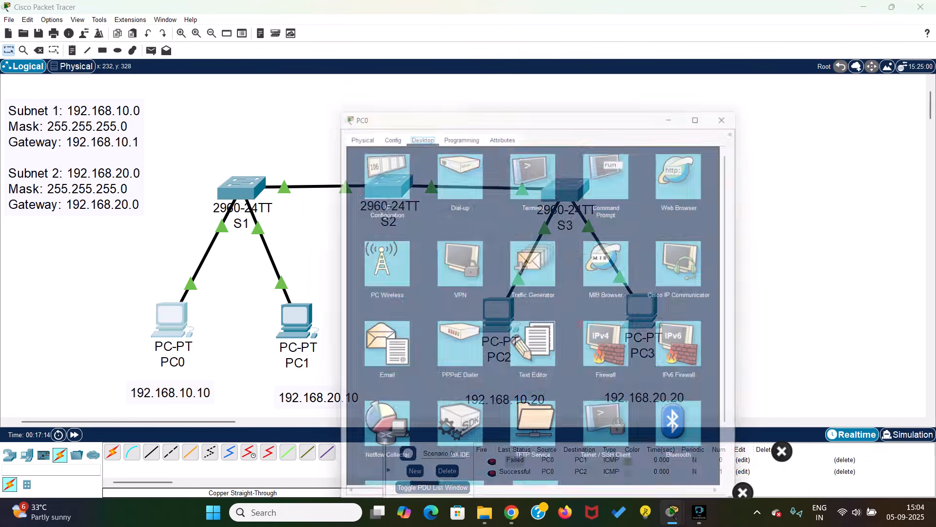
pyautogui.click(614, 134)
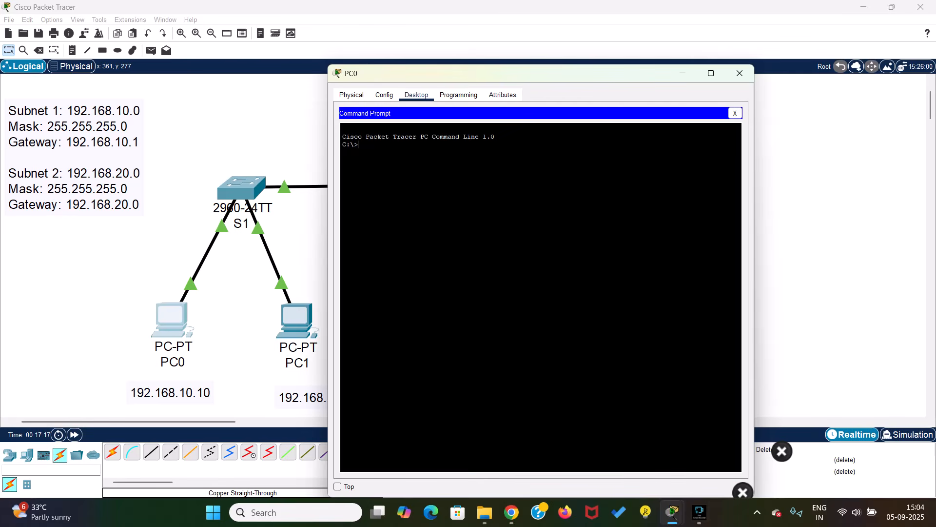
pyautogui.write('ping 192.168.')
pyautogui.moveTo(547, 82); pyautogui.dragTo(628, 67)
pyautogui.write('20.10')
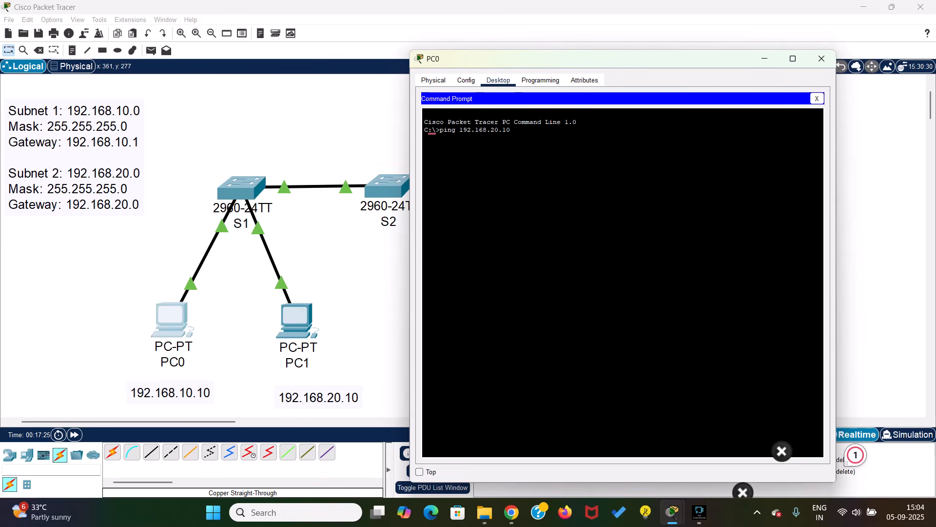
pyautogui.press('Return')
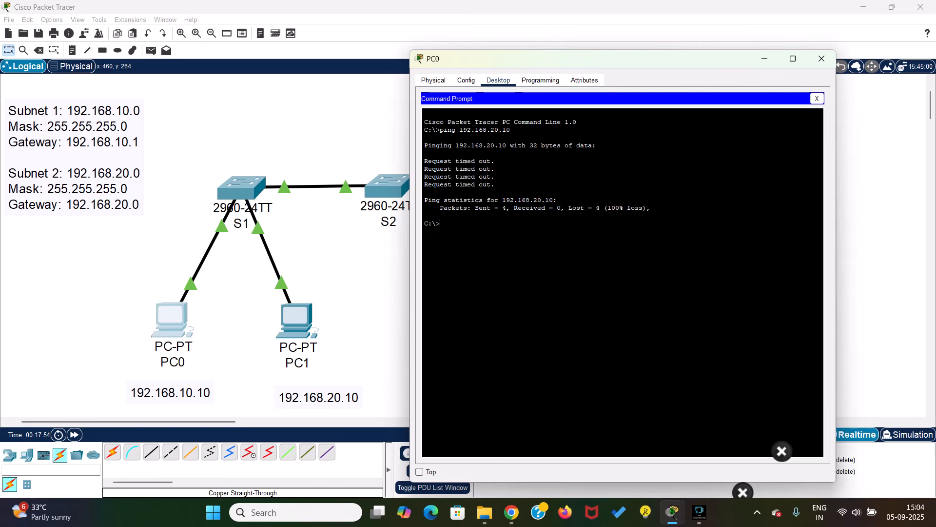
# Ping PC2 at 192.168.10.20 from PC0 to test connectivity within the same VLAN and close the PC0 window
pyautogui.press('Up')
pyautogui.press('Left')
pyautogui.press('Left')
pyautogui.press('Left')
pyautogui.press('Left')
pyautogui.press('BackSpace')
pyautogui.write('1')
pyautogui.press('Right')
pyautogui.press('Right')
pyautogui.press('Right')
pyautogui.press('BackSpace')
pyautogui.write('2')
pyautogui.moveTo(487, 58); pyautogui.dragTo(632, 30)
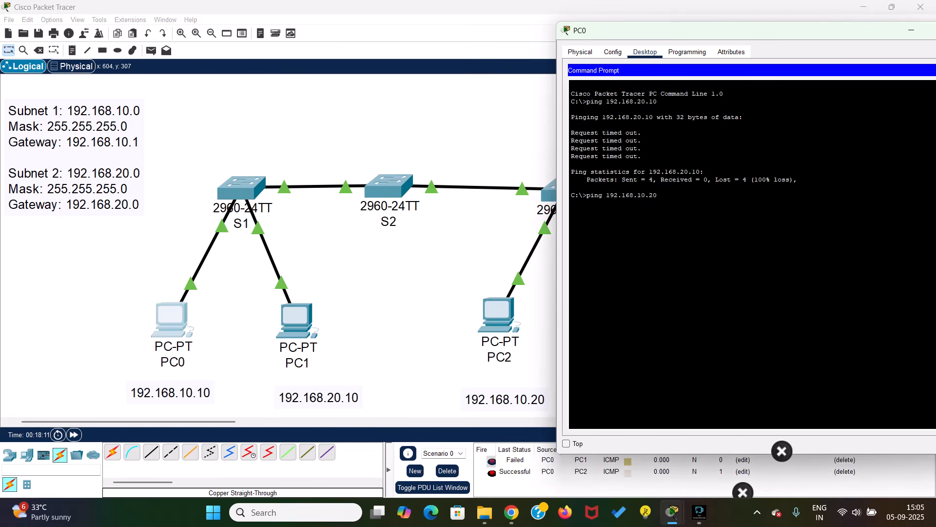
pyautogui.press('Return')
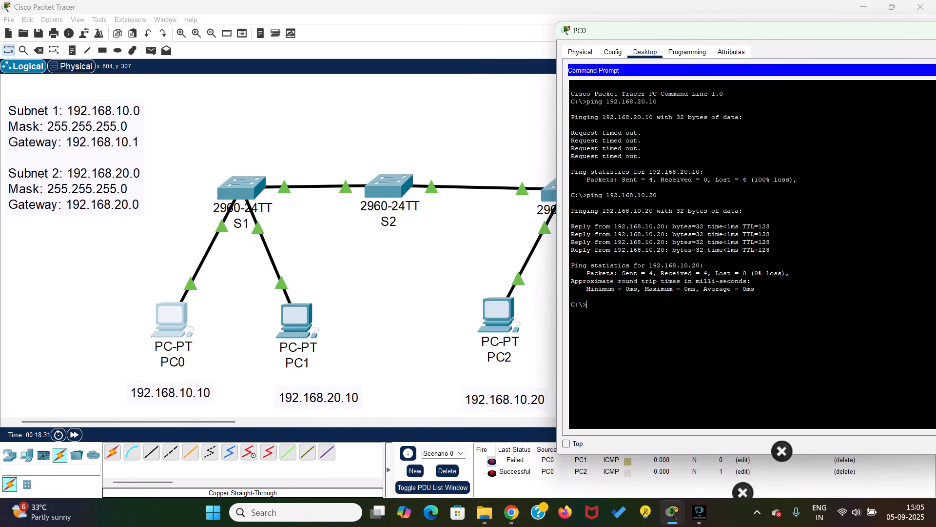
pyautogui.moveTo(683, 30); pyautogui.dragTo(531, 44)
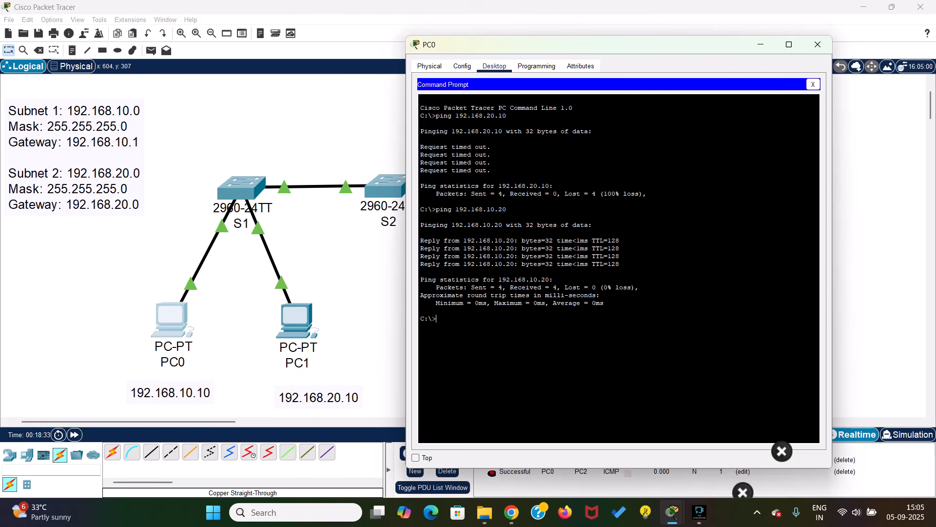
pyautogui.click(817, 45)
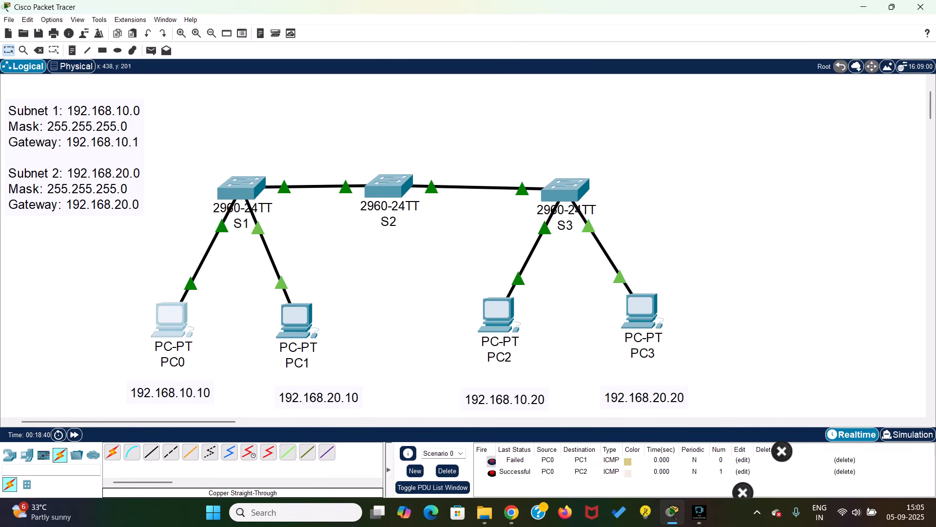
# Add a 1941 router above switch S2 and rename it R0
pyautogui.moveTo(386, 189)
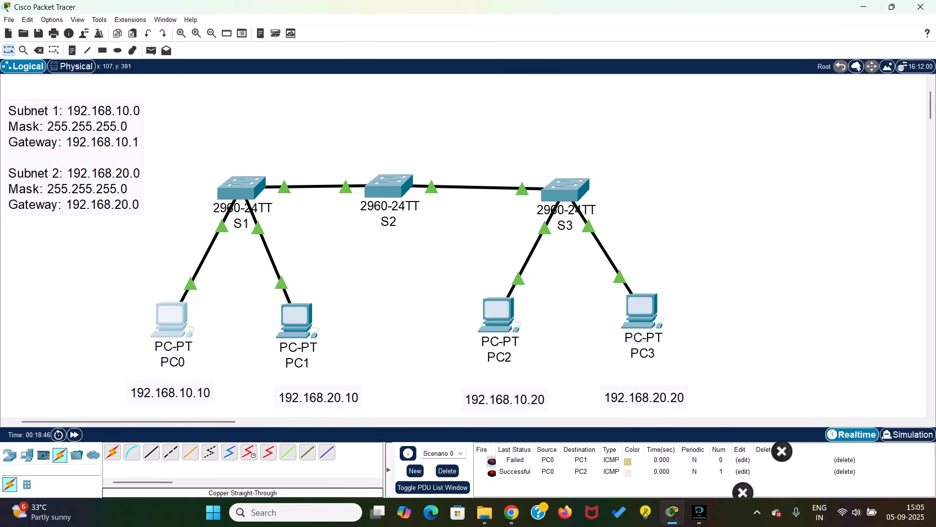
pyautogui.click(9, 455)
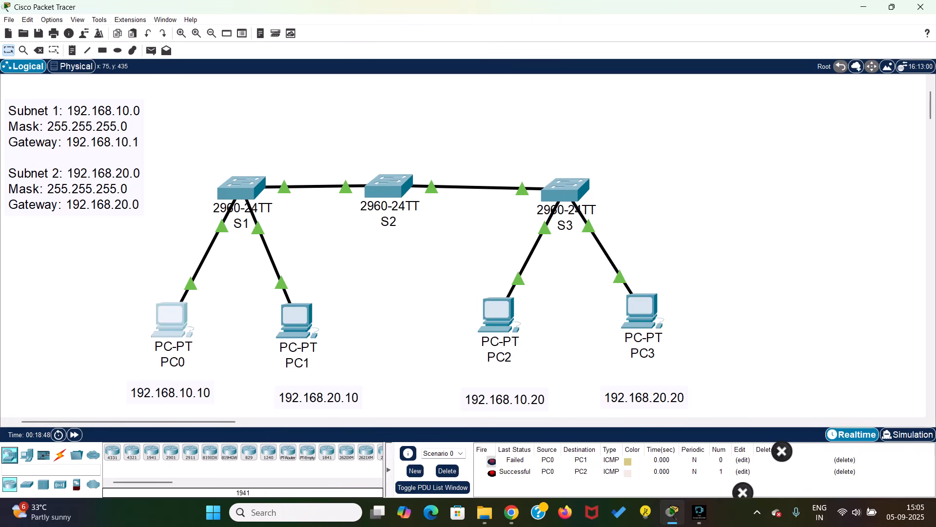
pyautogui.click(152, 452)
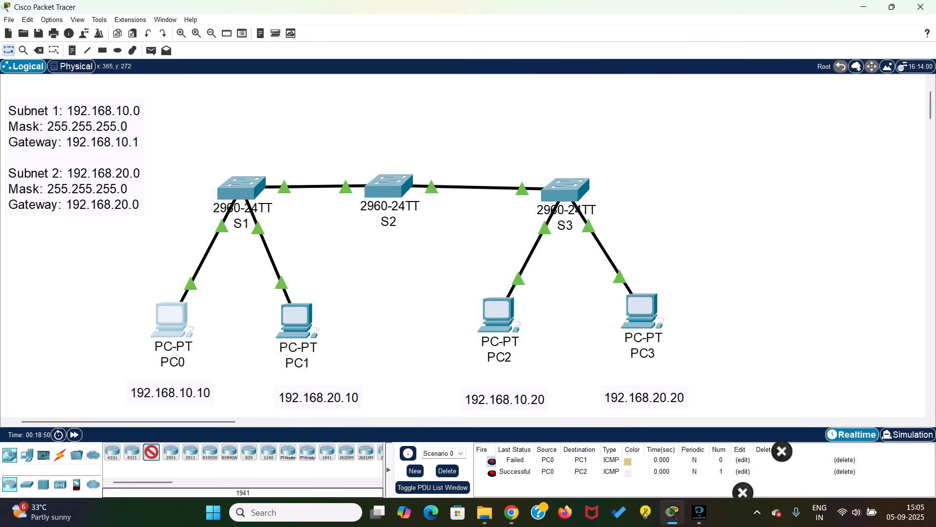
pyautogui.moveTo(151, 451); pyautogui.dragTo(390, 96)
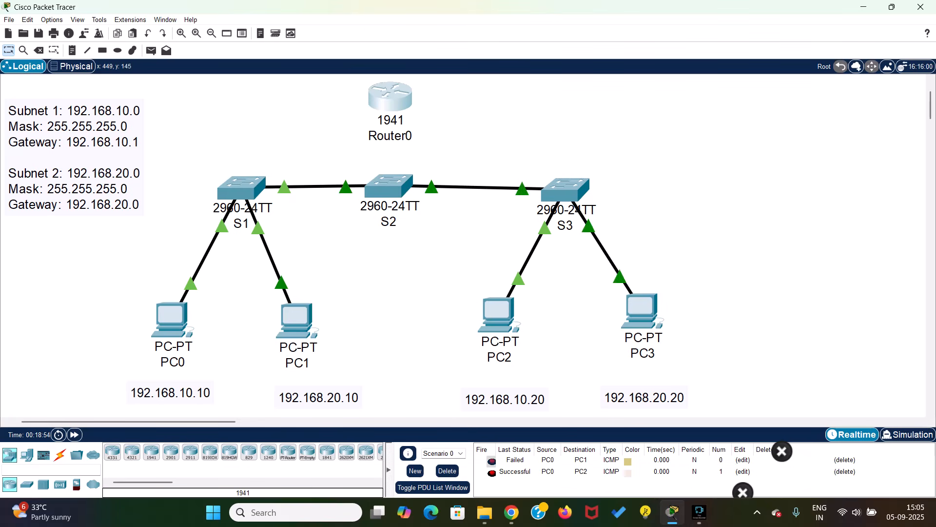
pyautogui.click(390, 136)
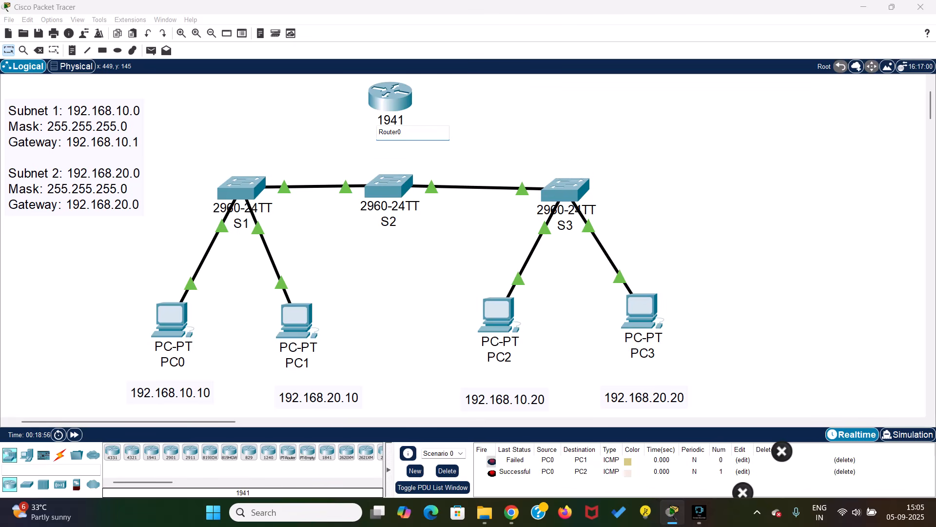
pyautogui.press('Delete')
pyautogui.press('Delete')
pyautogui.press('Delete')
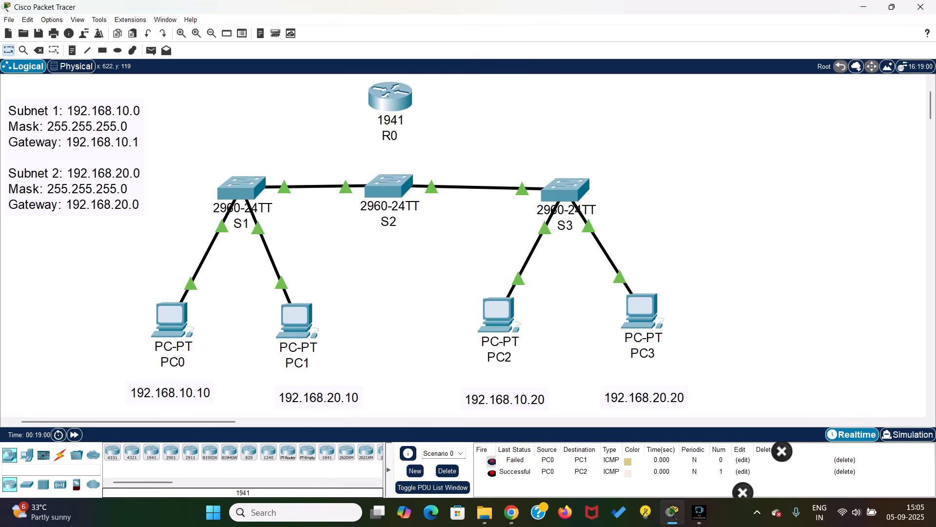
pyautogui.press('Return')
# Connect R0's GigabitEthernet0/0 to S2's FastEthernet0/1 with a Copper Straight-Through cable
pyautogui.click(60, 455)
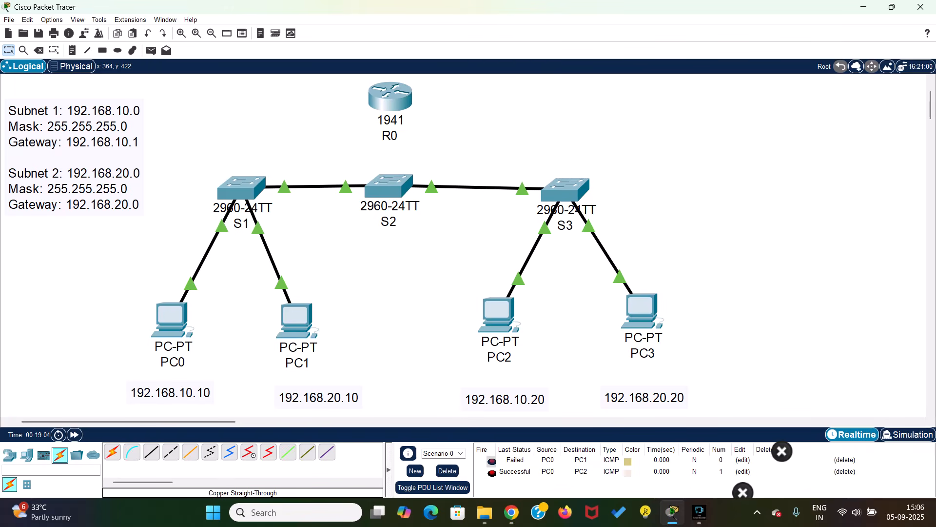
pyautogui.click(151, 452)
pyautogui.click(393, 97)
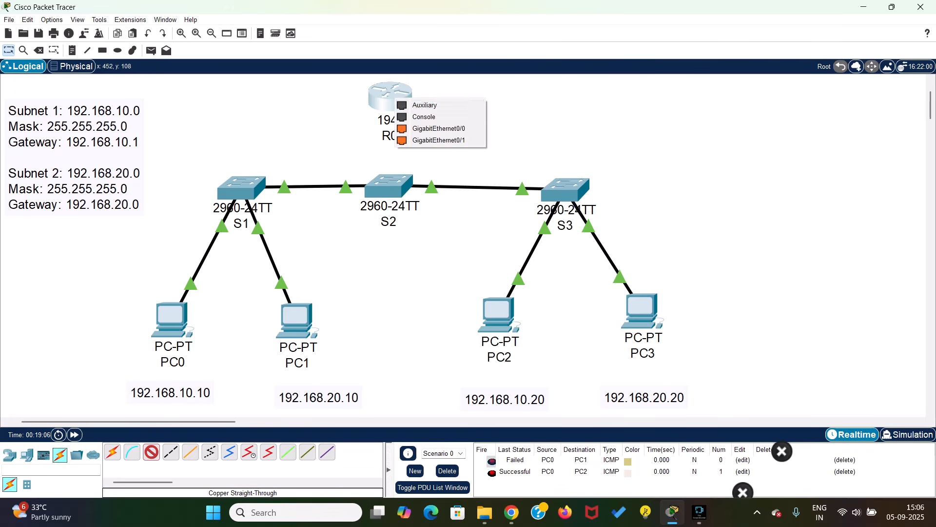
pyautogui.click(439, 128)
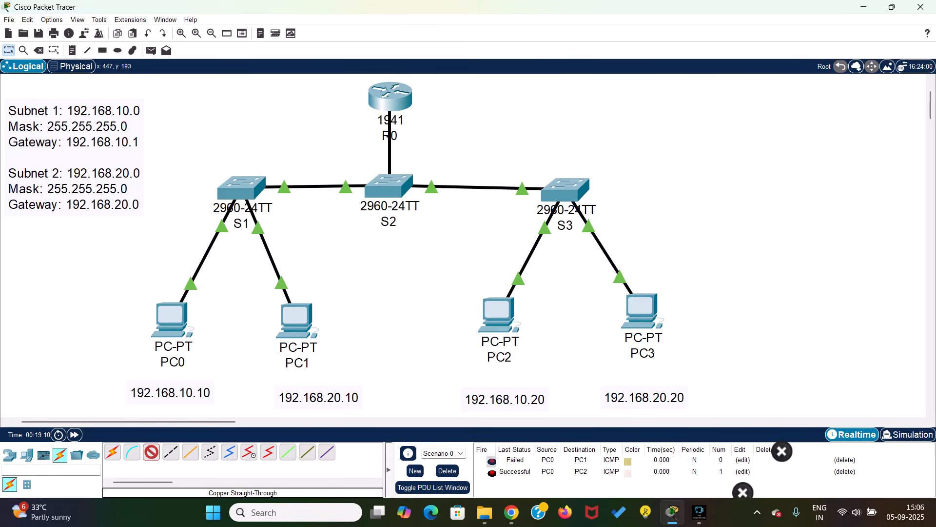
pyautogui.click(390, 184)
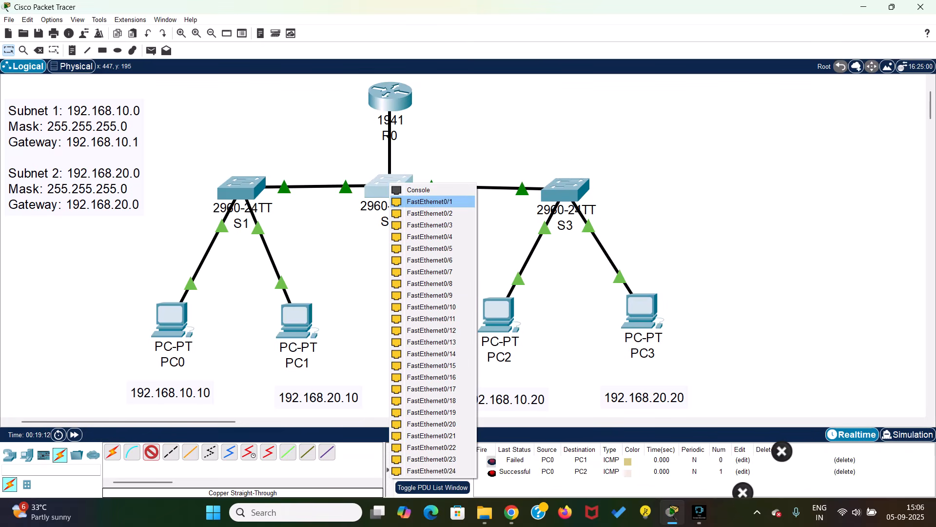
pyautogui.click(429, 202)
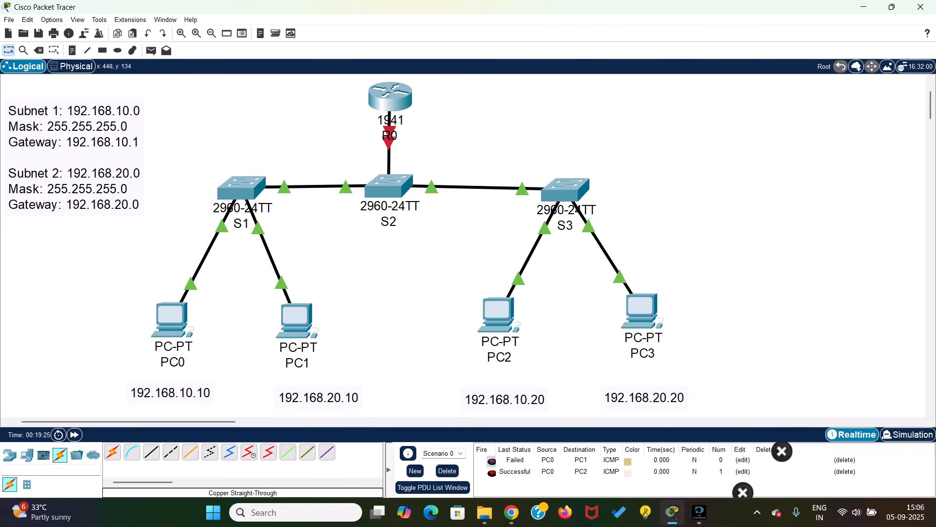
# Open S2's command line and enter configuration mode for interface fastEthernet 0/1
pyautogui.moveTo(388, 184)
pyautogui.click(389, 185)
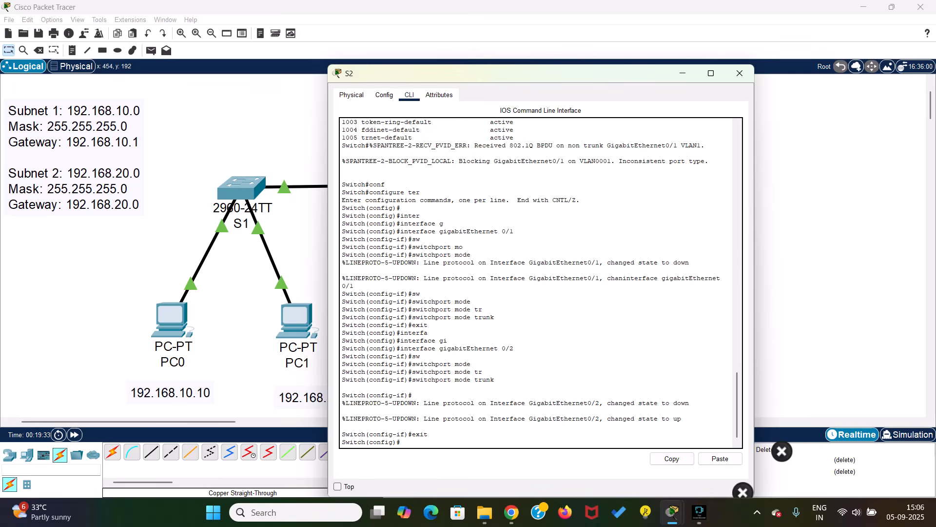
pyautogui.write('inte')
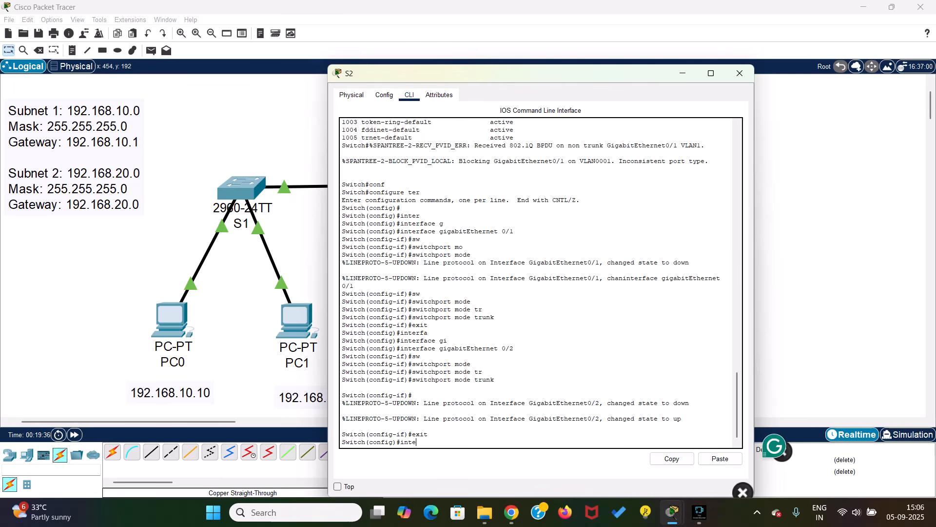
pyautogui.press('Tab')
pyautogui.write('fa')
pyautogui.press('Tab')
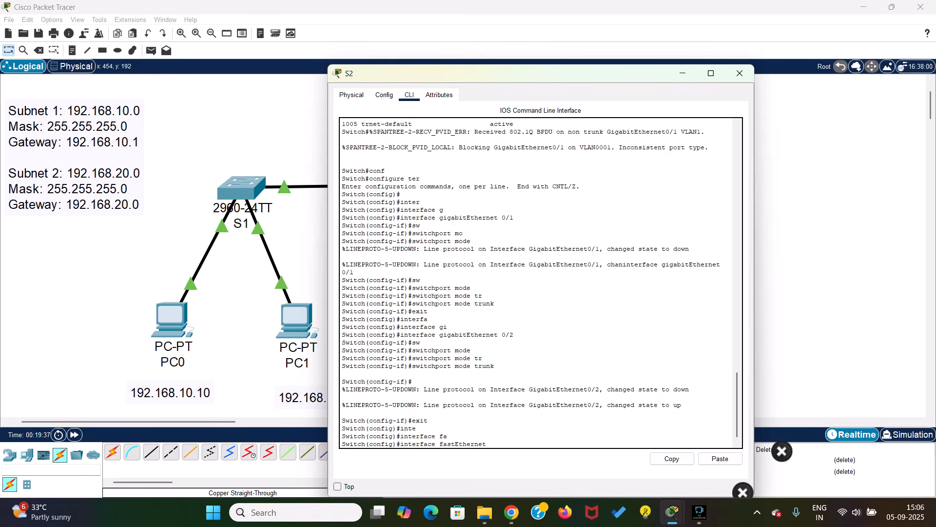
pyautogui.write('0/1')
pyautogui.press('Return')
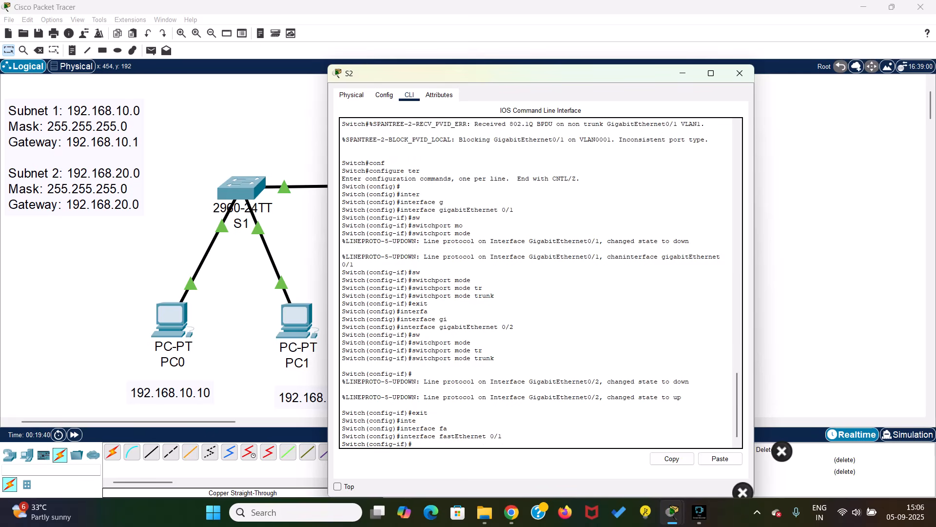
# Set S2's fastEthernet 0/1 to trunk mode with switchport mode trunk, exit the interface and close the S2 window
pyautogui.write('sw')
pyautogui.press('Tab')
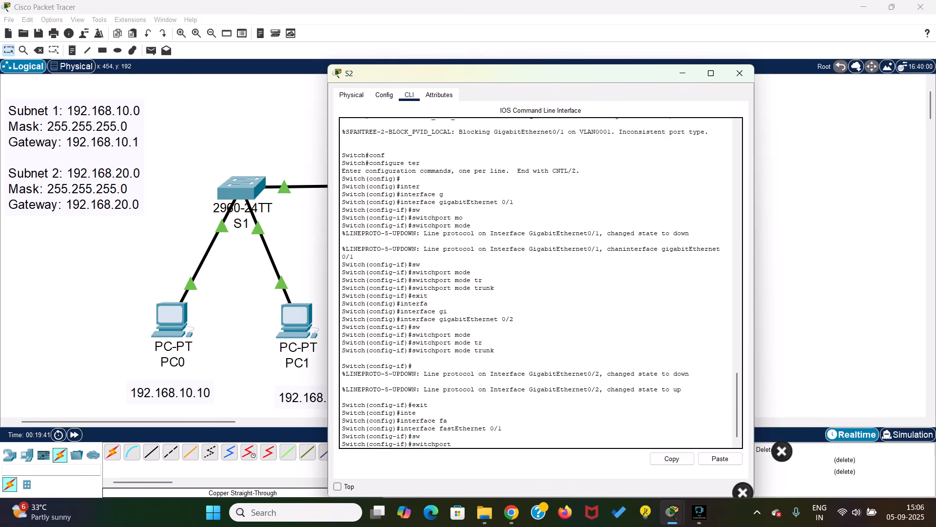
pyautogui.write('mo')
pyautogui.press('Tab')
pyautogui.write('tr')
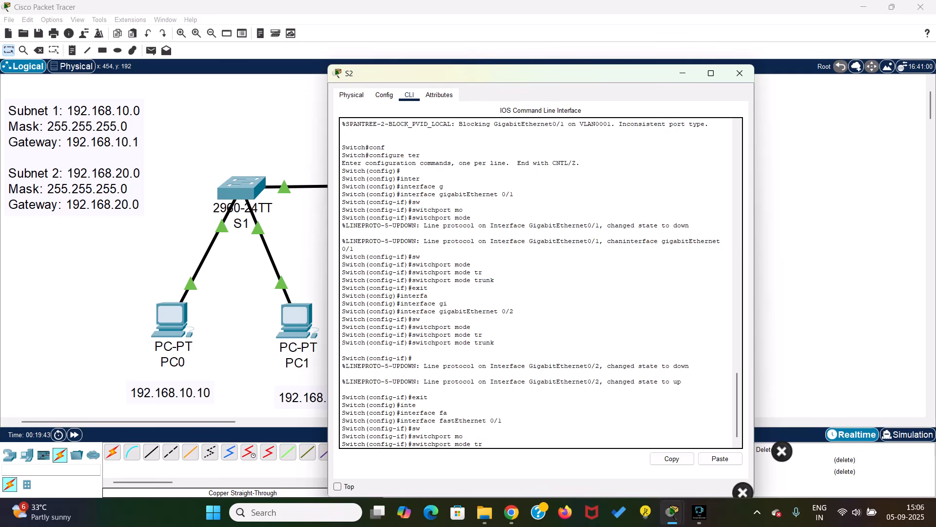
pyautogui.press('Tab')
pyautogui.press('Return')
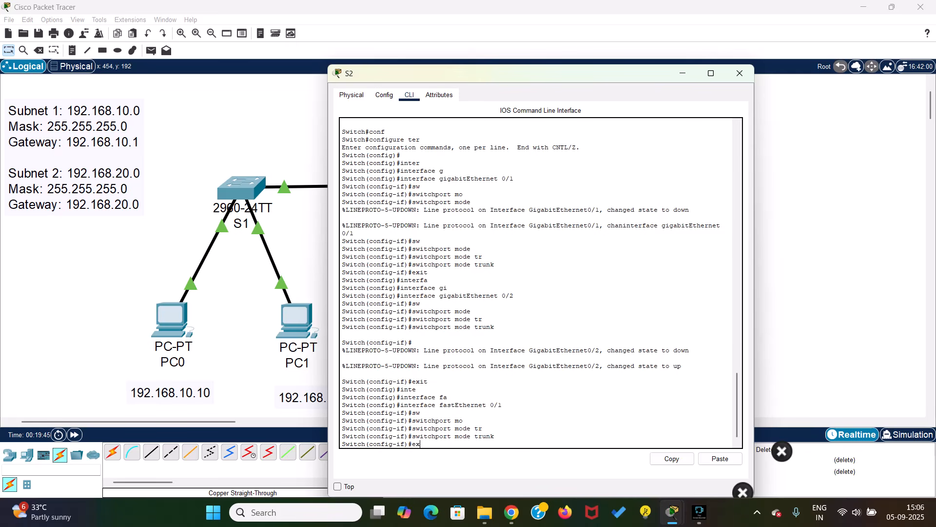
pyautogui.write('exit')
pyautogui.press('Return')
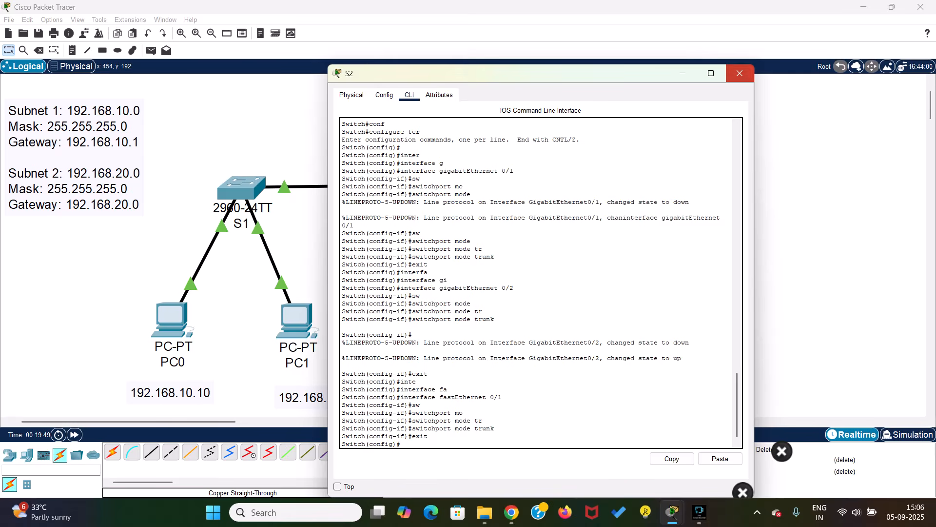
pyautogui.click(740, 73)
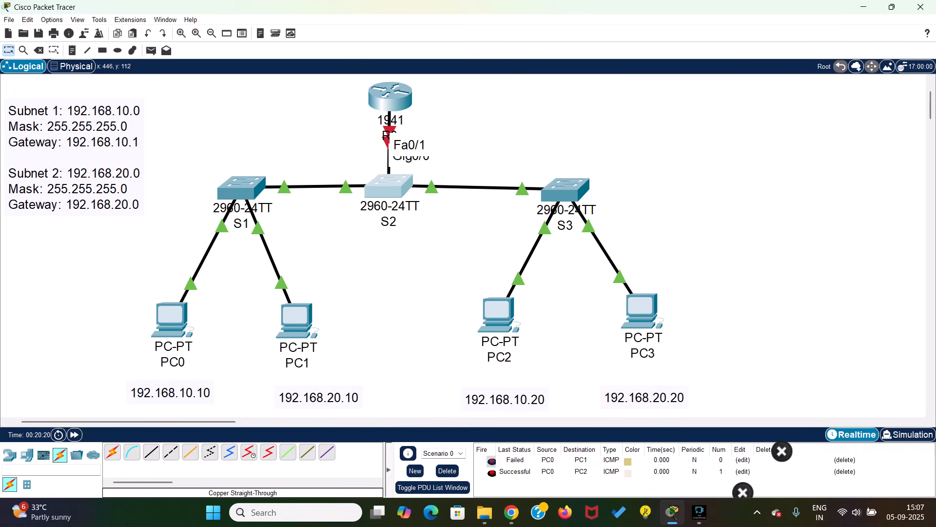
# Open router R0's command line, answer no to the initial configuration dialog and bring up the router prompt
pyautogui.moveTo(388, 137)
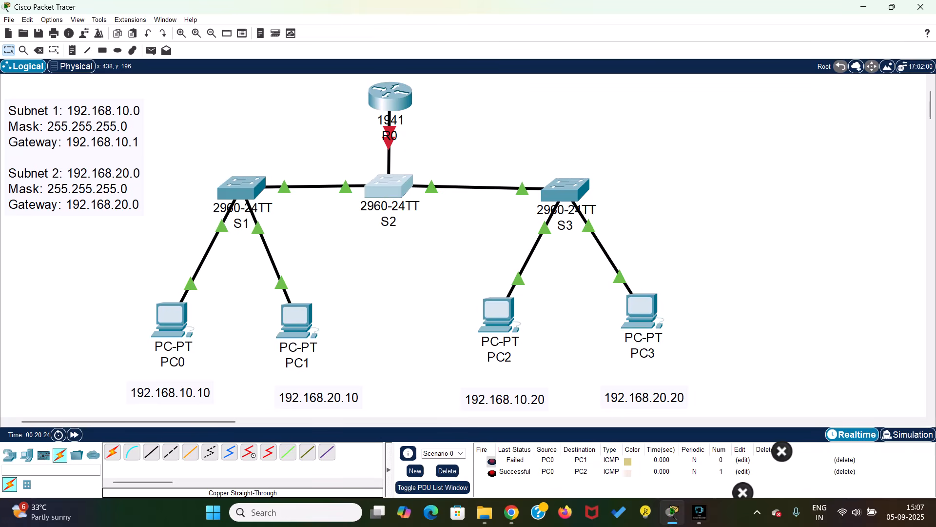
pyautogui.moveTo(383, 191)
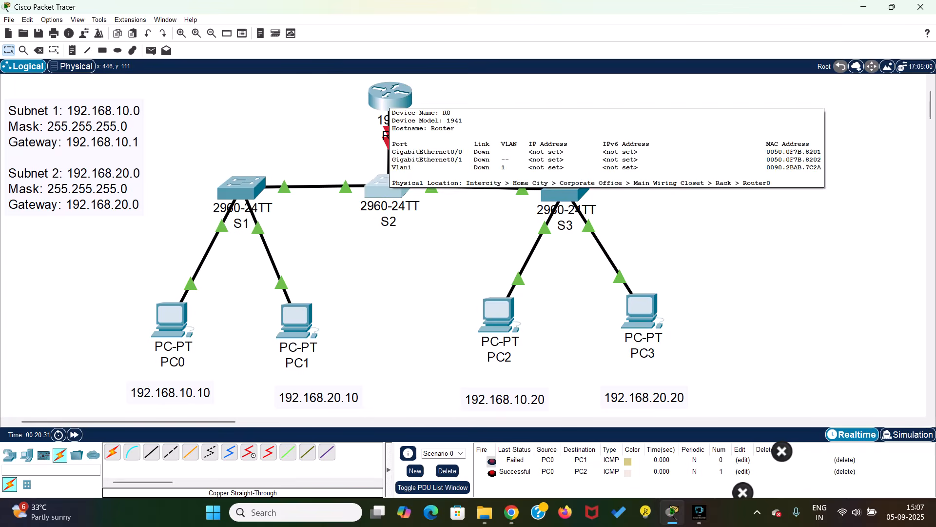
pyautogui.click(390, 97)
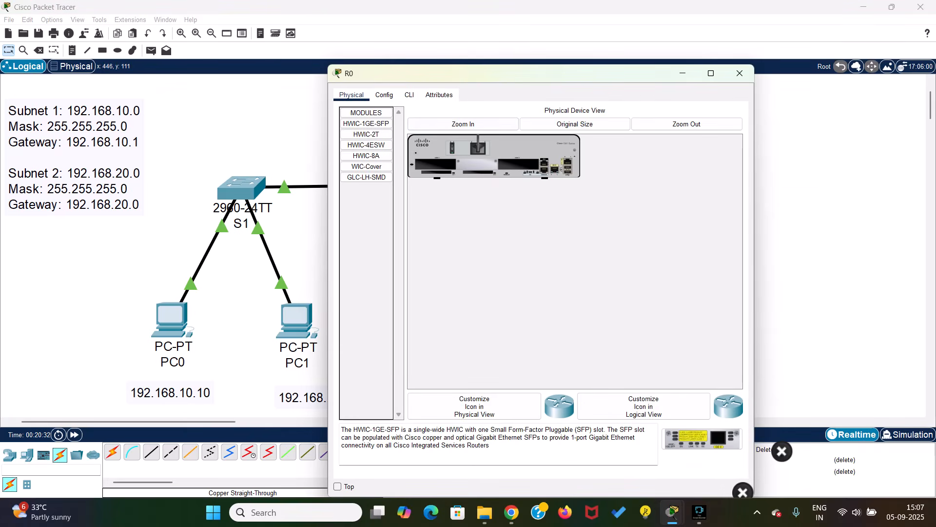
pyautogui.click(409, 94)
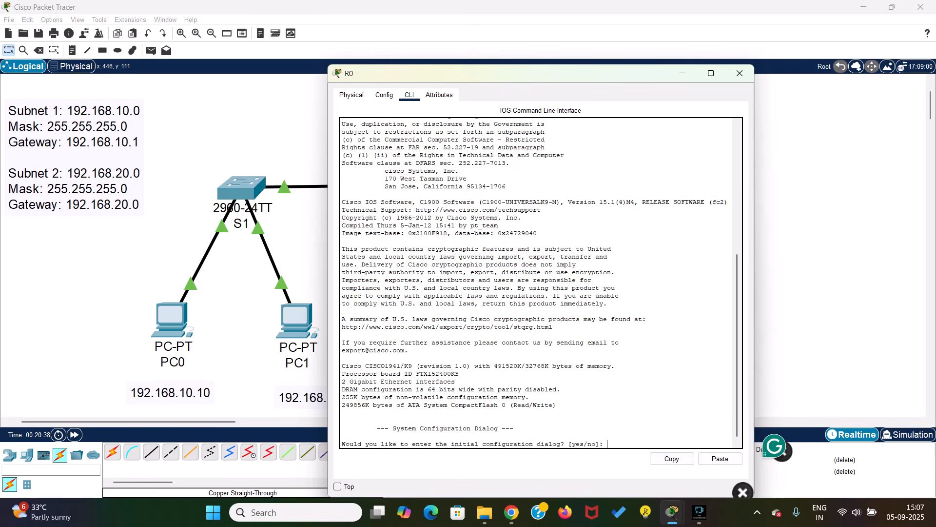
pyautogui.write('no')
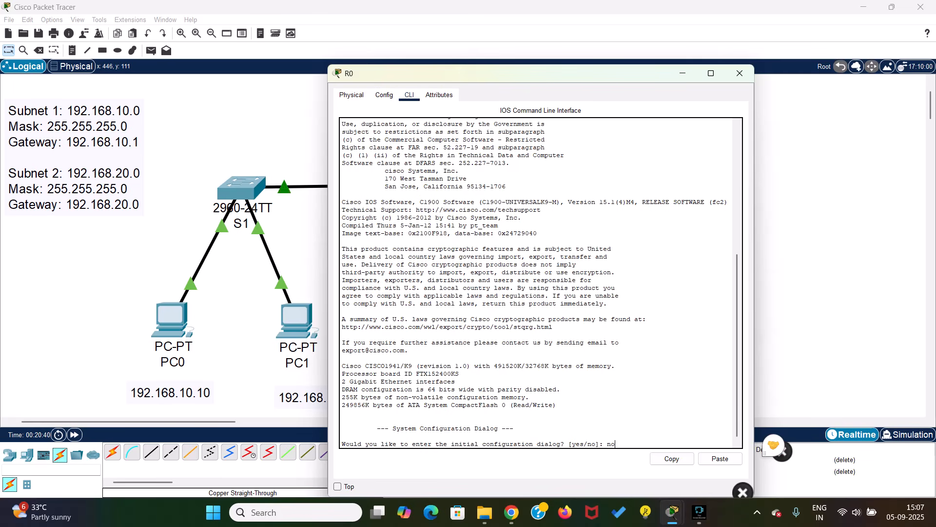
pyautogui.press('Return')
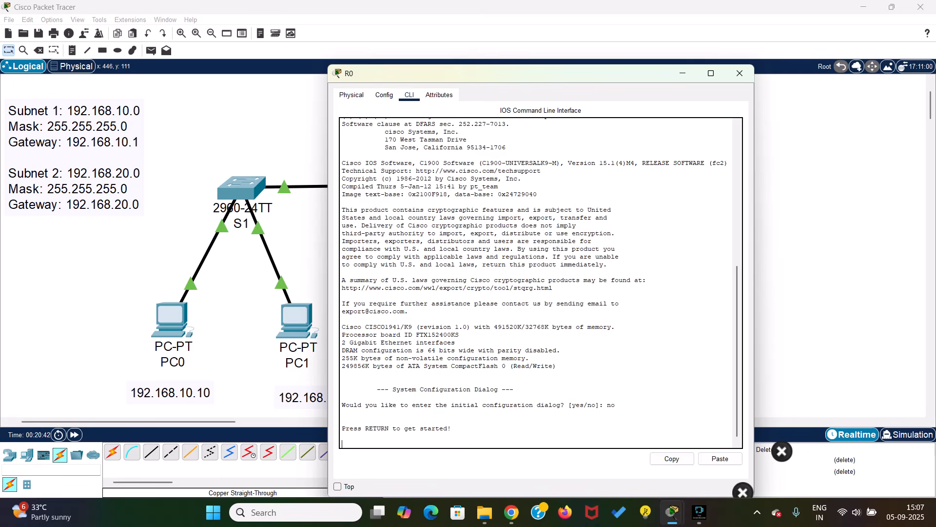
pyautogui.press('Return')
# Enter privileged mode on R0 and enter global configuration mode with configure terminal
pyautogui.write('er>en')
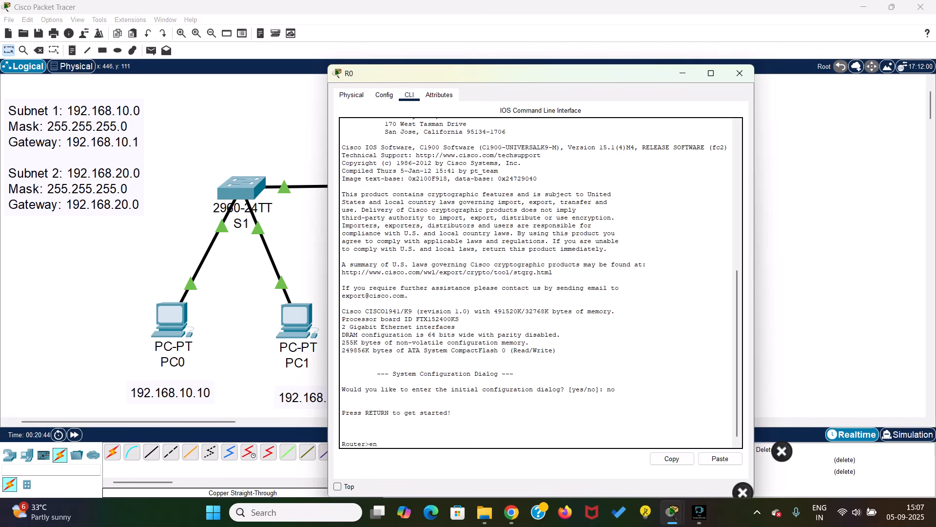
pyautogui.press('Return')
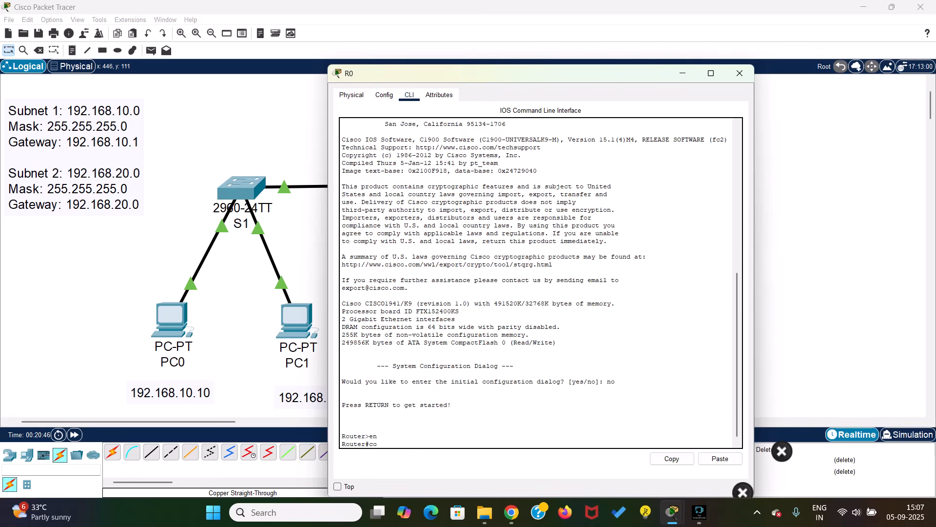
pyautogui.write('conf')
pyautogui.press('Tab')
pyautogui.write('t')
pyautogui.press('Tab')
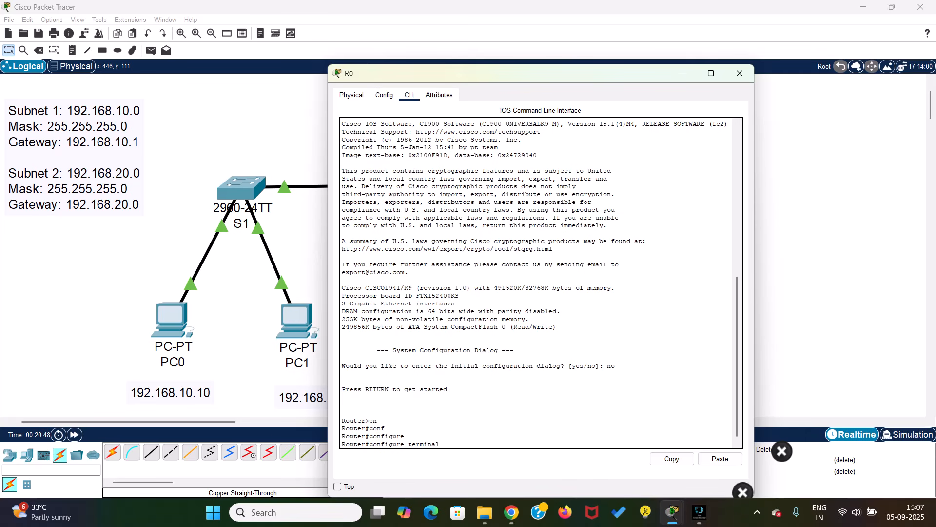
pyautogui.press('Return')
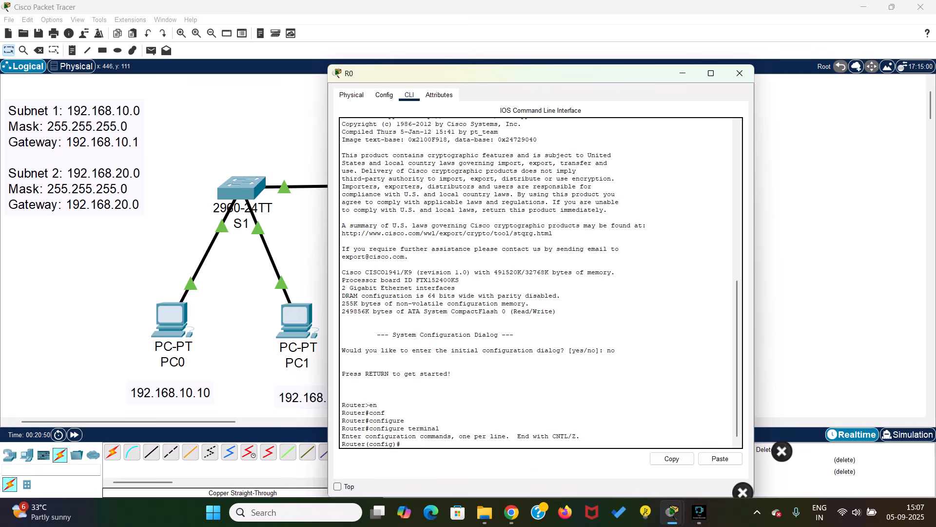
# Enter R0's configuration mode for interface gigabitEthernet 0/0
pyautogui.write('in')
pyautogui.press('Tab')
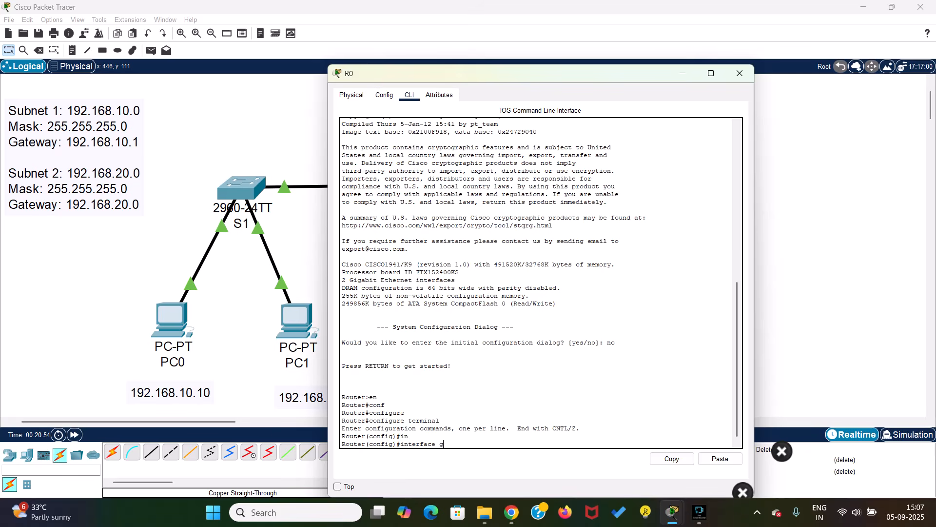
pyautogui.press('Tab')
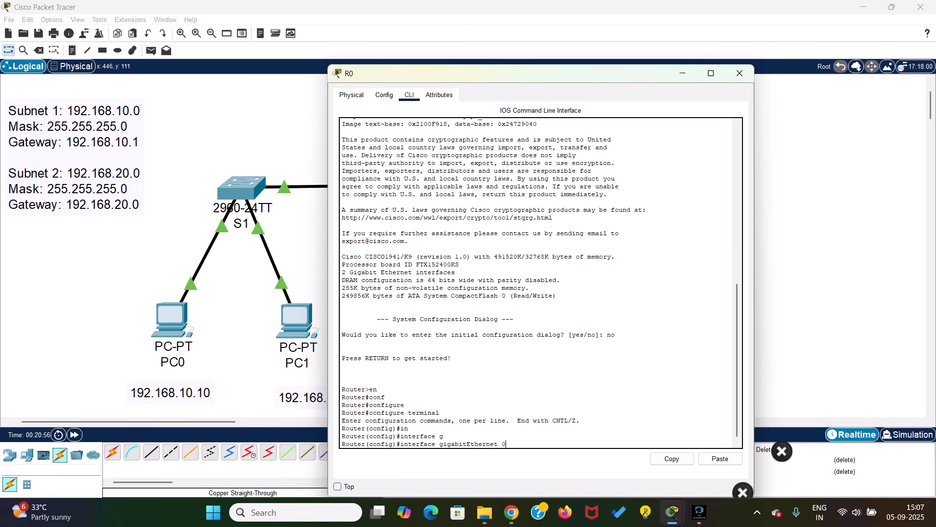
pyautogui.press('Return')
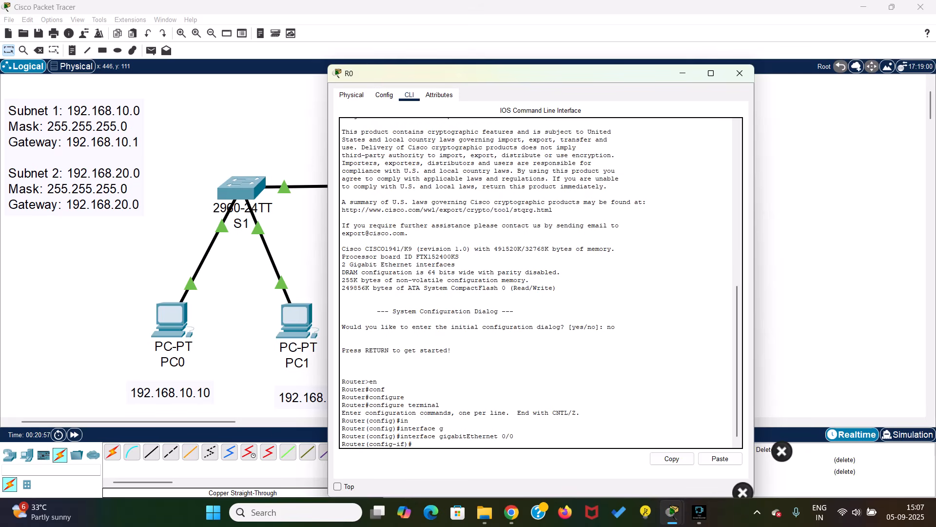
# Move router R0 further up from switch S2 in the topology and return to R0's command line window
pyautogui.moveTo(415, 76); pyautogui.dragTo(599, 59)
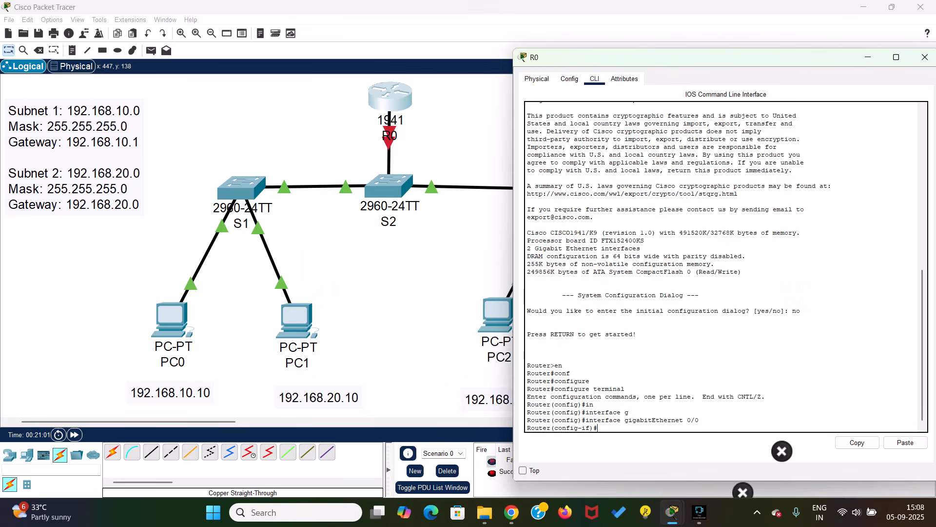
pyautogui.click(390, 98)
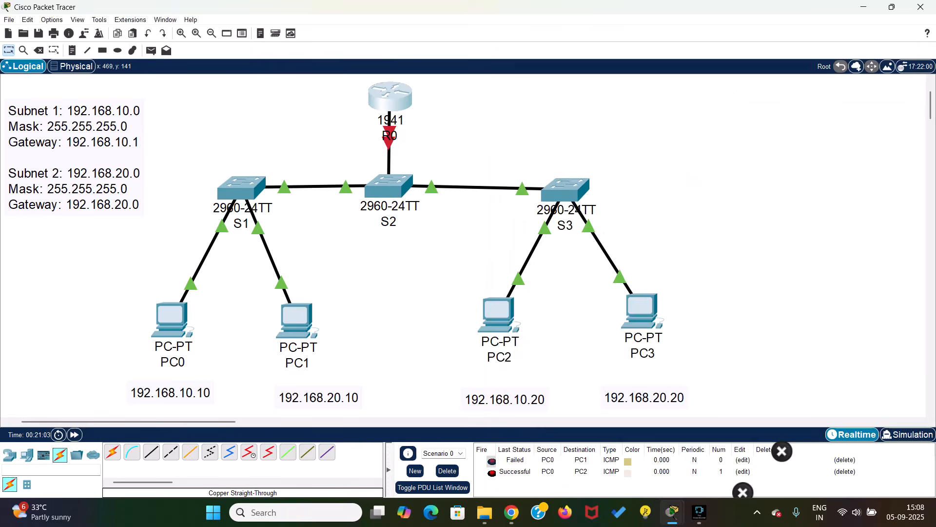
pyautogui.click(461, 142)
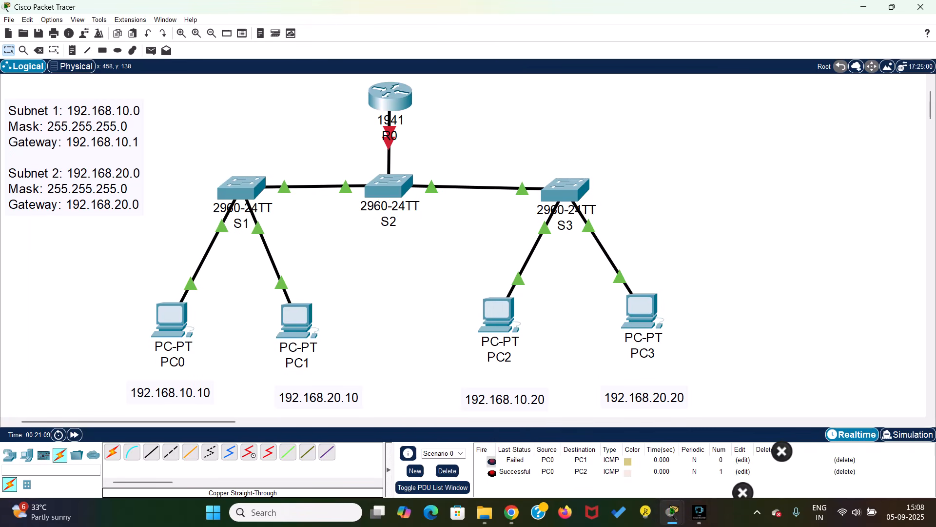
pyautogui.moveTo(390, 99); pyautogui.dragTo(386, 71)
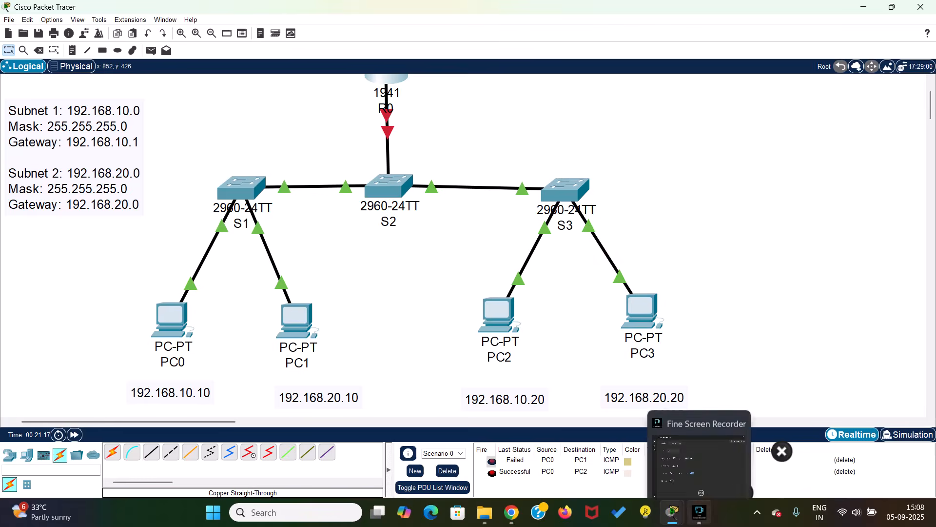
pyautogui.moveTo(672, 512)
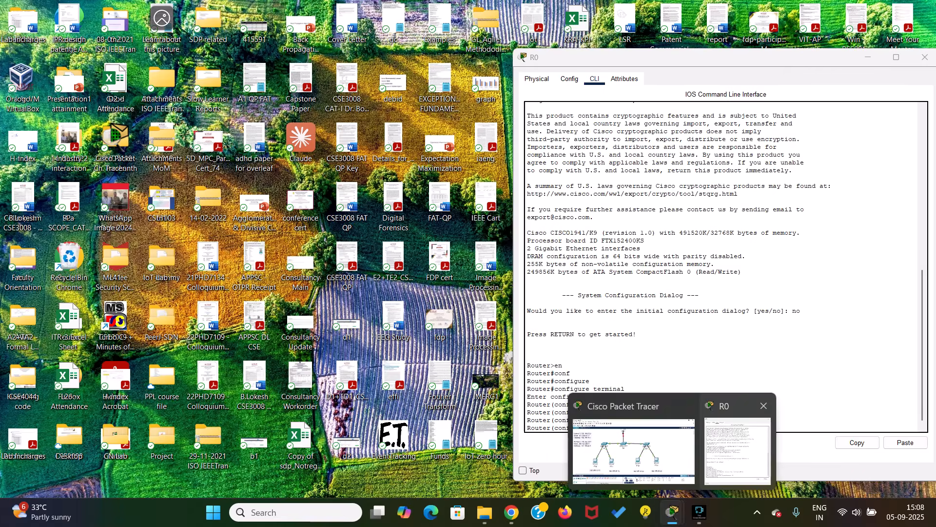
pyautogui.click(737, 449)
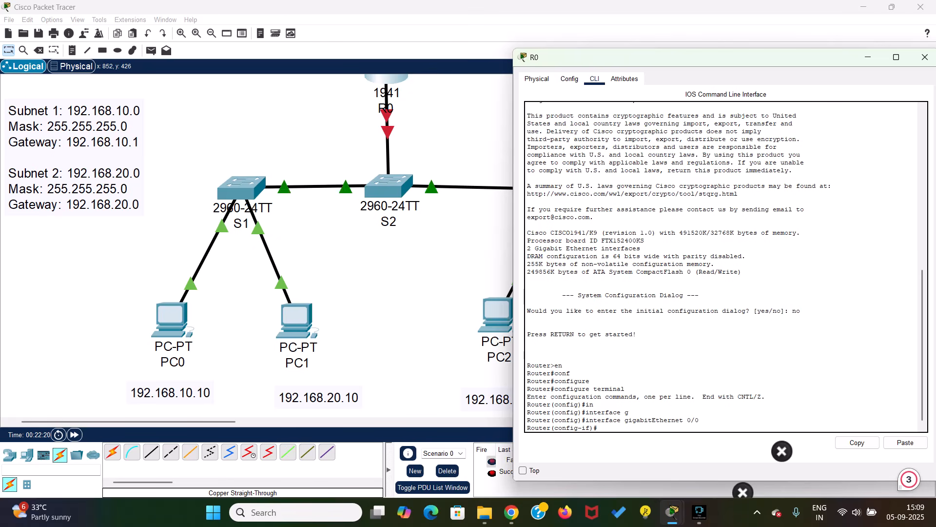
# Exit interface gigabitEthernet 0/0 and enter subinterface gigabitEthernet 0/0.10 on R0
pyautogui.write('it')
pyautogui.press('Return')
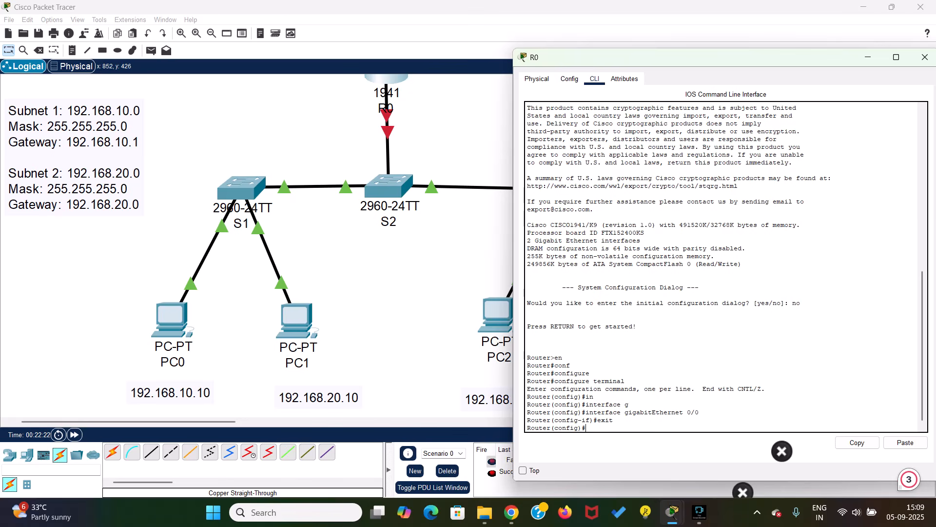
pyautogui.press('Up')
pyautogui.press('Up')
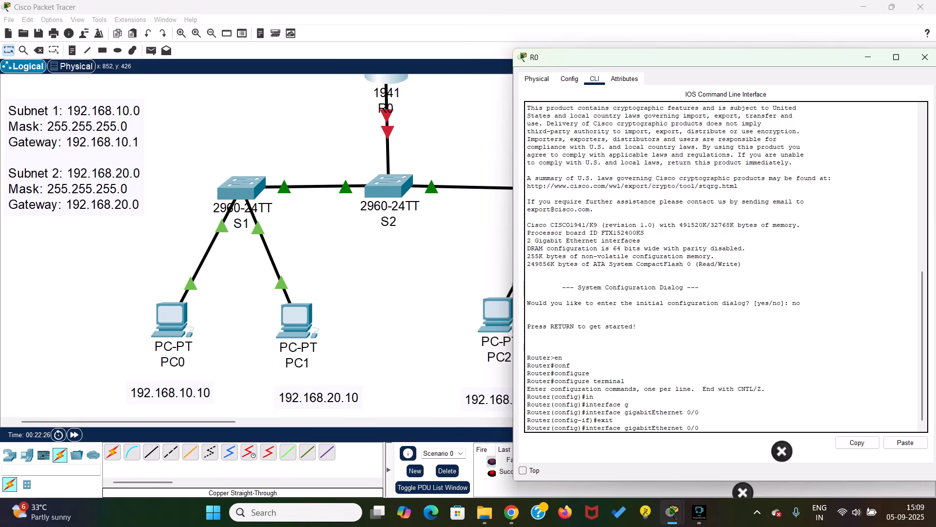
pyautogui.write('.10')
pyautogui.press('Return')
# Set the encapsulation of R0's subinterface gigabitEthernet 0/0.10 to dot1Q with VLAN 10
pyautogui.write('e')
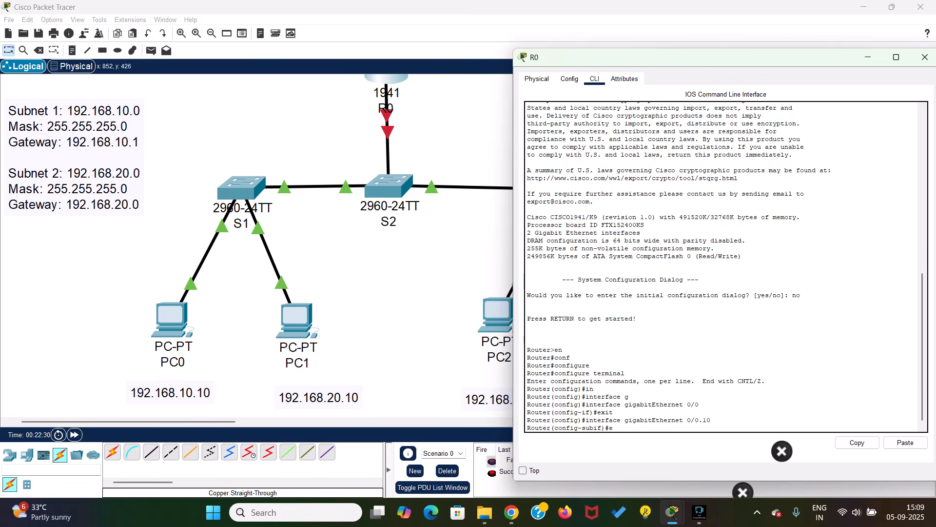
pyautogui.write('ncaps')
pyautogui.press('Tab')
pyautogui.write('dot')
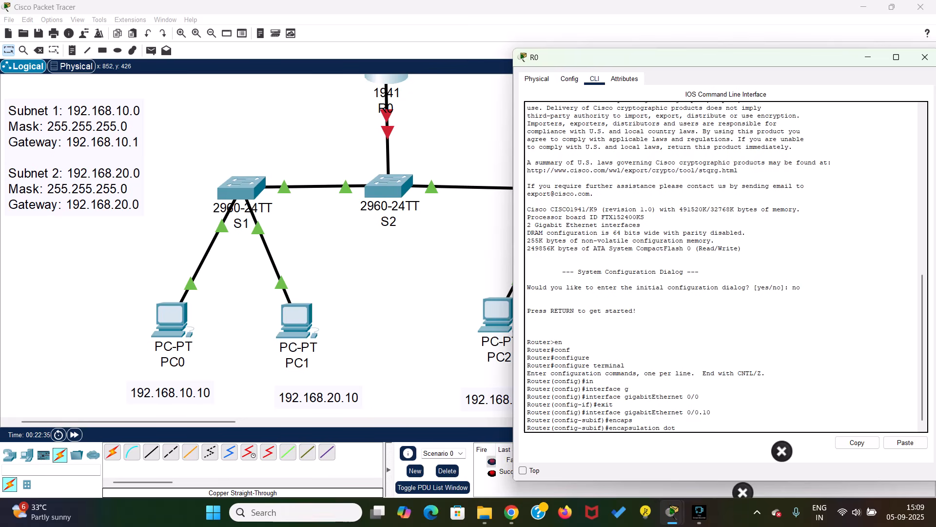
pyautogui.press('Tab')
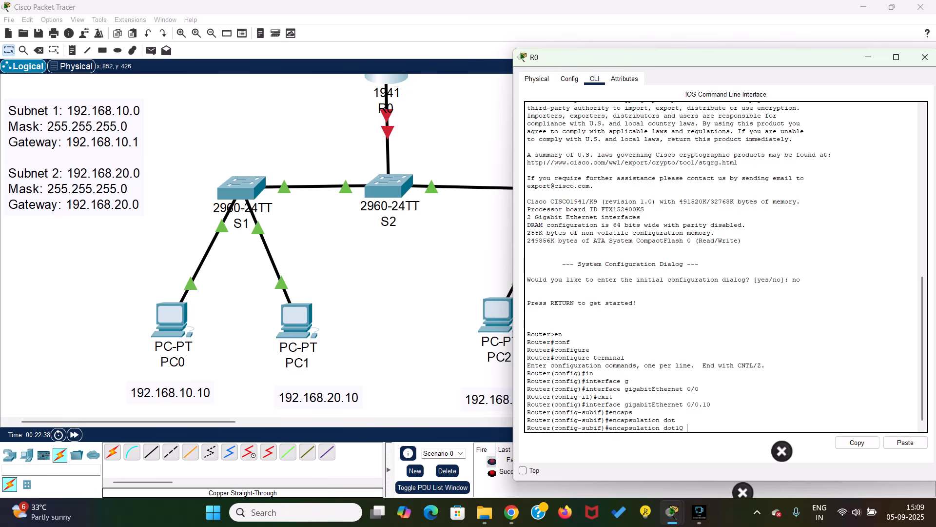
pyautogui.write('10')
pyautogui.press('Return')
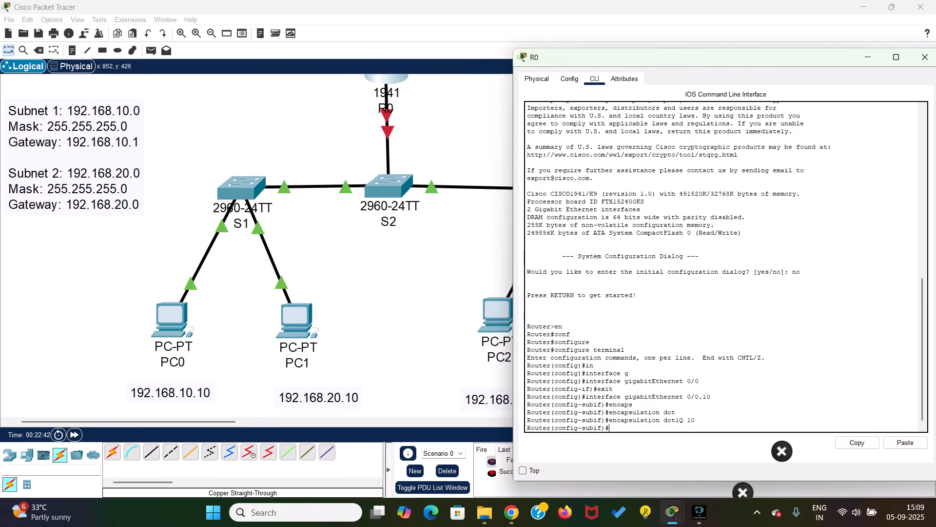
# Assign IP address 192.168.10.1 with mask 255.255.255.0 to subinterface gigabitEthernet 0/0.10 and exit it
pyautogui.write('ip address 192.168.10.1 255.255.255.0')
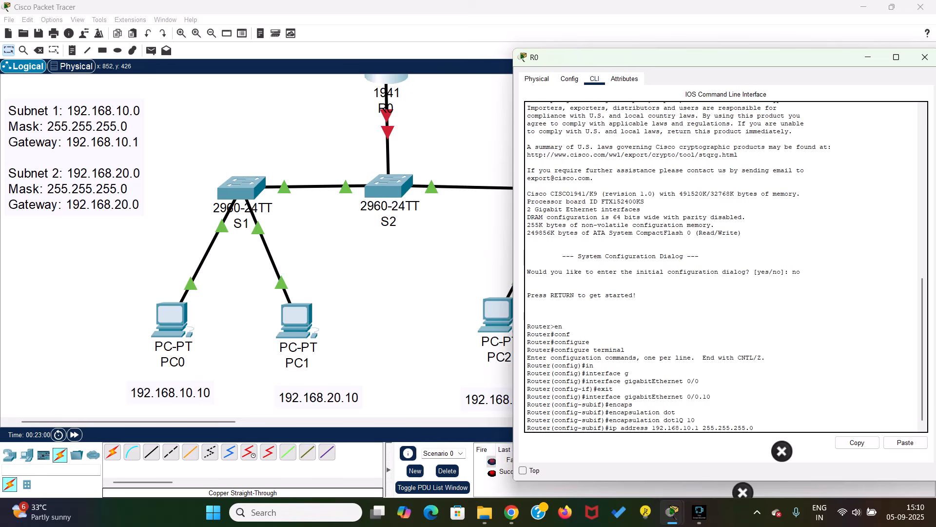
pyautogui.press('Return')
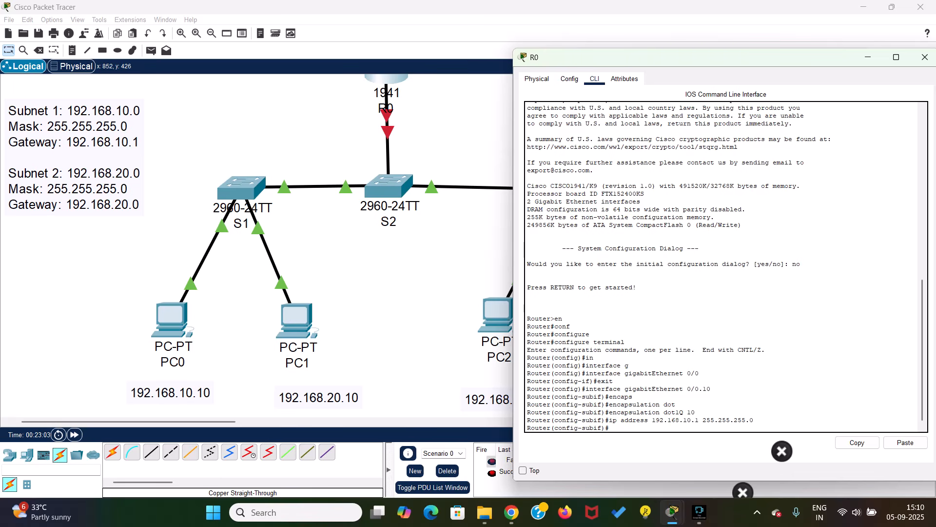
pyautogui.write('exit')
pyautogui.press('Return')
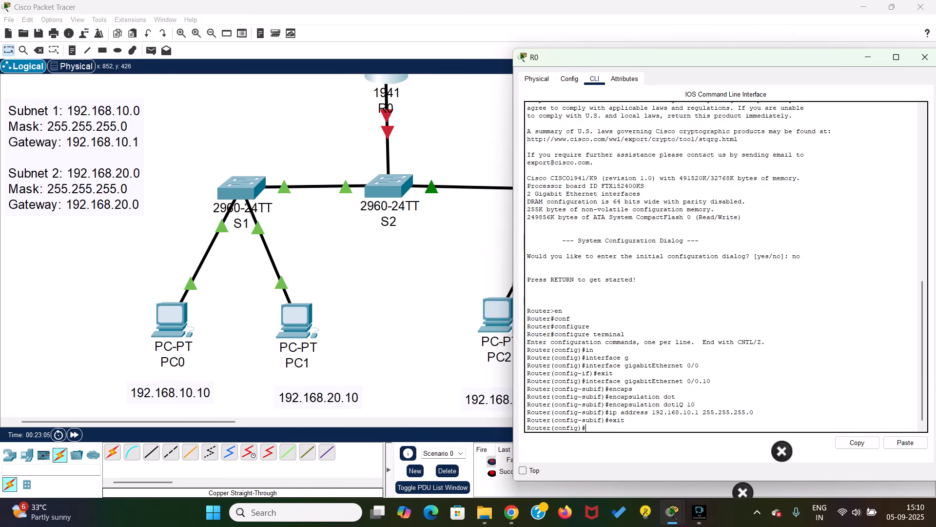
# Enter subinterface gigabitEthernet 0/0.20 on R0 by reusing the earlier interface command
pyautogui.press('Up')
pyautogui.press('Up')
pyautogui.press('Up')
pyautogui.press('Up')
pyautogui.press('Up')
pyautogui.press('Up')
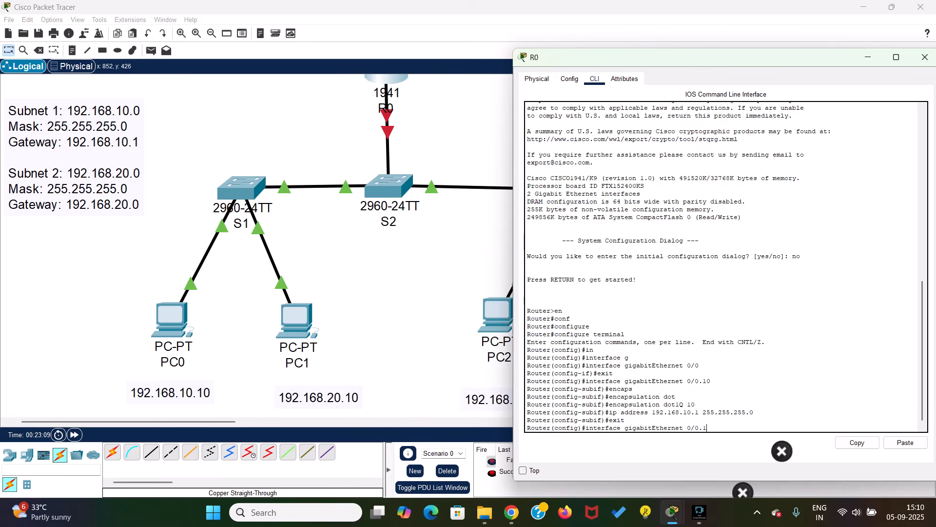
pyautogui.press('BackSpace')
pyautogui.press('BackSpace')
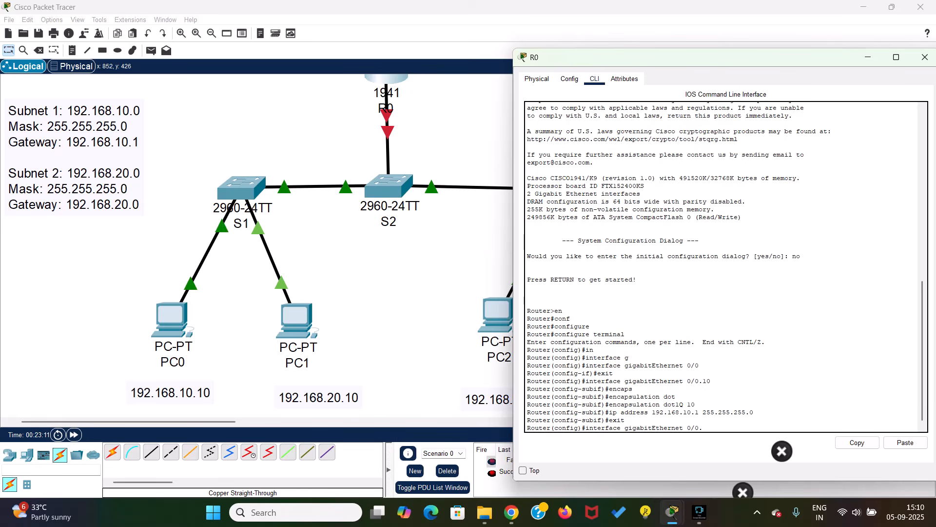
pyautogui.write('2')
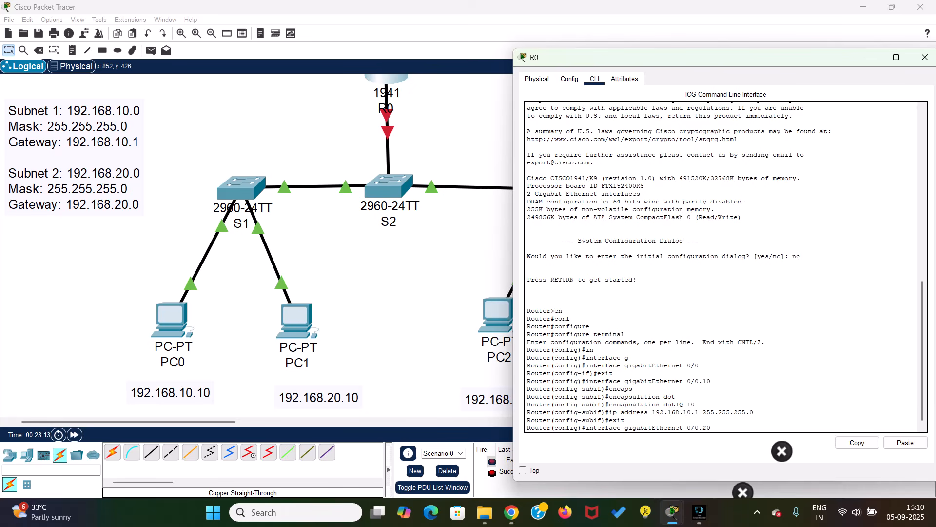
pyautogui.write('0')
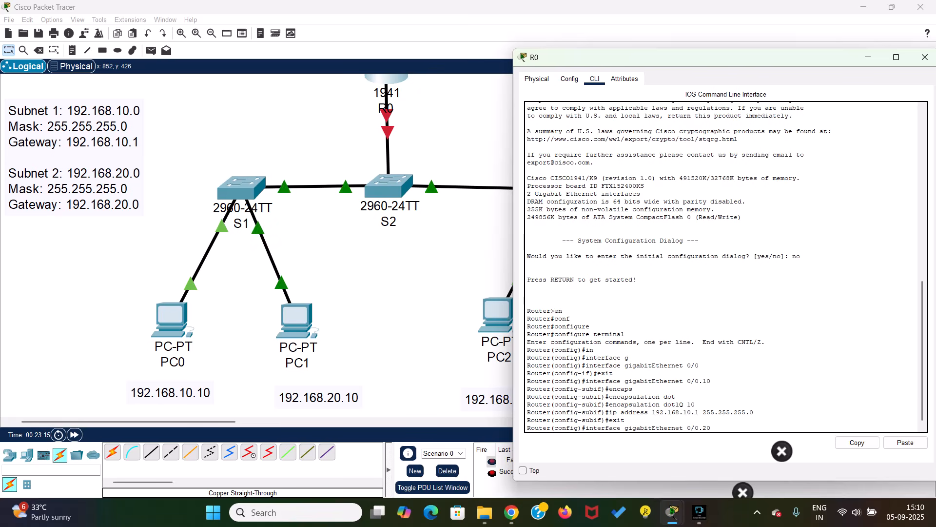
pyautogui.press('Return')
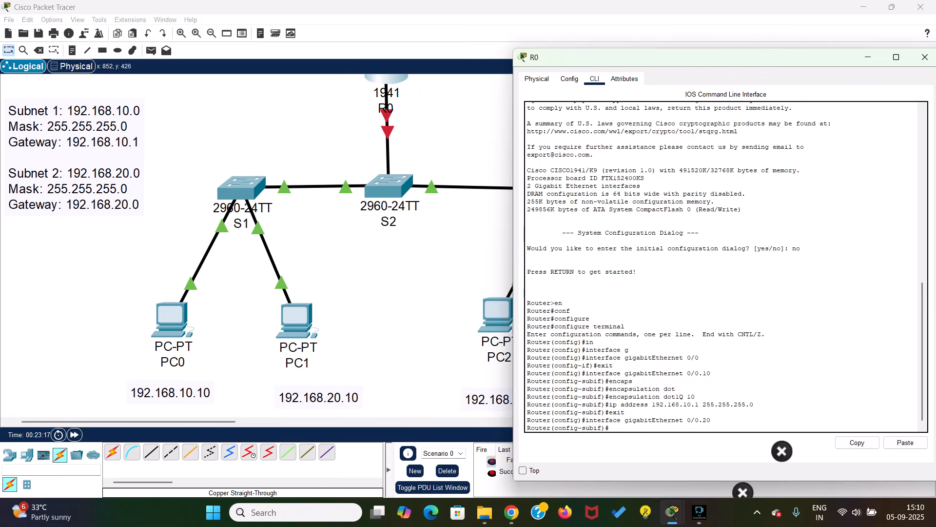
# Set the encapsulation of R0's subinterface gigabitEthernet 0/0.20 to dot1Q with VLAN 20
pyautogui.write('enca')
pyautogui.press('Tab')
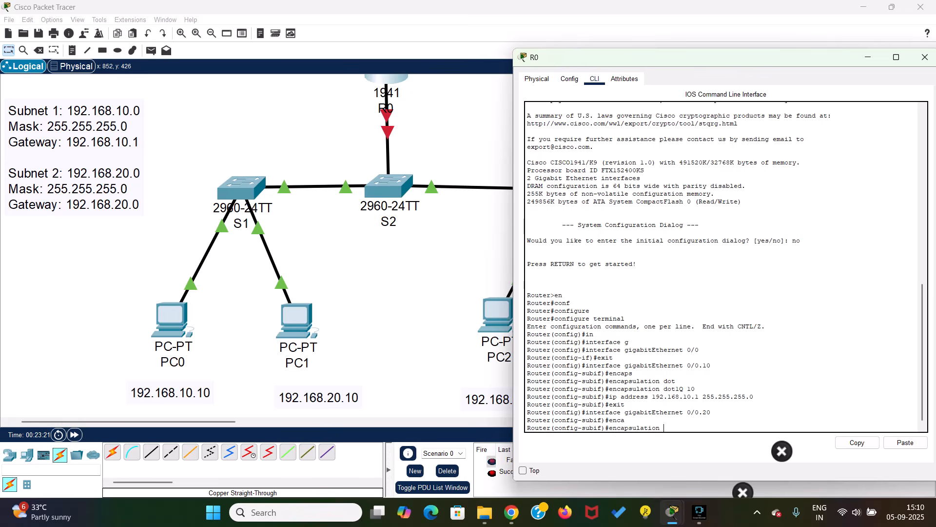
pyautogui.write('d')
pyautogui.press('Tab')
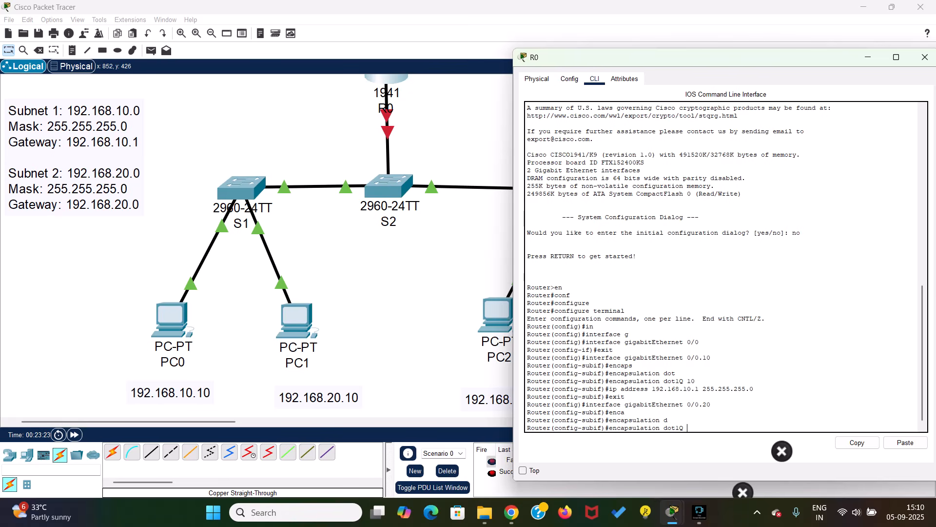
pyautogui.write('20')
pyautogui.press('Return')
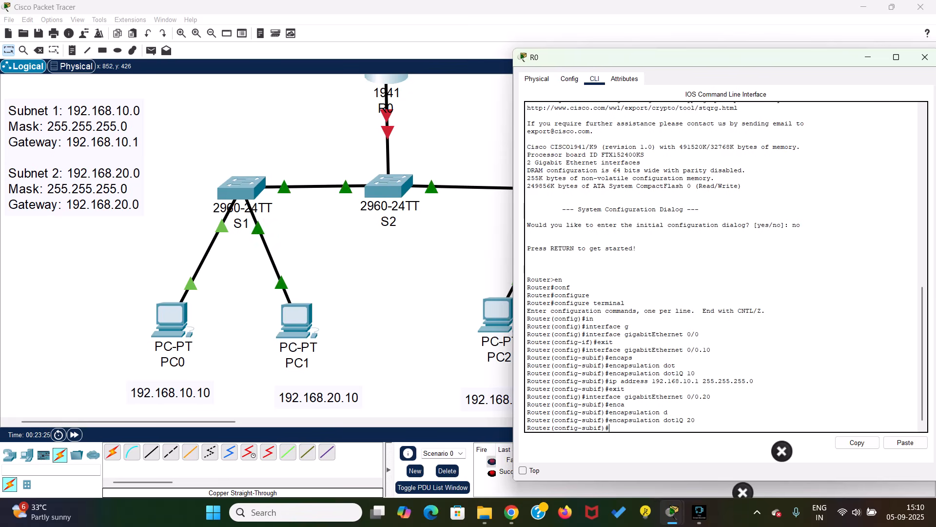
# Assign IP address 192.168.20.1 with mask 255.255.255.0 to subinterface gigabitEthernet 0/0.20 and exit it
pyautogui.write('ip')
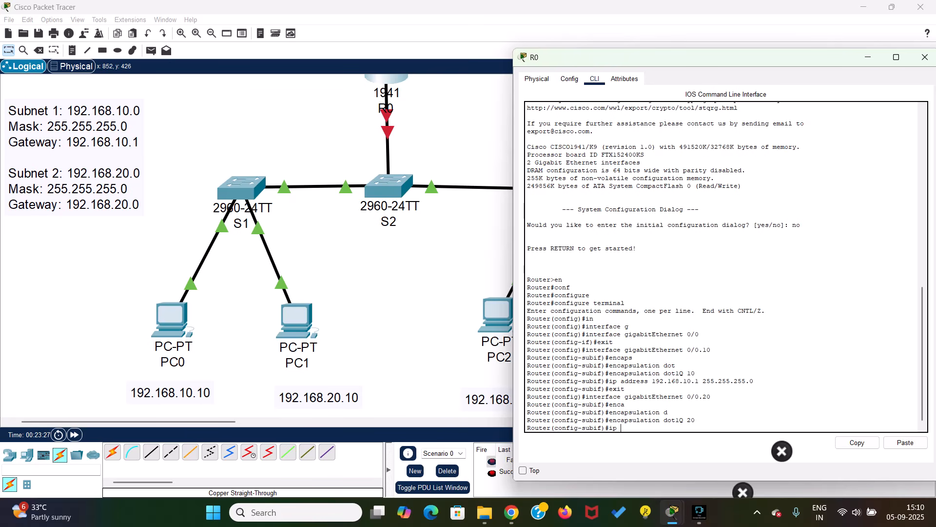
pyautogui.write(' address 192.168.20.1 255.255.255.0')
pyautogui.press('Return')
pyautogui.write('ex')
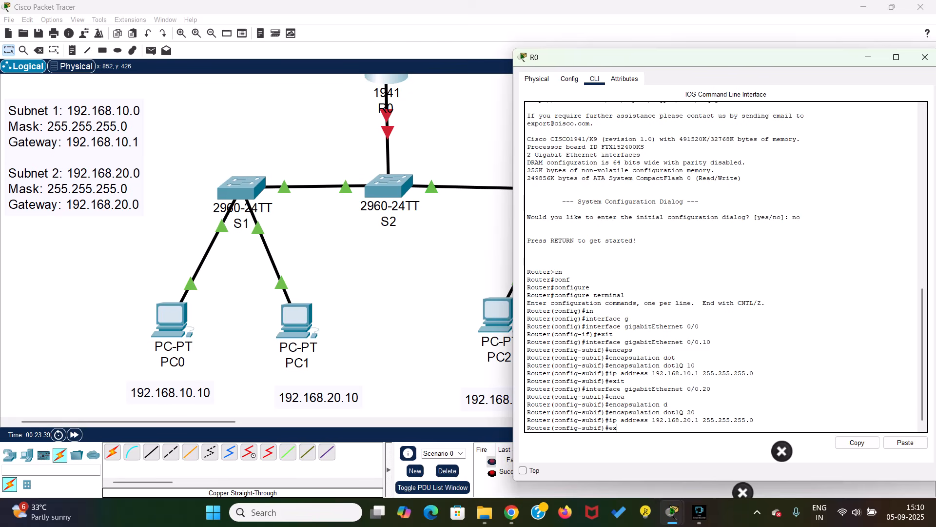
pyautogui.write('it')
pyautogui.press('Return')
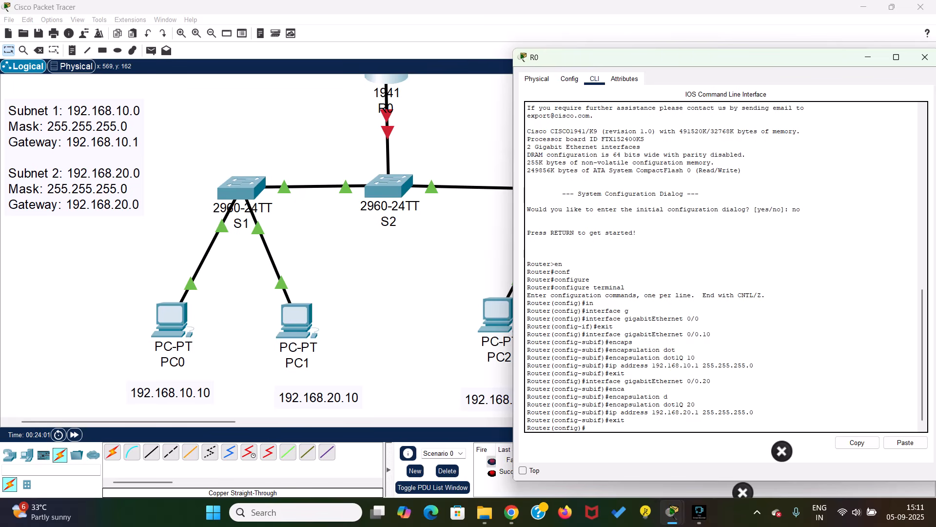
# Enable R0's physical interface gigabitEthernet 0/0 with no shut and close the router's window
pyautogui.write('inter')
pyautogui.press('Tab')
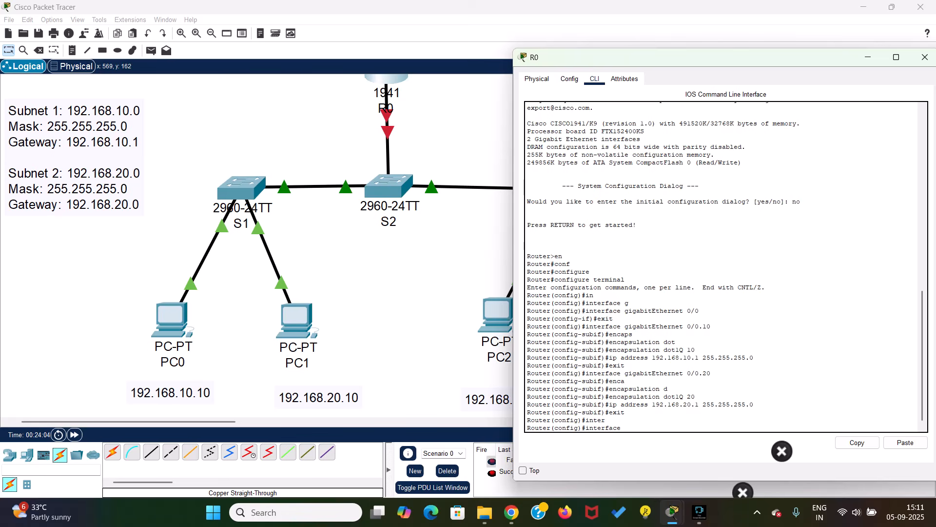
pyautogui.write('gi')
pyautogui.press('Tab')
pyautogui.write('0/0')
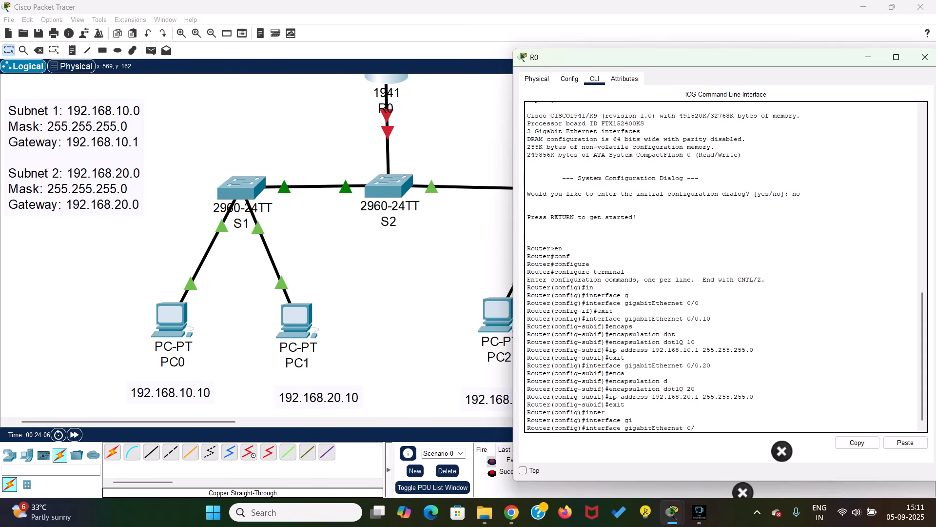
pyautogui.press('Return')
pyautogui.write('no sh')
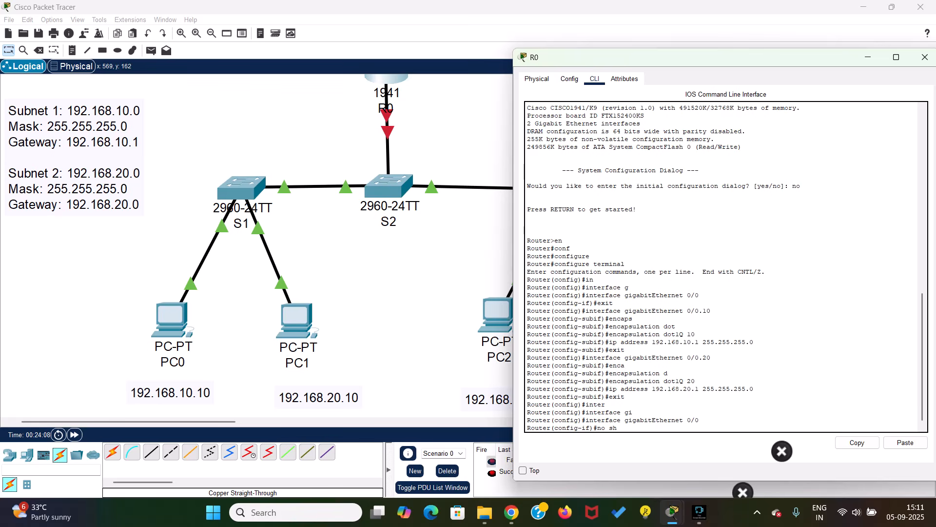
pyautogui.write('ut')
pyautogui.press('Return')
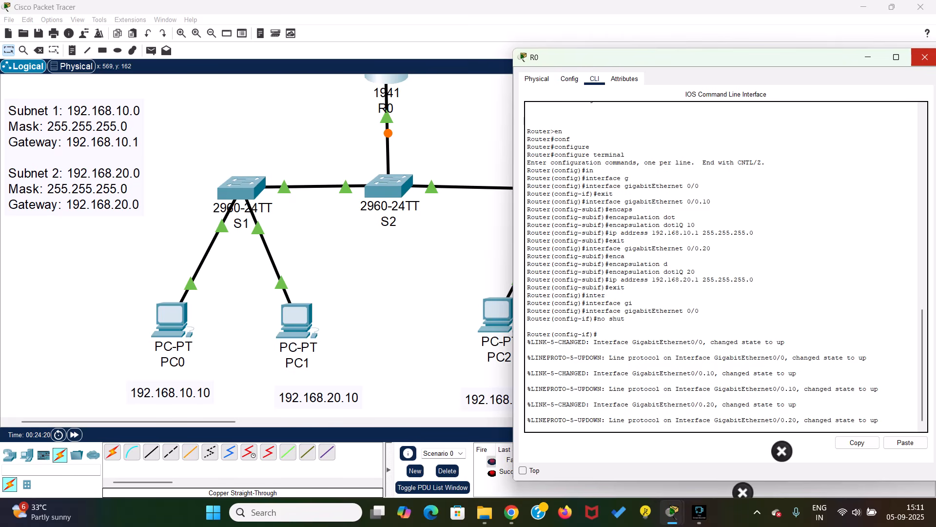
pyautogui.press('Return')
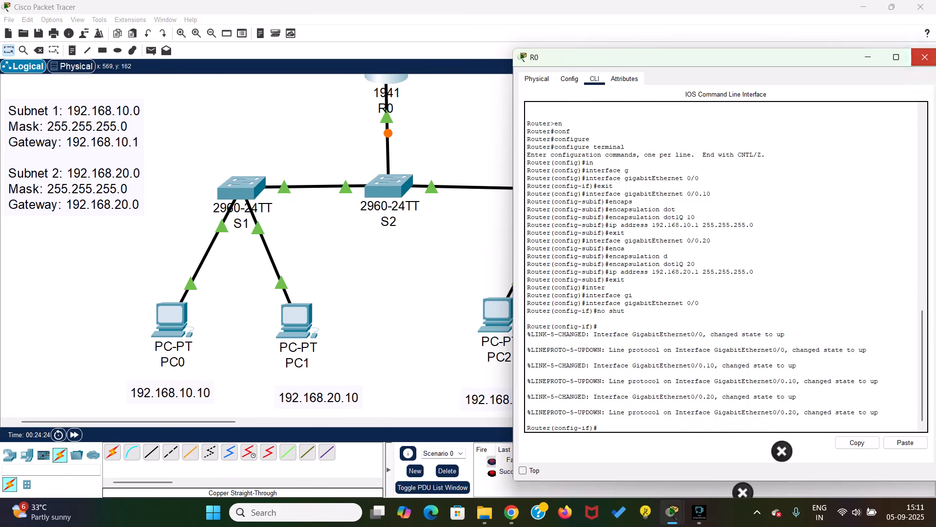
pyautogui.click(925, 57)
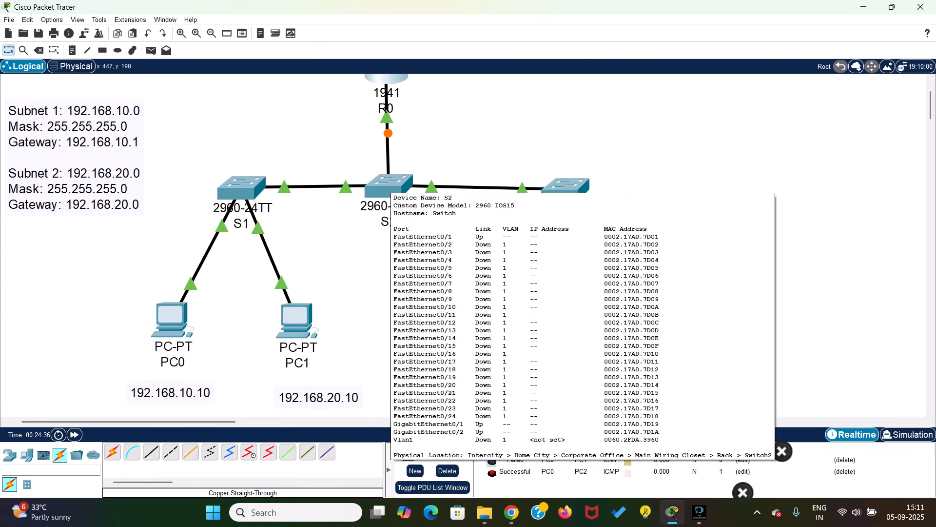
# Review the trunk commands in switch S2's CLI and close its window
pyautogui.click(389, 184)
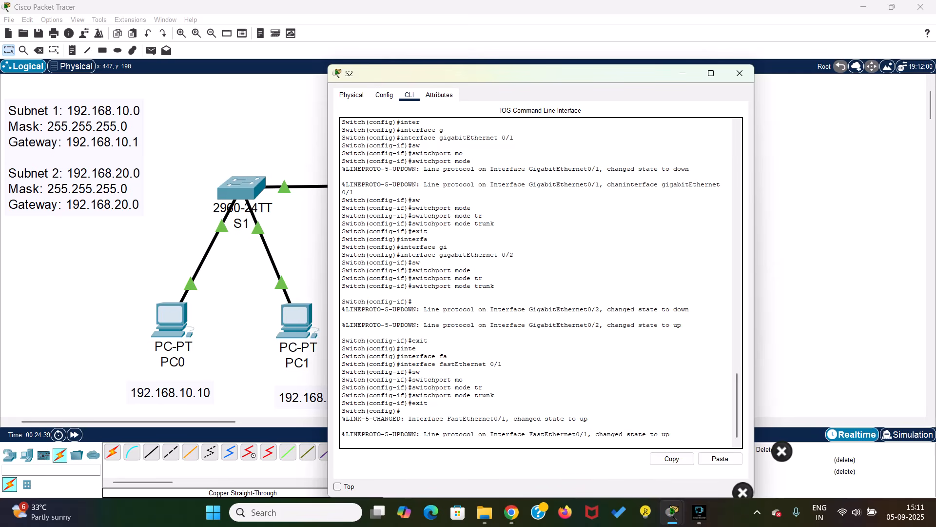
pyautogui.click(740, 73)
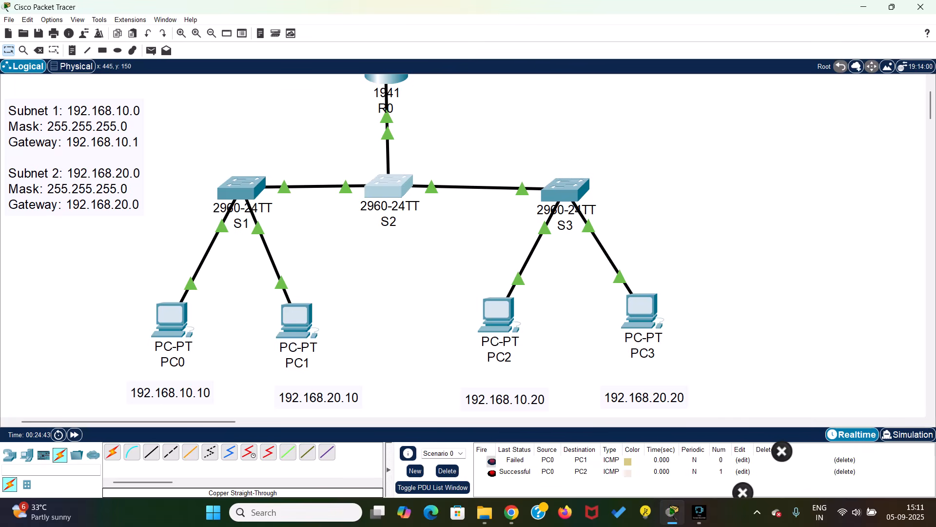
pyautogui.scroll(2, 468, 244)
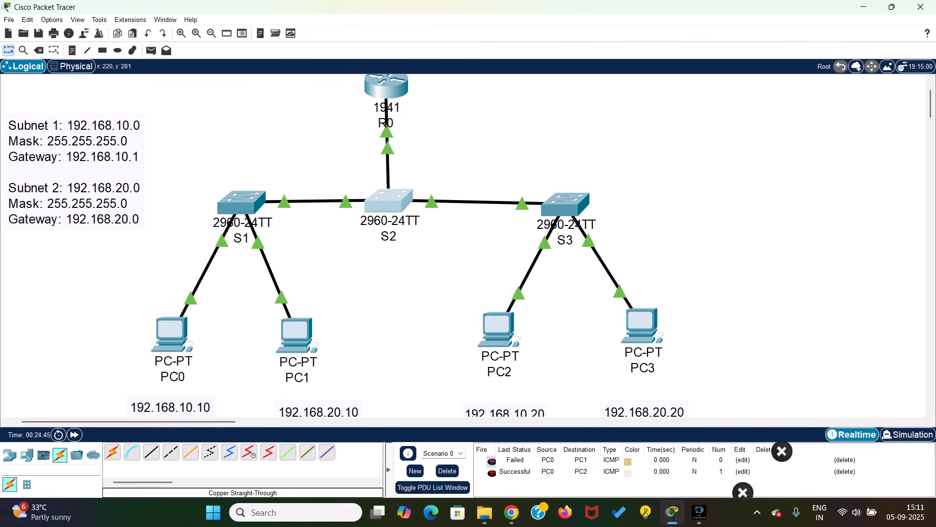
# Ping 192.168.20.10 twice from PC0's Command Prompt to test inter-VLAN routing, and close PC0's window
pyautogui.click(172, 334)
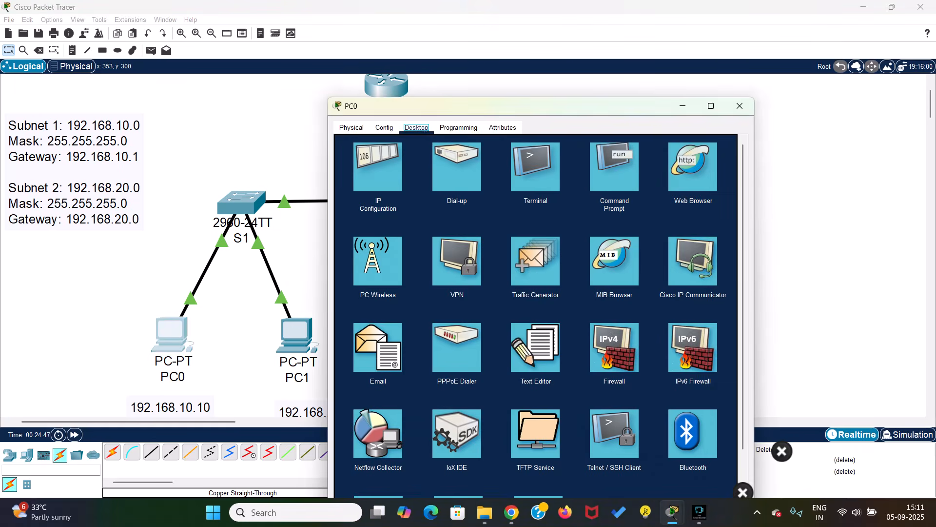
pyautogui.click(614, 166)
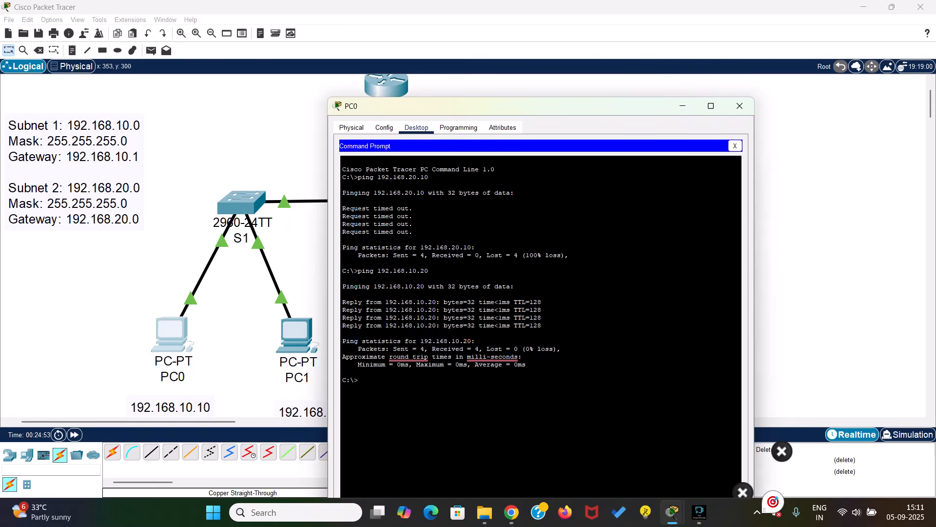
pyautogui.moveTo(488, 106); pyautogui.dragTo(683, 69)
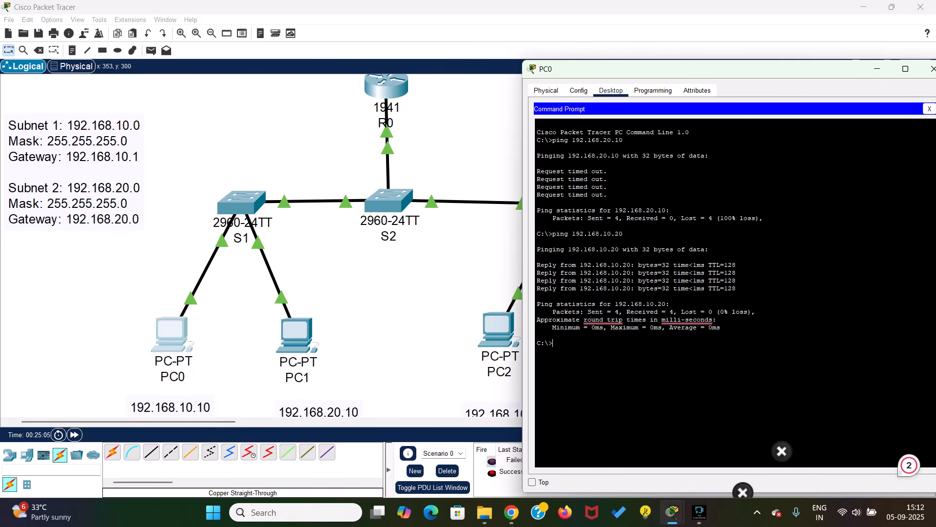
pyautogui.press('Up')
pyautogui.press('Up')
pyautogui.press('Return')
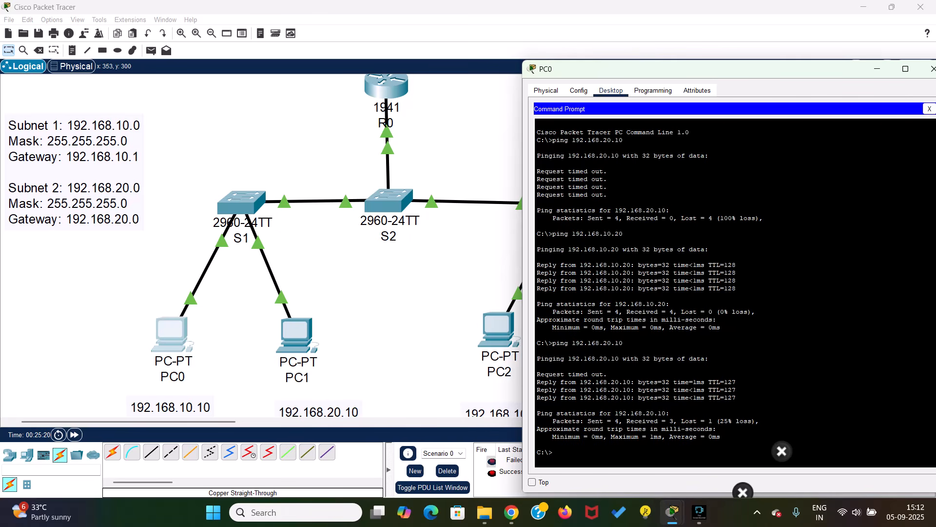
pyautogui.press('Up')
pyautogui.press('Return')
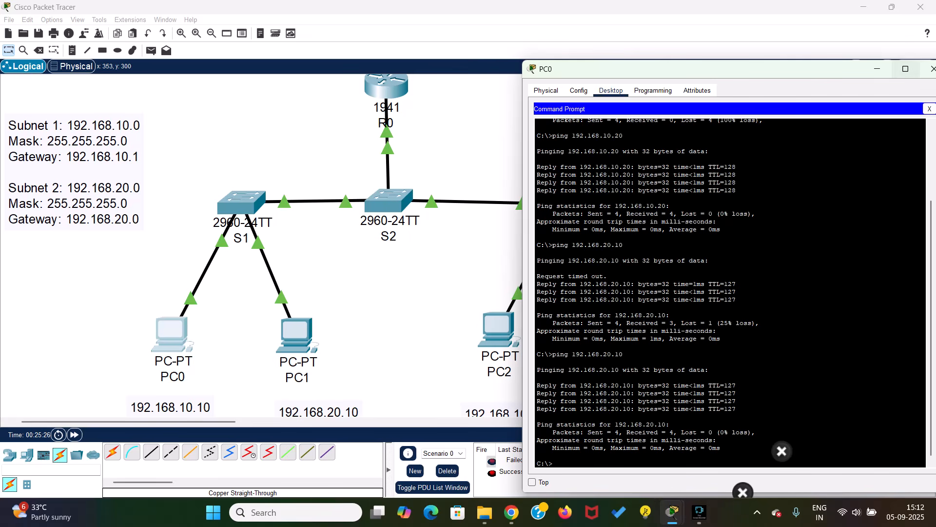
pyautogui.click(932, 69)
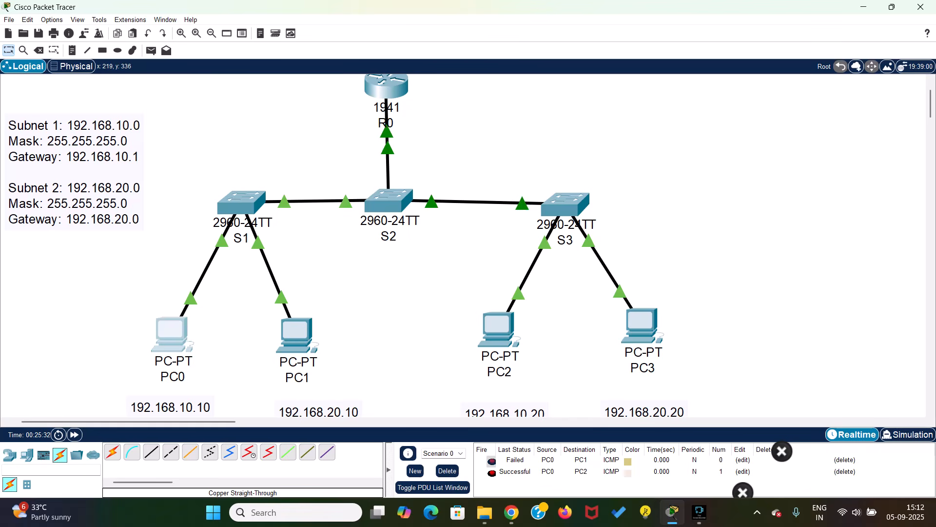
# Reopen PC0's Command Prompt and ping PC3 at 192.168.20.20
pyautogui.click(172, 333)
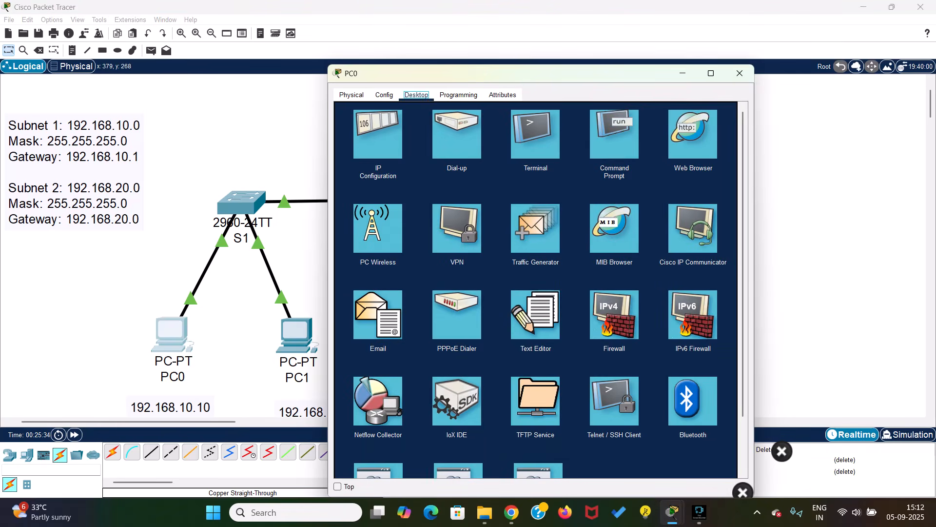
pyautogui.click(615, 135)
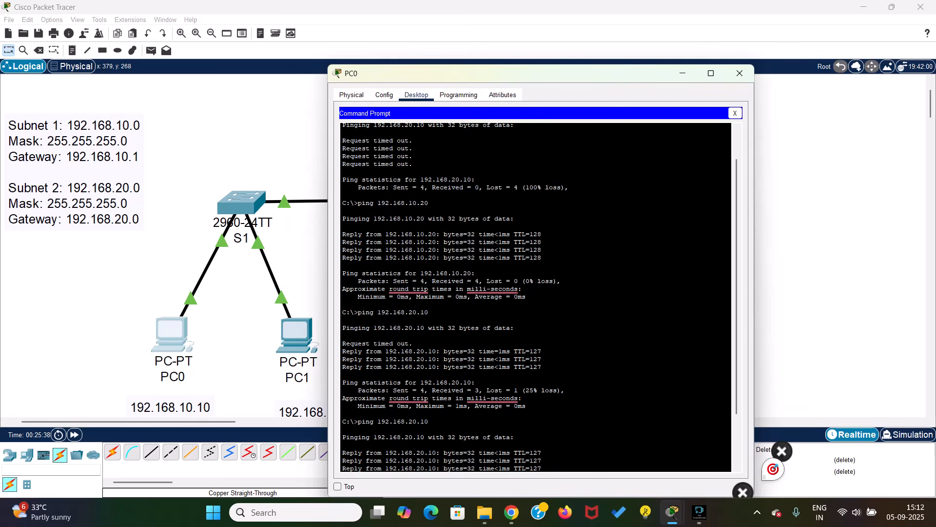
pyautogui.press('Up')
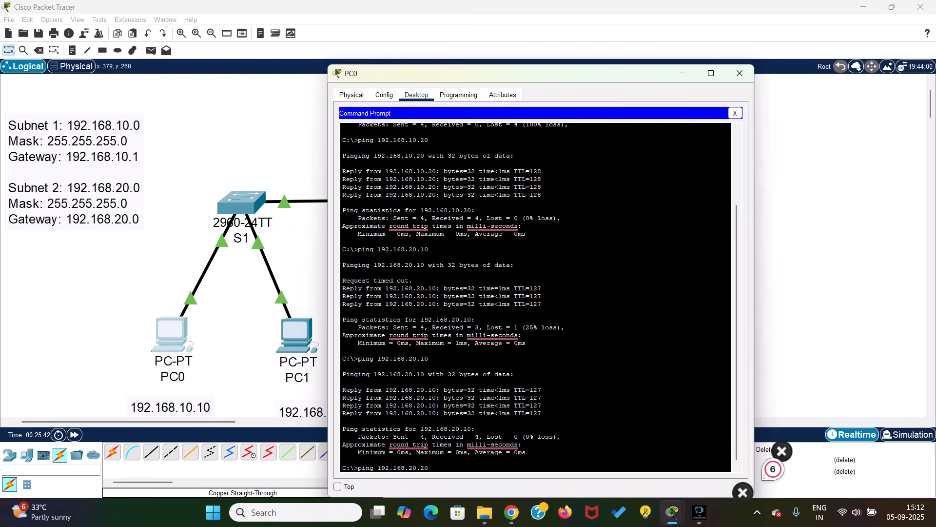
pyautogui.press('Return')
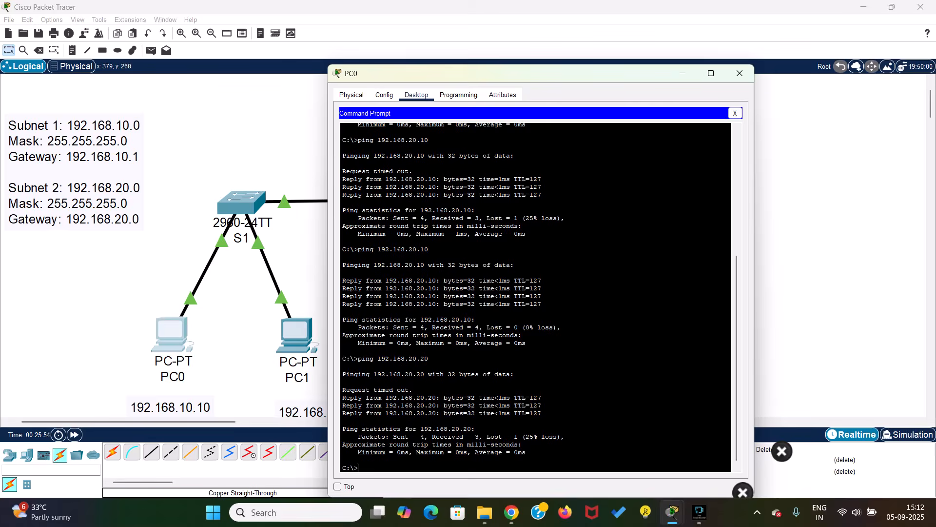
pyautogui.moveTo(496, 73); pyautogui.dragTo(495, 38)
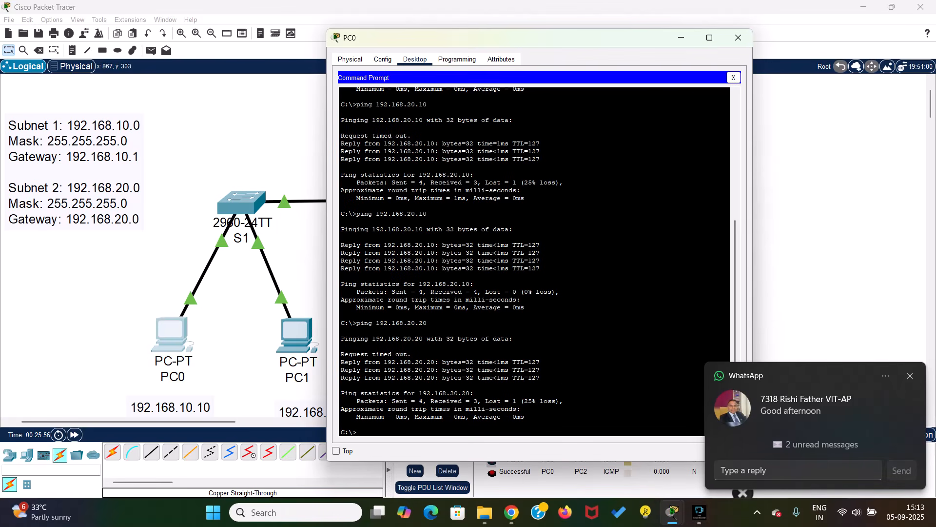